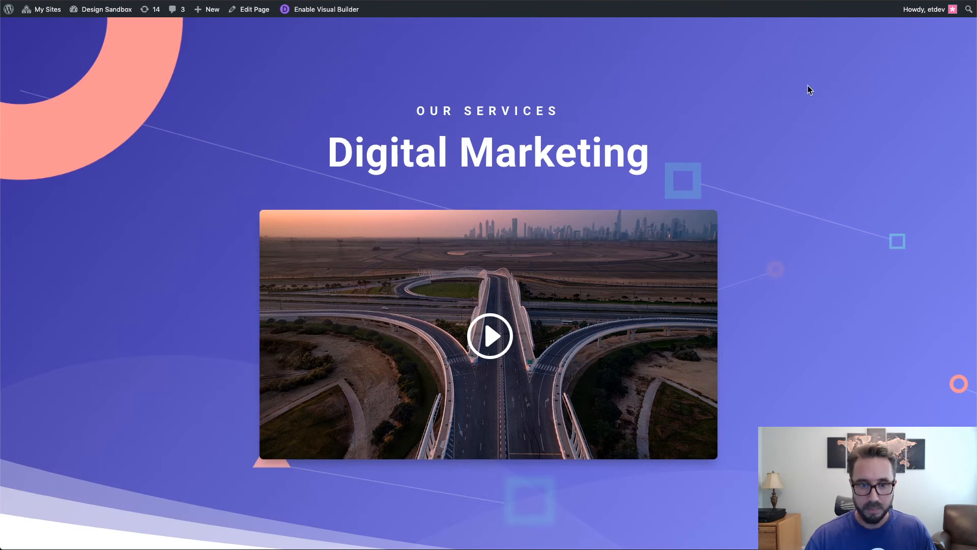
Examine how the header video behaves while moving through the Digital Marketing page down to the service cards.
{"action": "scroll", "coordinate": [808, 86], "scroll_direction": "down", "scroll_amount": 2}
{"action": "scroll", "coordinate": [807, 86], "scroll_direction": "up", "scroll_amount": 2}
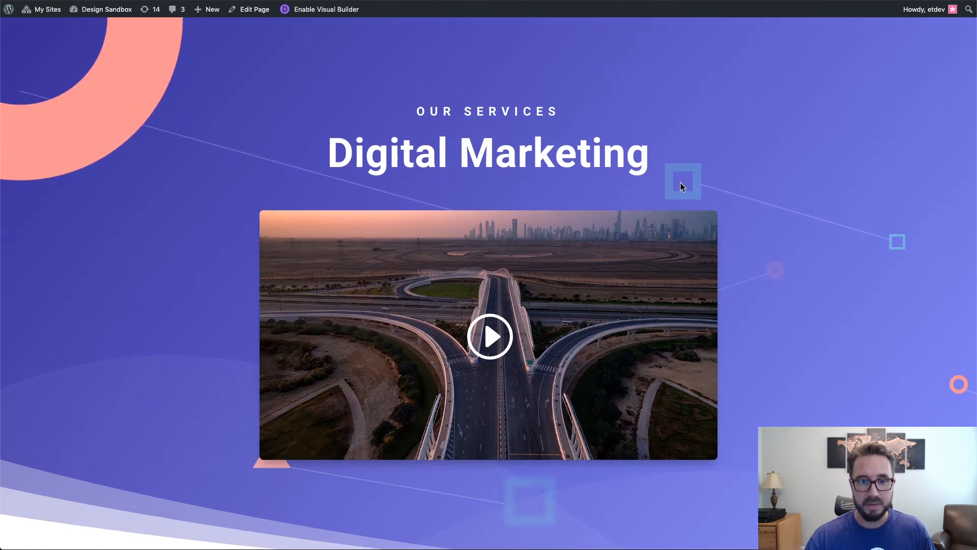
{"action": "scroll", "coordinate": [823, 142], "scroll_direction": "down", "scroll_amount": 5}
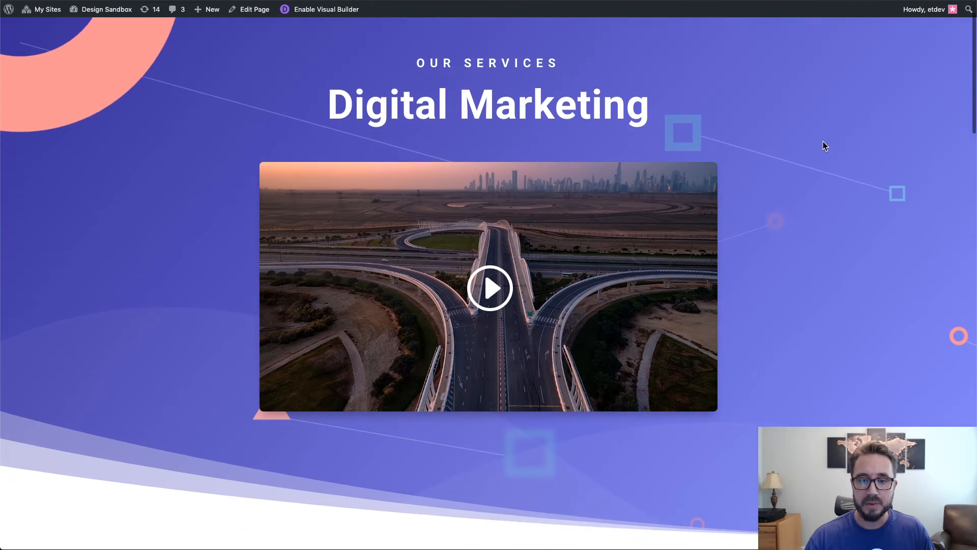
{"action": "scroll", "coordinate": [823, 142], "scroll_direction": "down", "scroll_amount": 4}
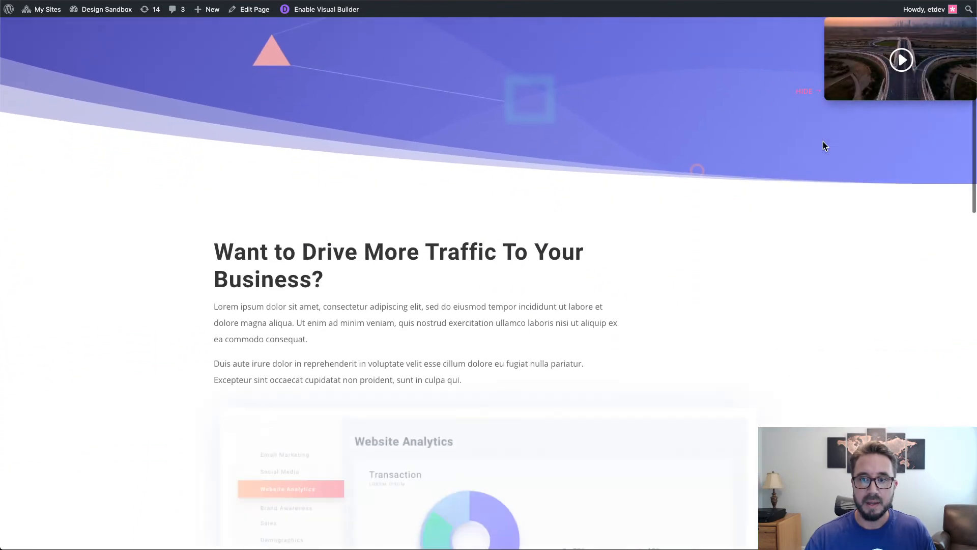
{"action": "scroll", "coordinate": [823, 145], "scroll_direction": "down", "scroll_amount": 4}
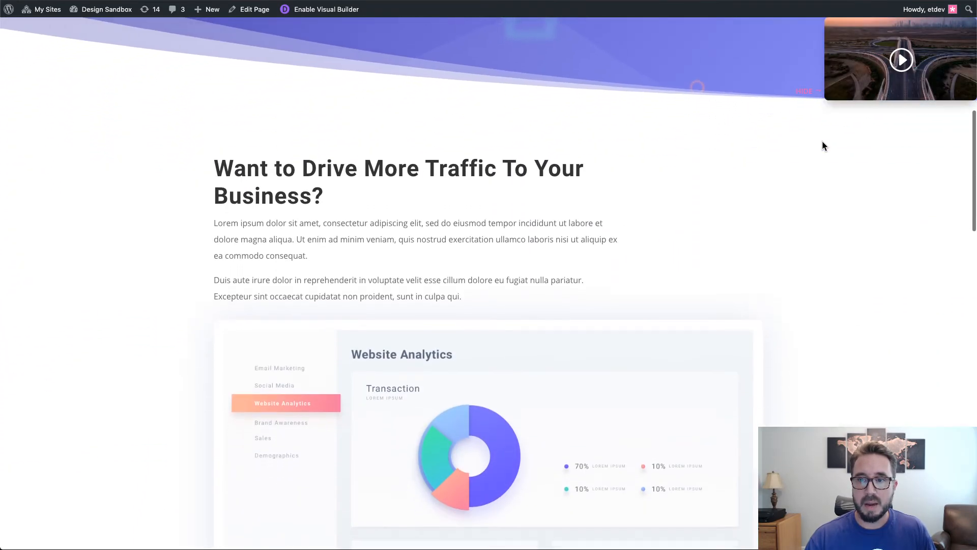
{"action": "scroll", "coordinate": [824, 146], "scroll_direction": "down", "scroll_amount": 8}
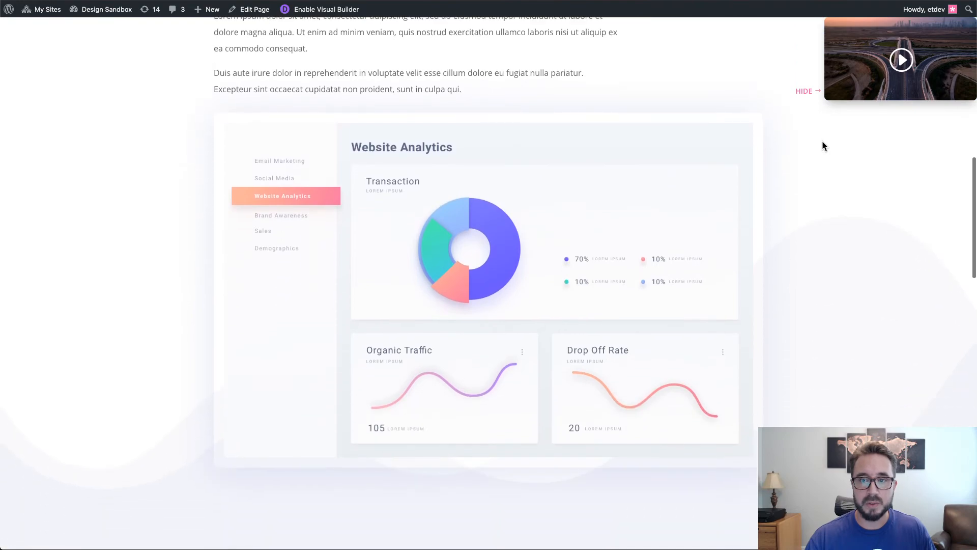
{"action": "scroll", "coordinate": [823, 145], "scroll_direction": "down", "scroll_amount": 12}
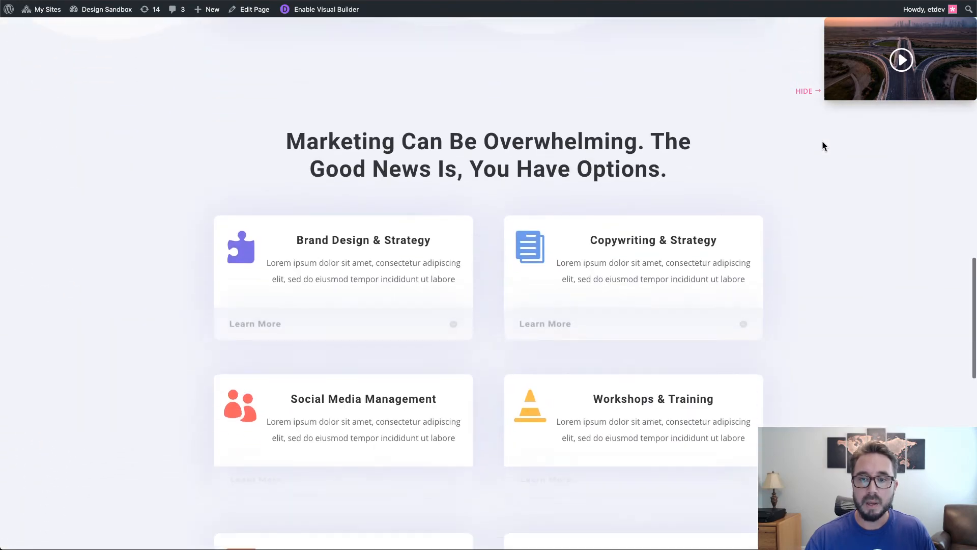
{"action": "scroll", "coordinate": [823, 146], "scroll_direction": "up", "scroll_amount": 10}
{"action": "scroll", "coordinate": [823, 146], "scroll_direction": "up", "scroll_amount": 9}
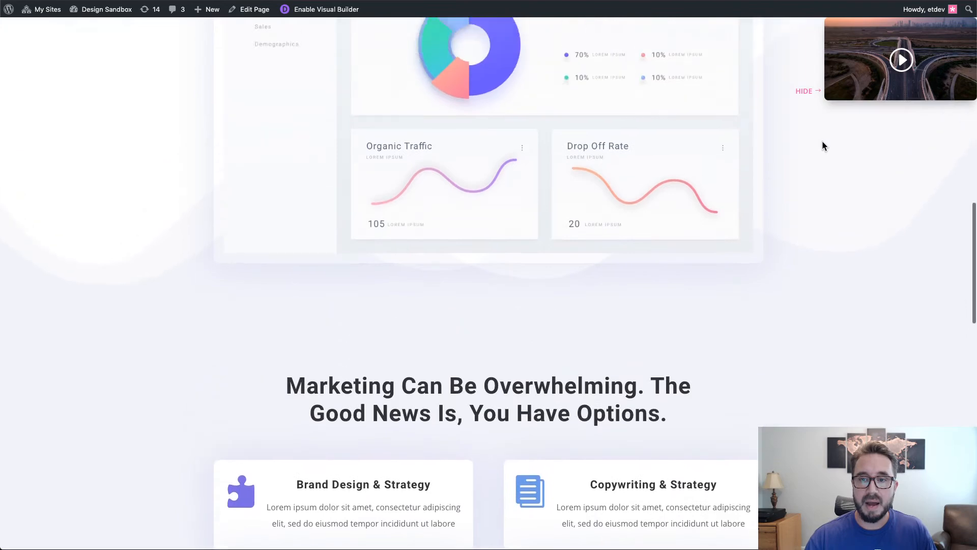
Play the sticky video and check it while moving up and down the page.
{"action": "left_click", "coordinate": [902, 61]}
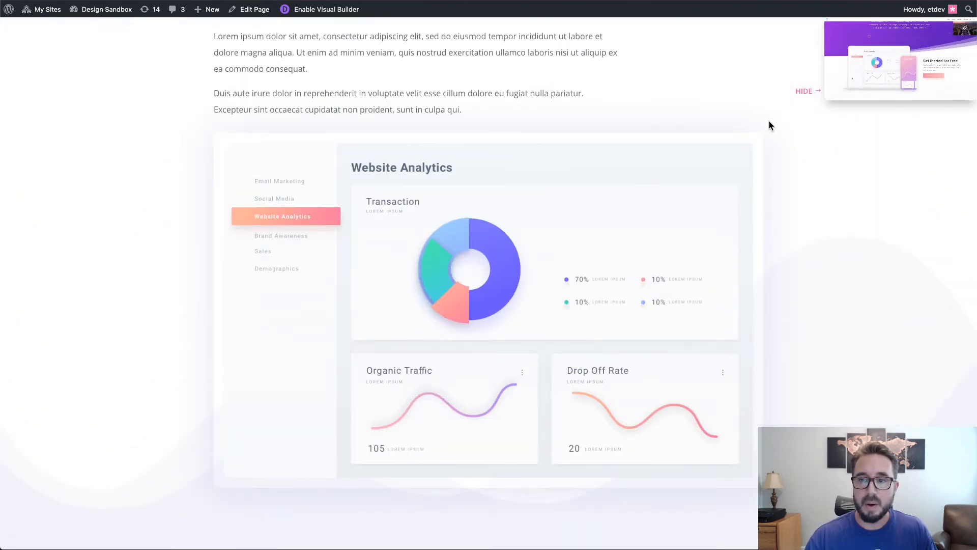
{"action": "scroll", "coordinate": [768, 125], "scroll_direction": "down", "scroll_amount": 10}
{"action": "scroll", "coordinate": [768, 125], "scroll_direction": "up", "scroll_amount": 8}
{"action": "scroll", "coordinate": [770, 126], "scroll_direction": "up", "scroll_amount": 1}
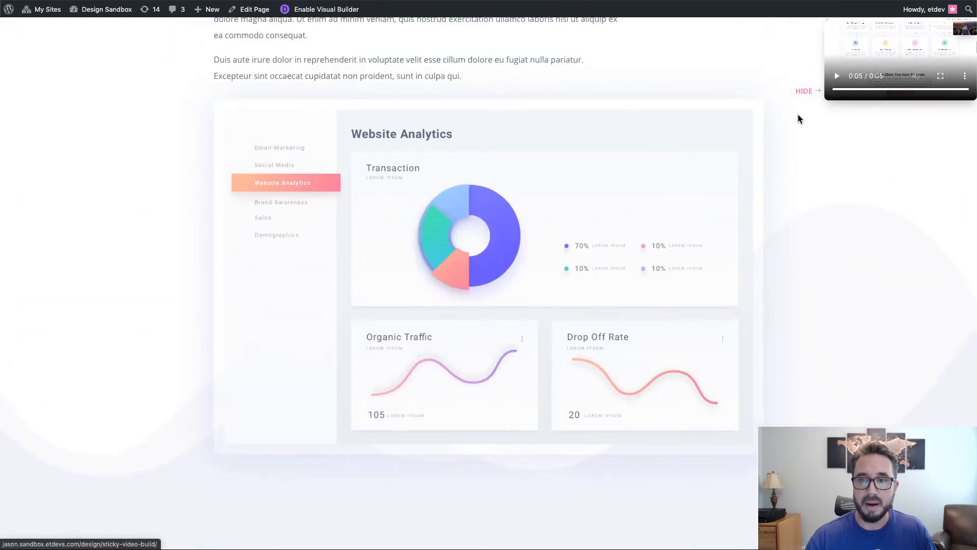
Hide the sticky video, show it again, and return to the page header.
{"action": "left_click", "coordinate": [804, 93]}
{"action": "scroll", "coordinate": [799, 128], "scroll_direction": "up", "scroll_amount": 1}
{"action": "scroll", "coordinate": [799, 136], "scroll_direction": "up", "scroll_amount": 9}
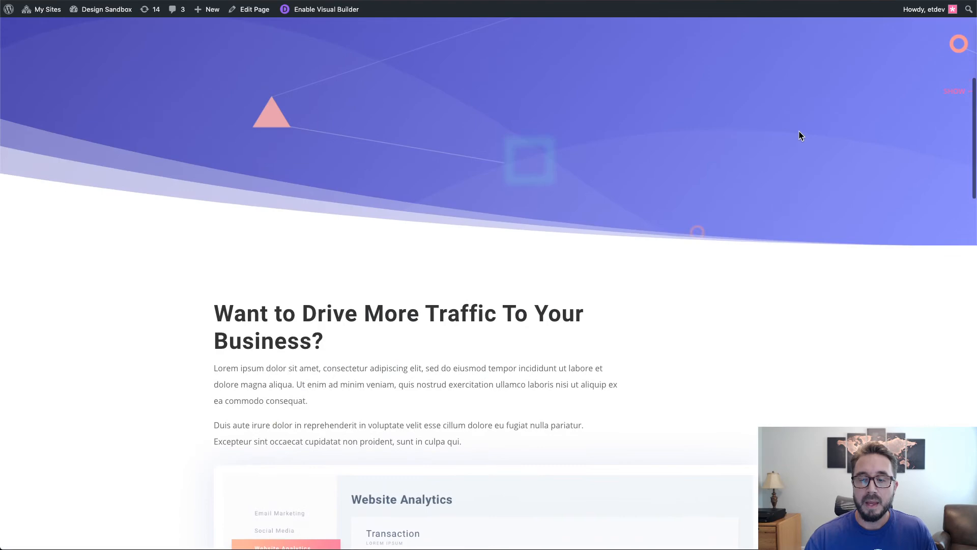
{"action": "scroll", "coordinate": [799, 136], "scroll_direction": "down", "scroll_amount": 10}
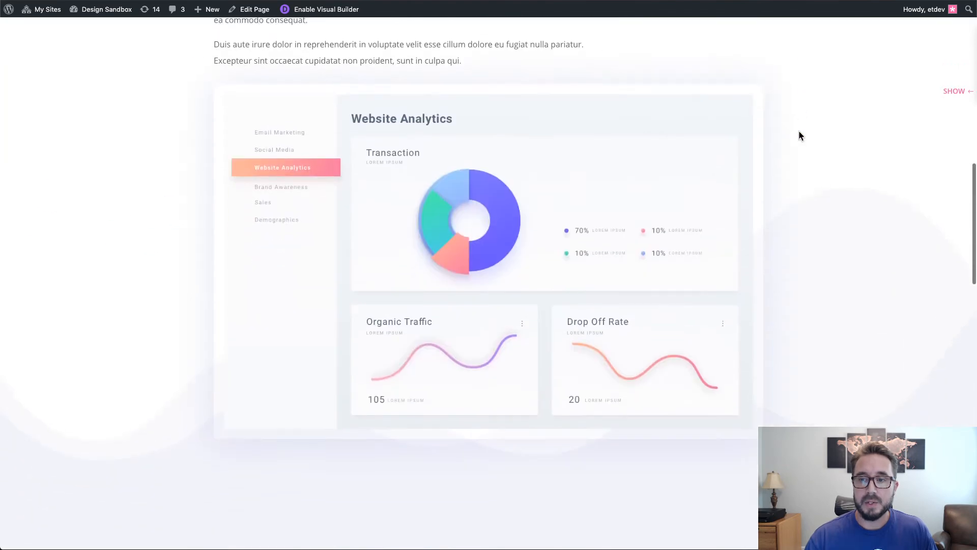
{"action": "left_click", "coordinate": [956, 91]}
{"action": "scroll", "coordinate": [738, 170], "scroll_direction": "up", "scroll_amount": 10}
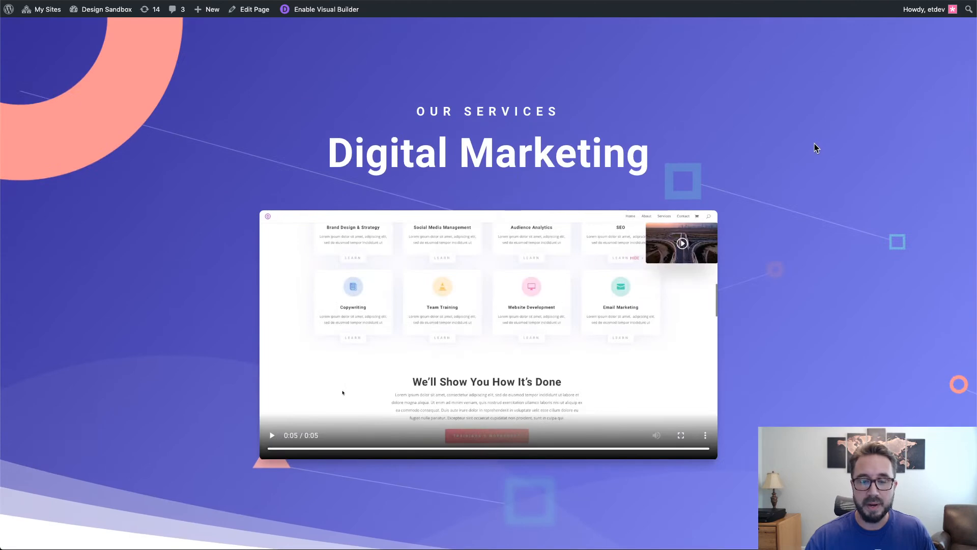
Check the video's transition between its header position and its sticky position.
{"action": "scroll", "coordinate": [815, 147], "scroll_direction": "down", "scroll_amount": 1}
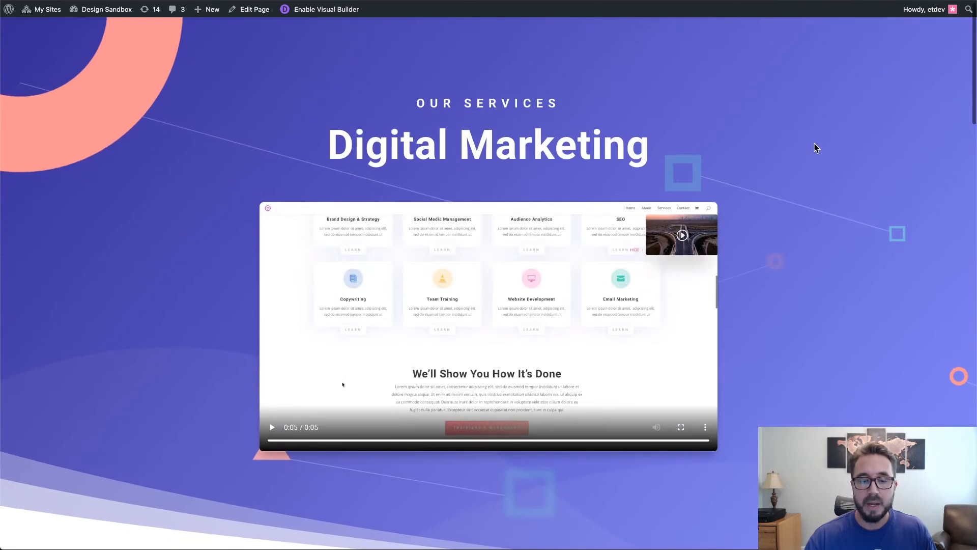
{"action": "scroll", "coordinate": [814, 147], "scroll_direction": "up", "scroll_amount": 1}
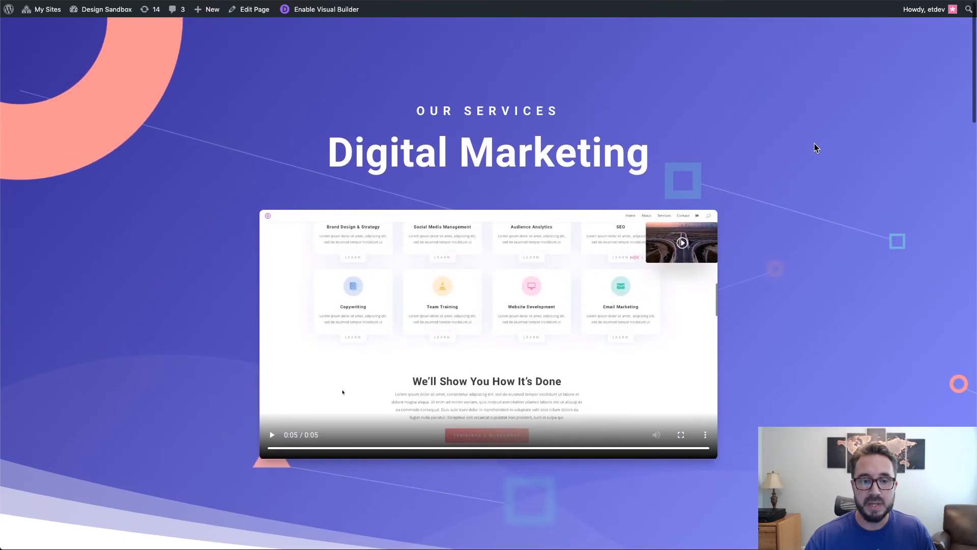
{"action": "scroll", "coordinate": [814, 144], "scroll_direction": "down", "scroll_amount": 6}
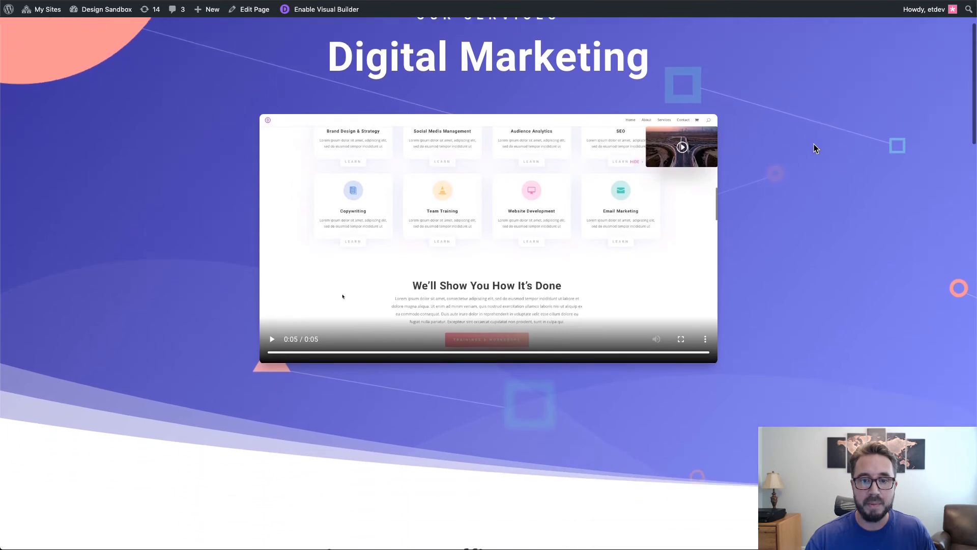
{"action": "scroll", "coordinate": [814, 148], "scroll_direction": "down", "scroll_amount": 5}
{"action": "scroll", "coordinate": [814, 148], "scroll_direction": "up", "scroll_amount": 6}
{"action": "scroll", "coordinate": [814, 144], "scroll_direction": "up", "scroll_amount": 6}
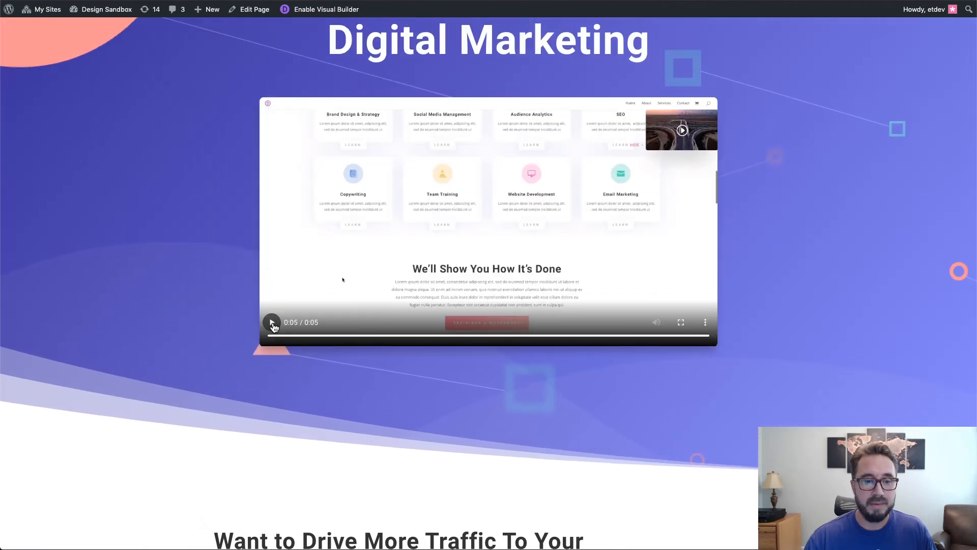
Replay the header video and watch it stay in view down to the service cards and back.
{"action": "left_click", "coordinate": [272, 323]}
{"action": "scroll", "coordinate": [195, 313], "scroll_direction": "down", "scroll_amount": 4}
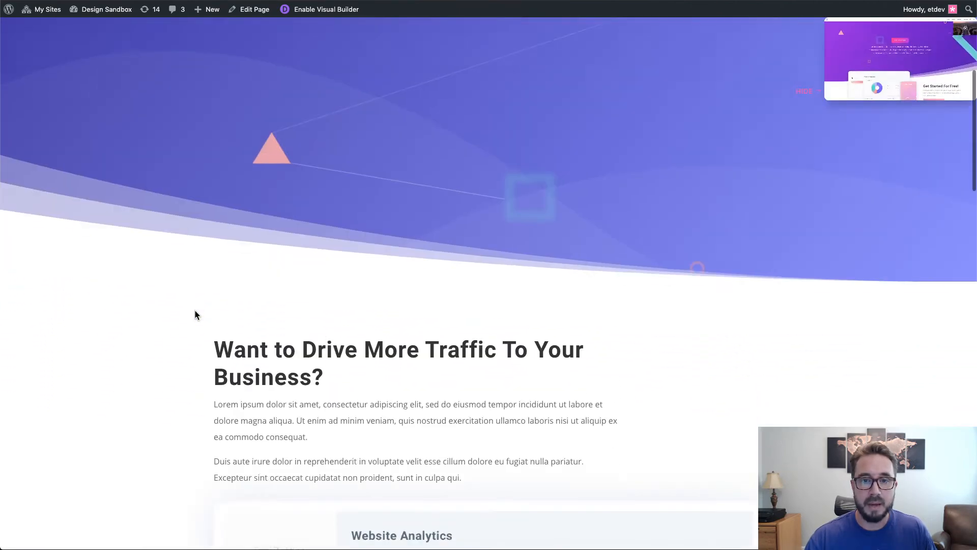
{"action": "scroll", "coordinate": [195, 314], "scroll_direction": "down", "scroll_amount": 10}
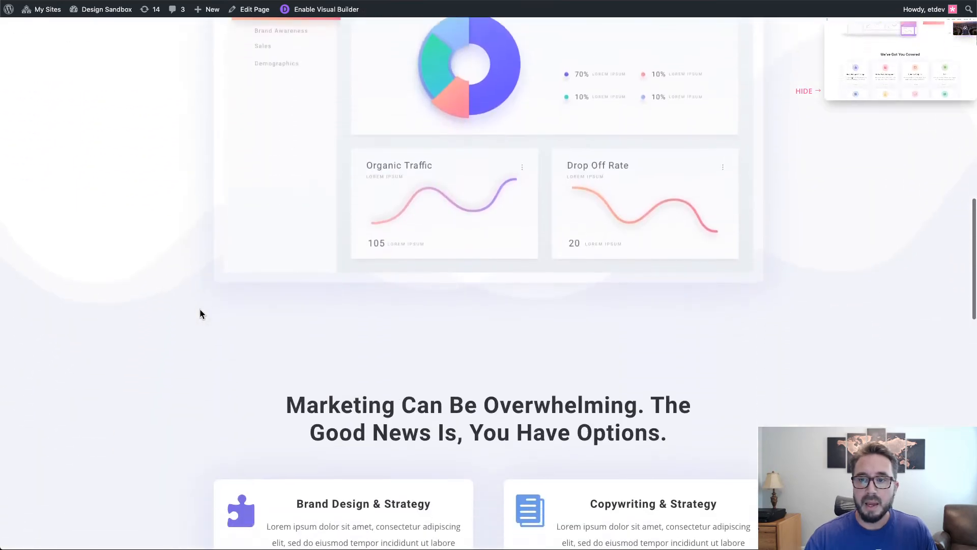
{"action": "scroll", "coordinate": [200, 309], "scroll_direction": "down", "scroll_amount": 8}
{"action": "scroll", "coordinate": [200, 309], "scroll_direction": "up", "scroll_amount": 4}
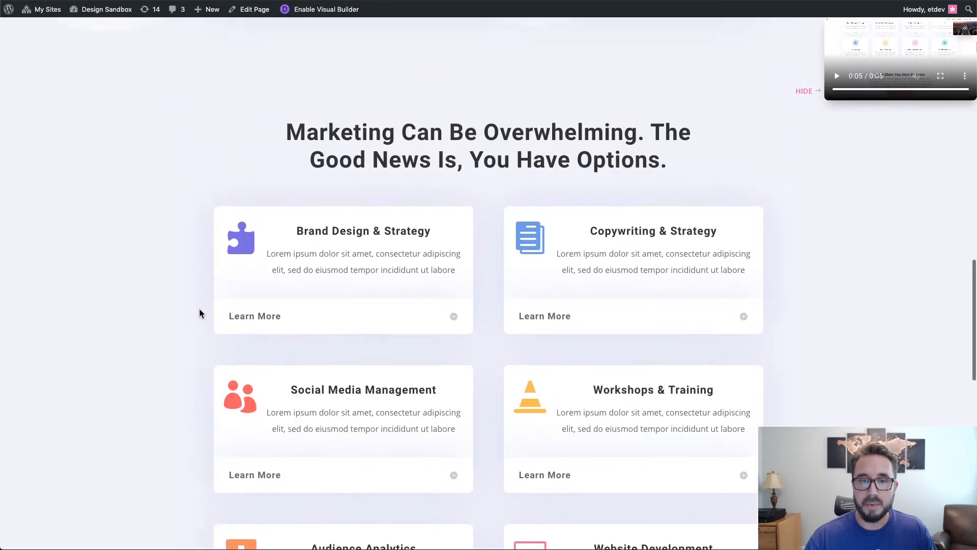
{"action": "scroll", "coordinate": [199, 313], "scroll_direction": "up", "scroll_amount": 10}
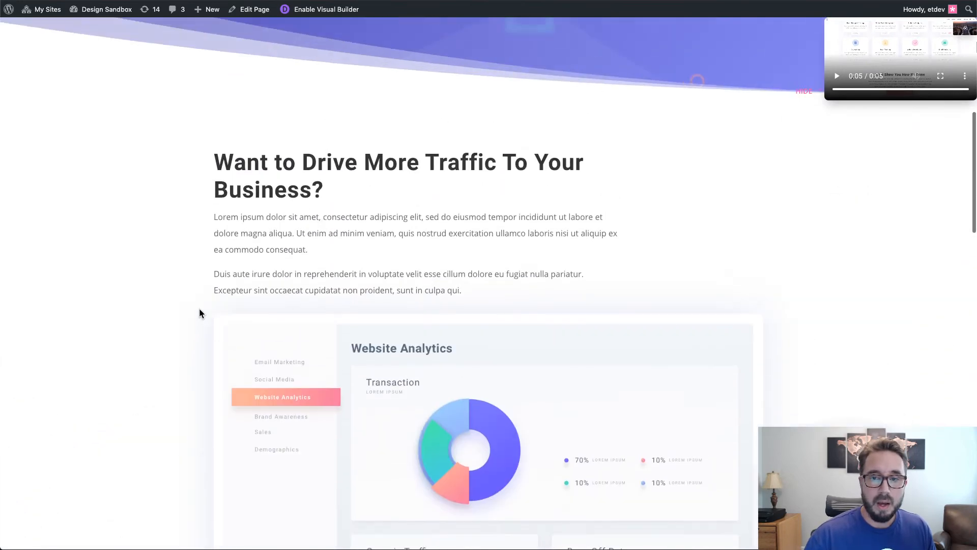
Review the sticky video along the whole page, from the analytics section to the closing call to action and back to the header.
{"action": "scroll", "coordinate": [200, 312], "scroll_direction": "down", "scroll_amount": 5}
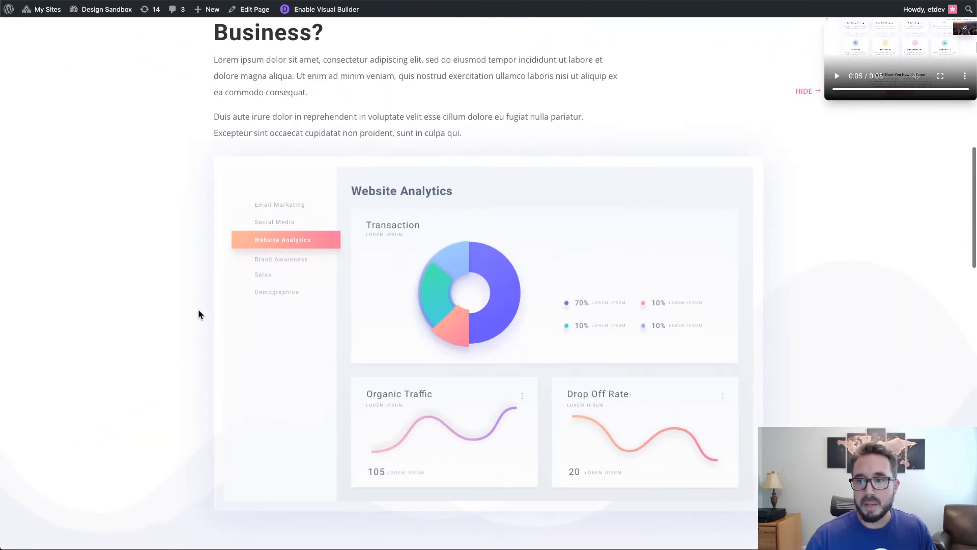
{"action": "scroll", "coordinate": [199, 314], "scroll_direction": "down", "scroll_amount": 10}
{"action": "scroll", "coordinate": [198, 314], "scroll_direction": "down", "scroll_amount": 8}
{"action": "scroll", "coordinate": [198, 314], "scroll_direction": "up", "scroll_amount": 5}
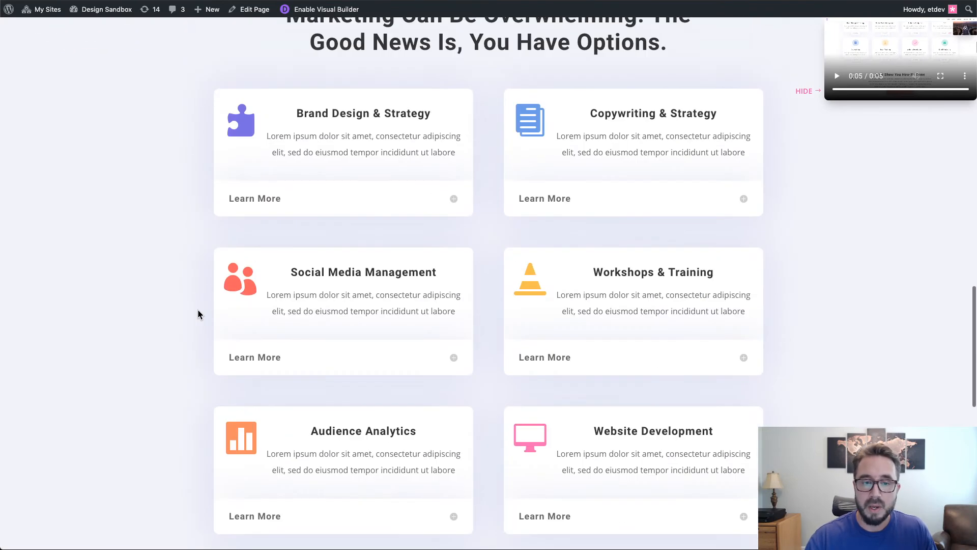
{"action": "scroll", "coordinate": [198, 315], "scroll_direction": "up", "scroll_amount": 10}
{"action": "scroll", "coordinate": [198, 314], "scroll_direction": "down", "scroll_amount": 7}
{"action": "scroll", "coordinate": [198, 314], "scroll_direction": "down", "scroll_amount": 5}
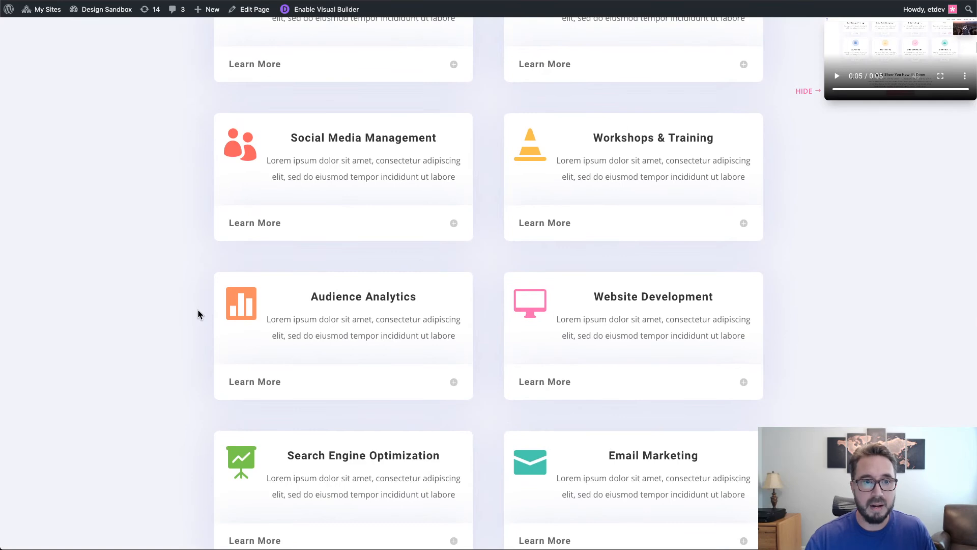
{"action": "scroll", "coordinate": [198, 314], "scroll_direction": "down", "scroll_amount": 7}
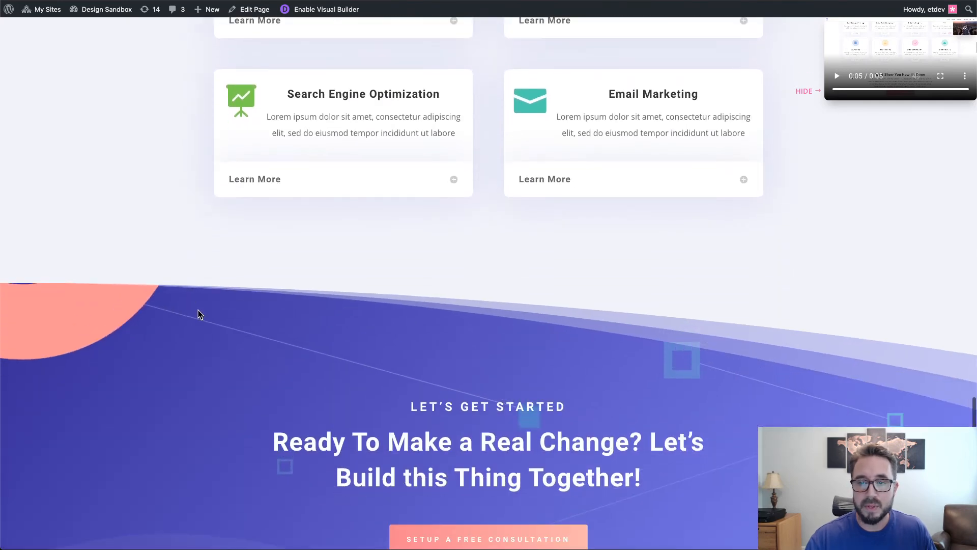
{"action": "scroll", "coordinate": [198, 314], "scroll_direction": "up", "scroll_amount": 20}
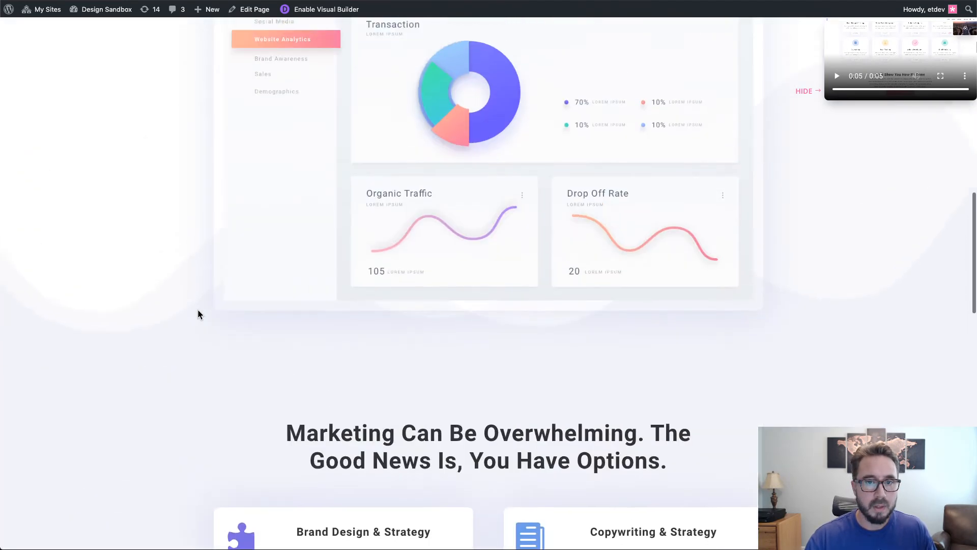
{"action": "scroll", "coordinate": [198, 312], "scroll_direction": "up", "scroll_amount": 3}
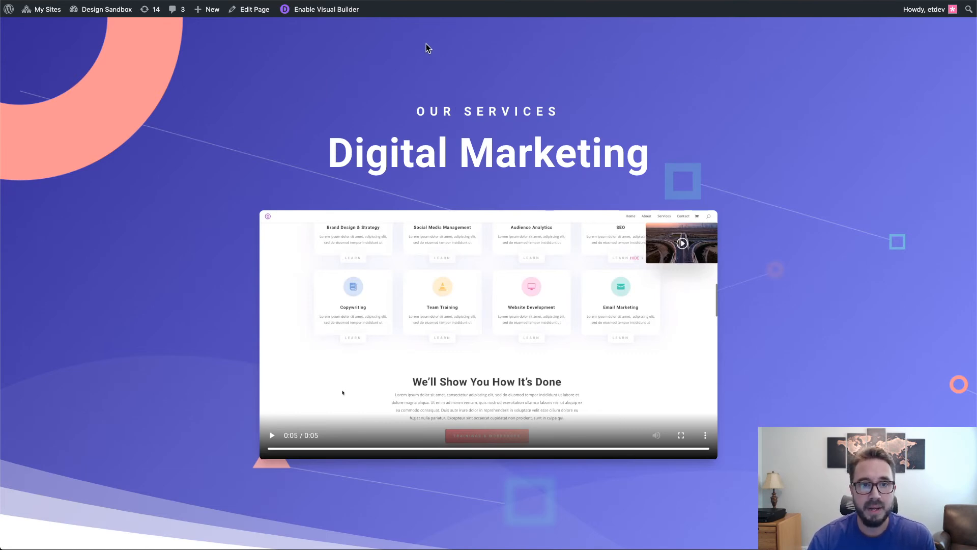
{"action": "scroll", "coordinate": [454, 68], "scroll_direction": "down", "scroll_amount": 10}
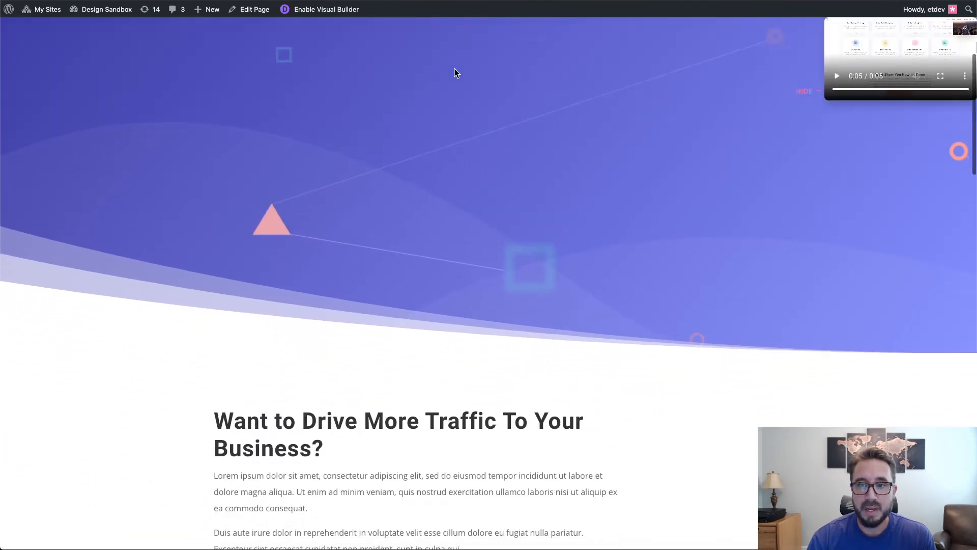
{"action": "scroll", "coordinate": [453, 67], "scroll_direction": "up", "scroll_amount": 10}
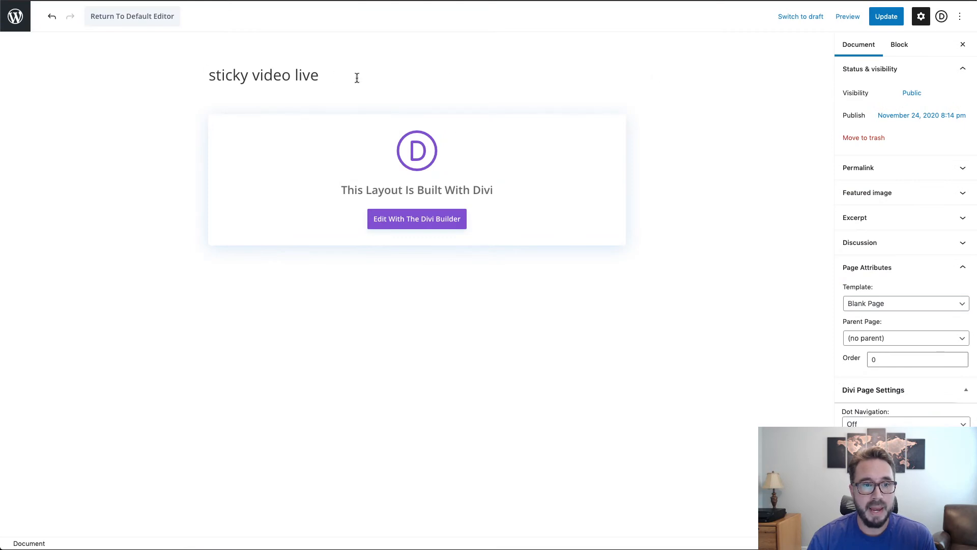
Open the "sticky video live" page in the Divi Builder and start it from a premade layout.
{"action": "left_click_drag", "start_coordinate": [347, 77], "coordinate": [205, 80]}
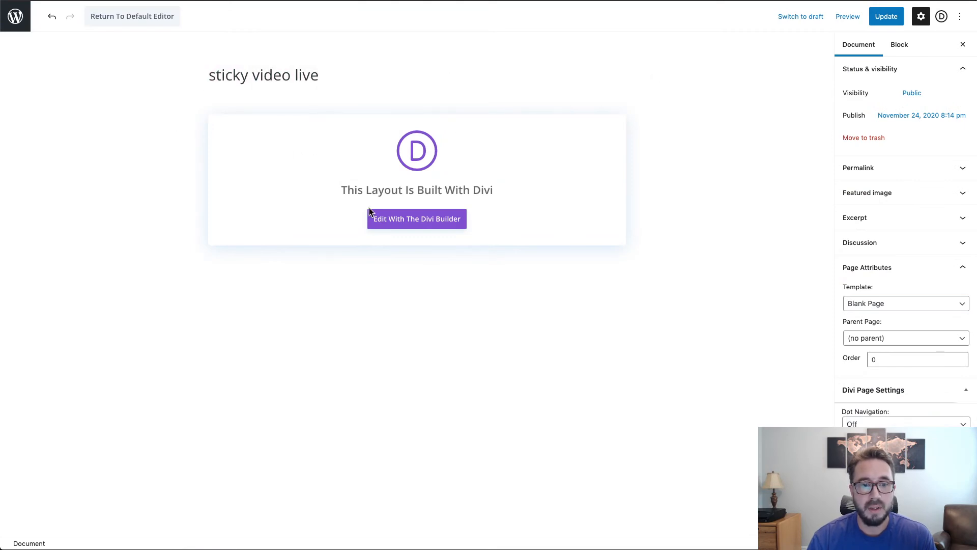
{"action": "left_click", "coordinate": [418, 223]}
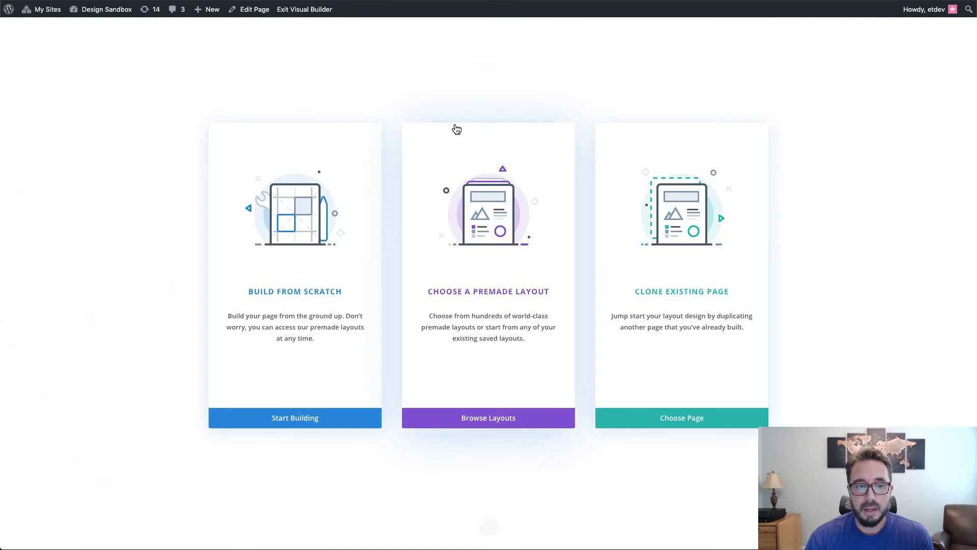
{"action": "left_click", "coordinate": [495, 243]}
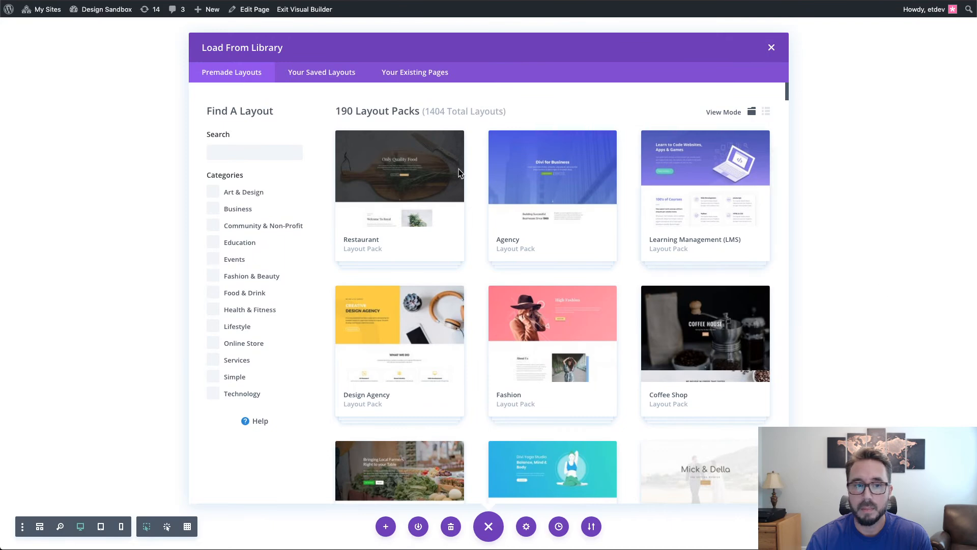
Search the premade layouts for "digital marketing" and bring the Digital Marketing Services Page layout into view.
{"action": "left_click", "coordinate": [249, 152]}
{"action": "type", "text": "d"}
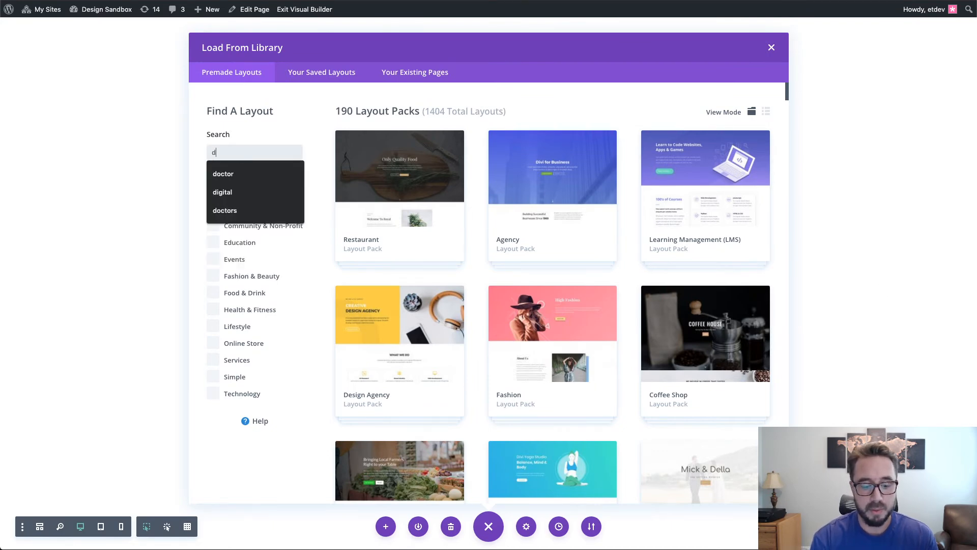
{"action": "type", "text": "igital"}
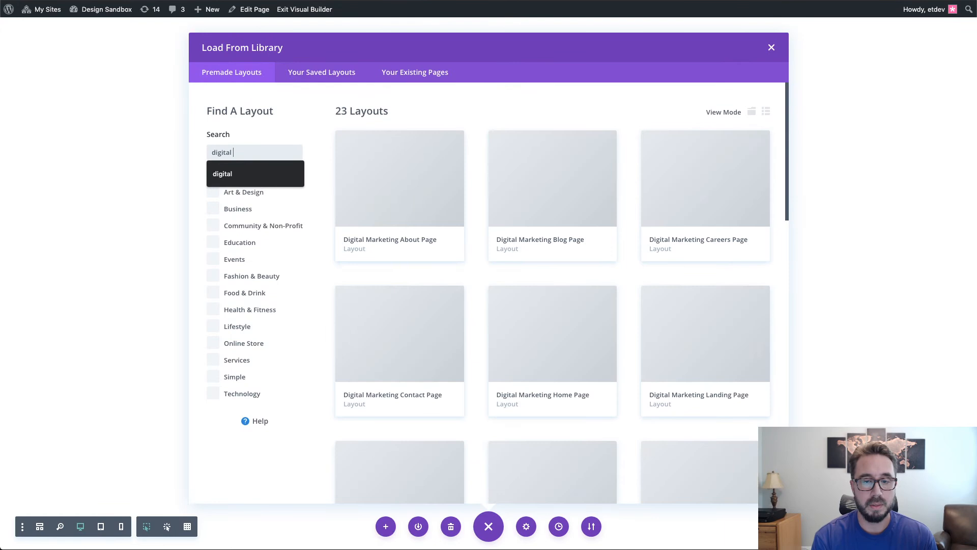
{"action": "key", "text": "Return"}
{"action": "type", "text": "marketing"}
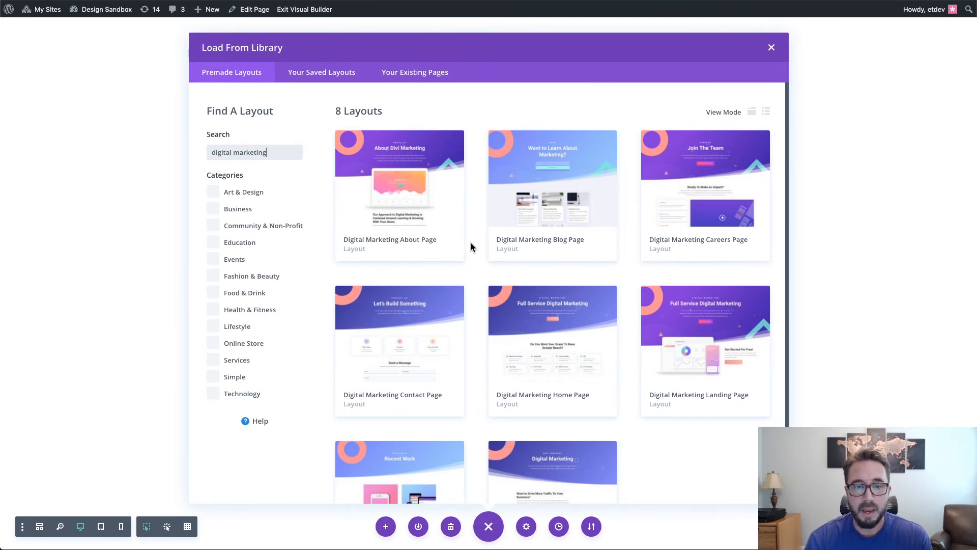
{"action": "scroll", "coordinate": [471, 247], "scroll_direction": "down", "scroll_amount": 3}
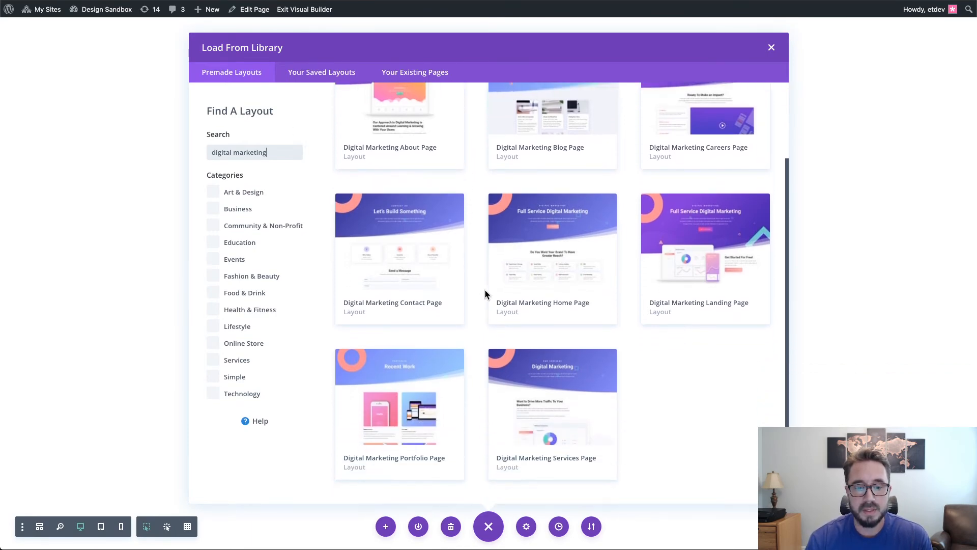
Preview the Digital Marketing Services Page layout and load it onto the page.
{"action": "left_click", "coordinate": [523, 359]}
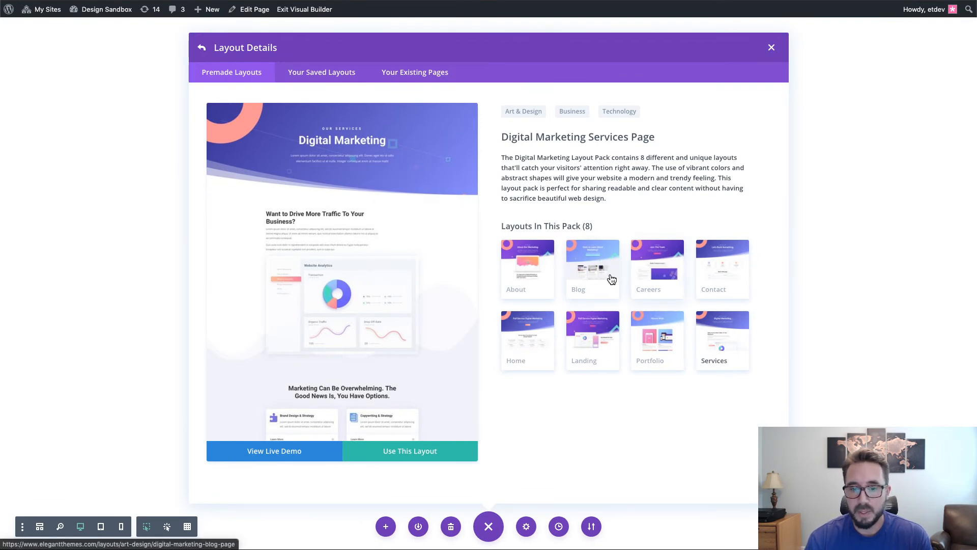
{"action": "scroll", "coordinate": [415, 247], "scroll_direction": "down", "scroll_amount": 5}
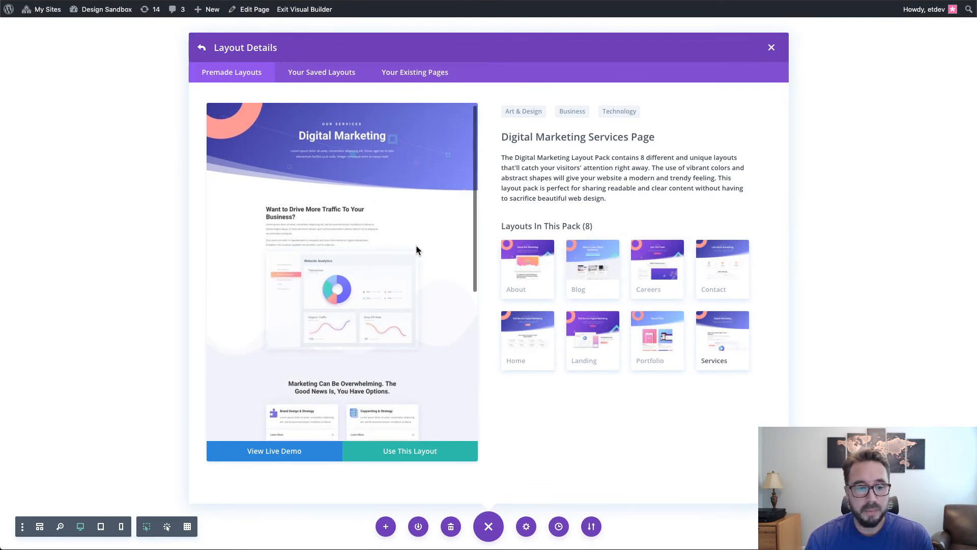
{"action": "scroll", "coordinate": [416, 244], "scroll_direction": "up", "scroll_amount": 5}
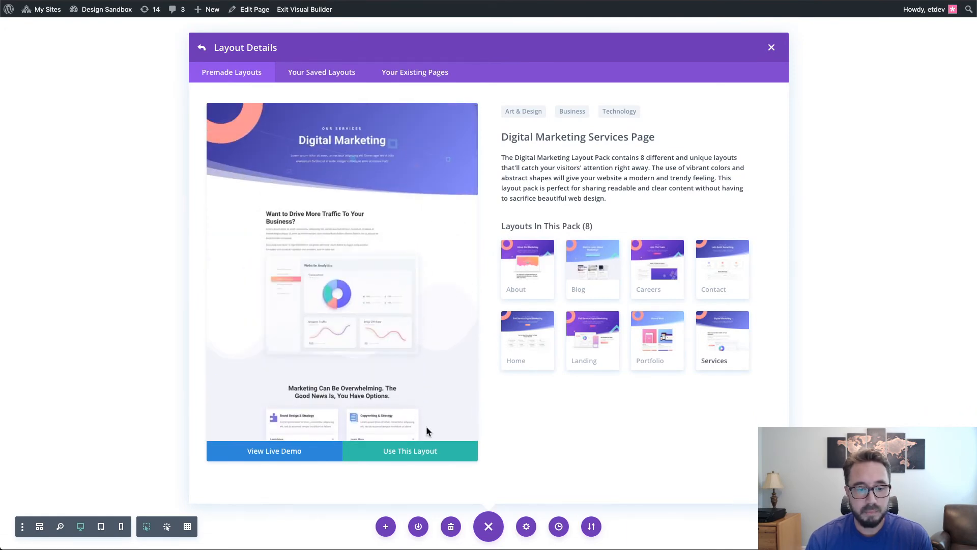
{"action": "left_click", "coordinate": [421, 453]}
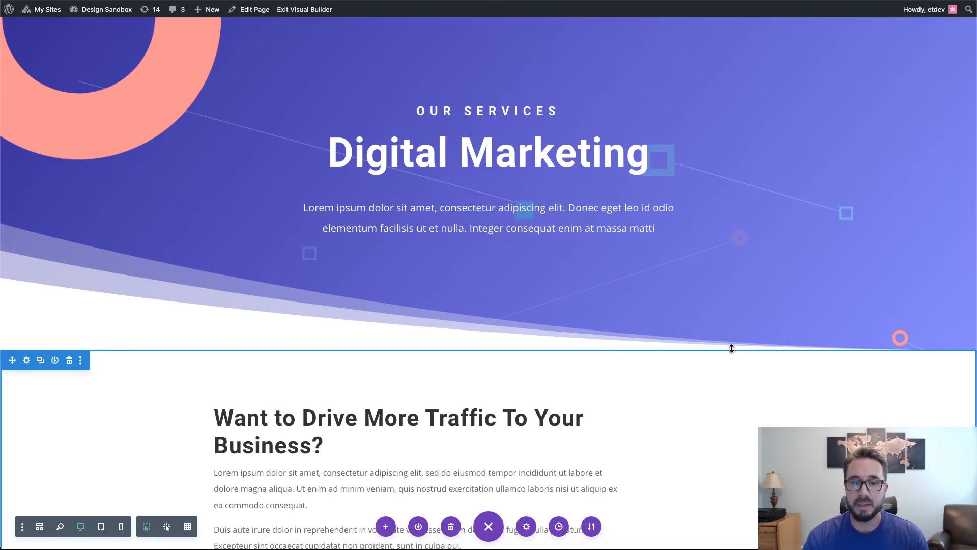
Delete the lorem ipsum text module below the Digital Marketing title in the header section.
{"action": "scroll", "coordinate": [731, 349], "scroll_direction": "down", "scroll_amount": 5}
{"action": "scroll", "coordinate": [731, 346], "scroll_direction": "up", "scroll_amount": 5}
{"action": "scroll", "coordinate": [703, 348], "scroll_direction": "up", "scroll_amount": 1}
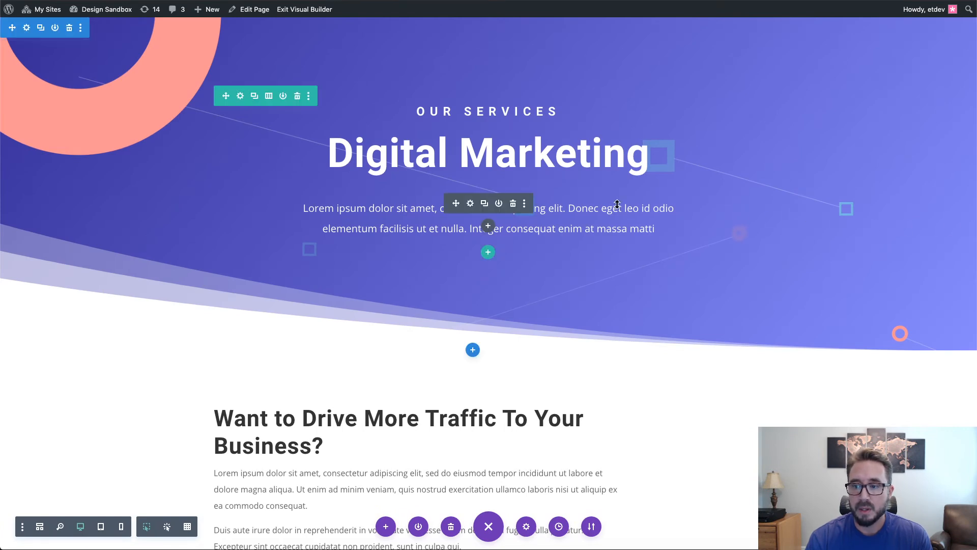
{"action": "left_click", "coordinate": [513, 204]}
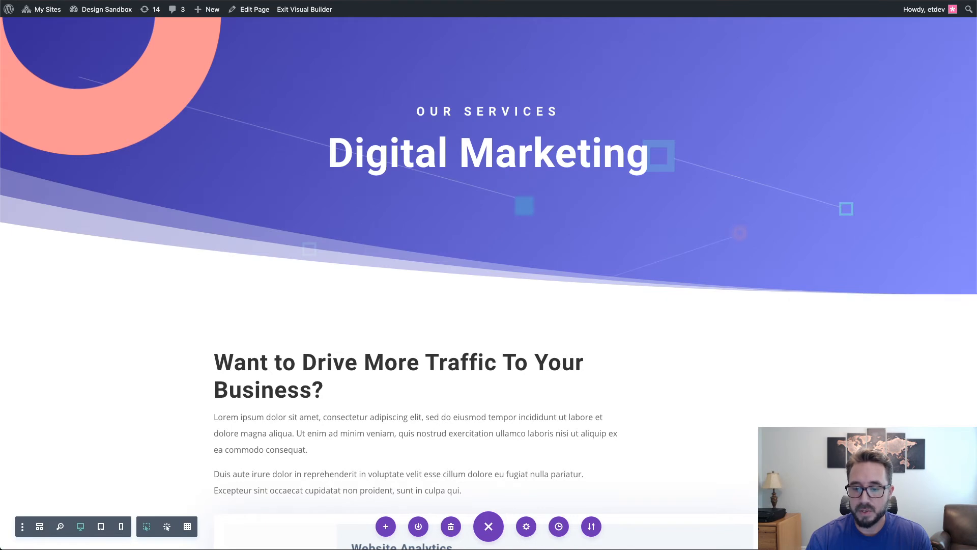
Expand the builder toolbar and open the Layers list of the page.
{"action": "left_click", "coordinate": [487, 525]}
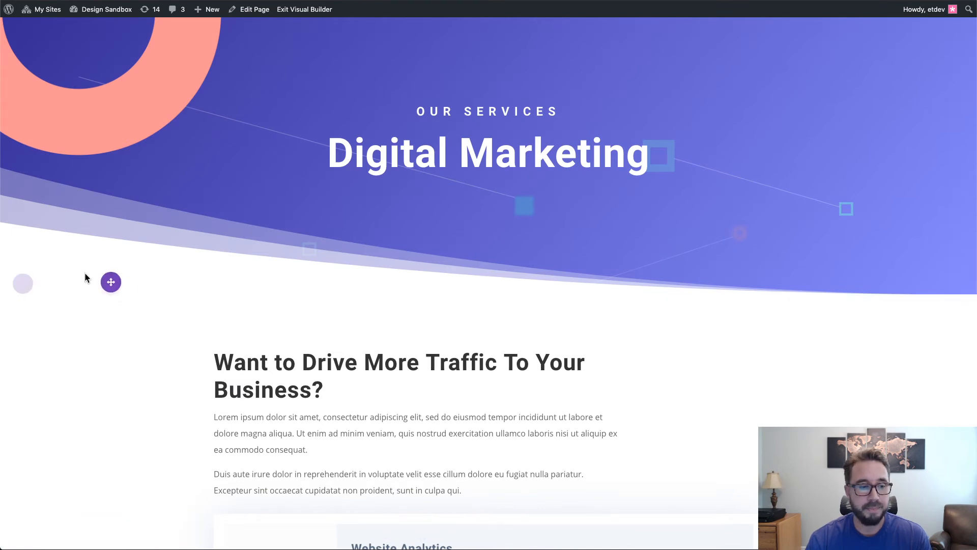
{"action": "left_click", "coordinate": [26, 267]}
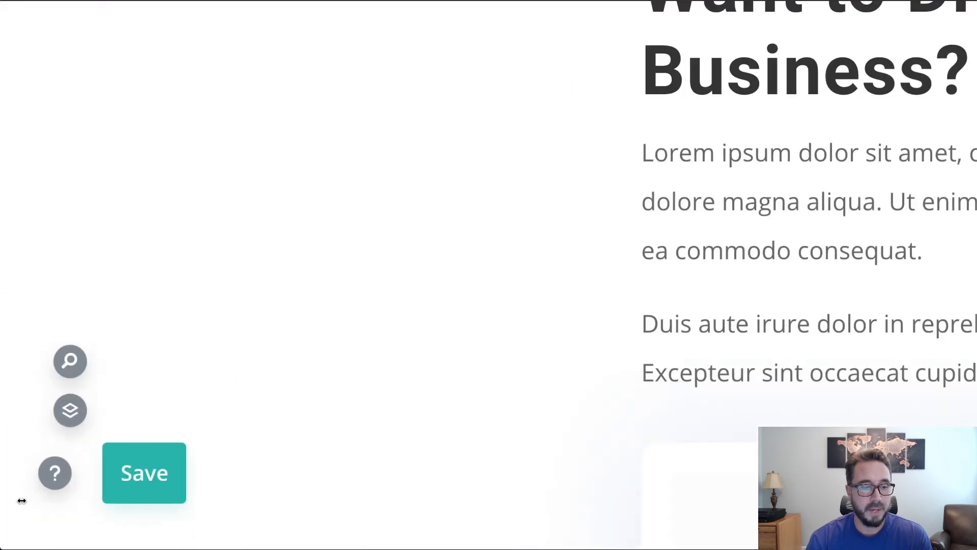
{"action": "left_click", "coordinate": [70, 410]}
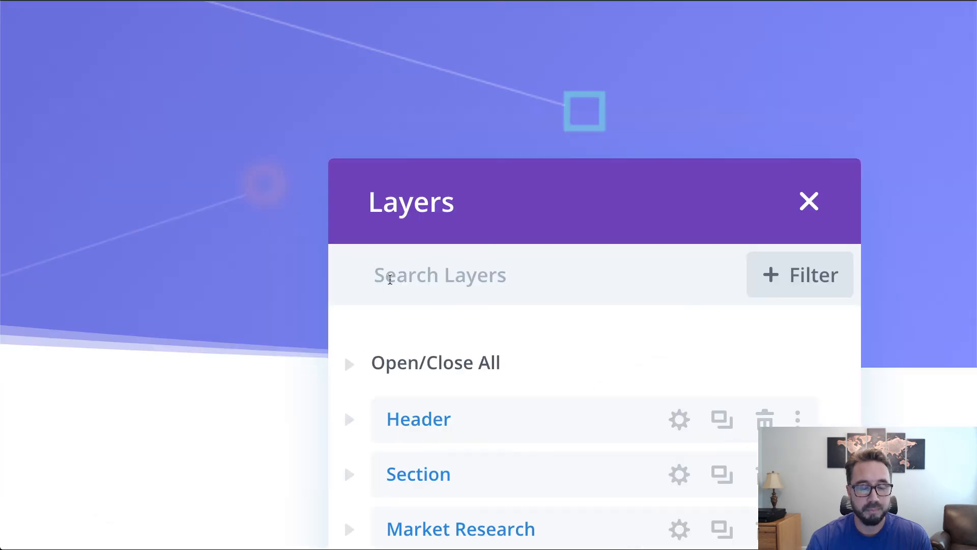
{"action": "scroll", "coordinate": [416, 234], "scroll_direction": "down", "scroll_amount": 1}
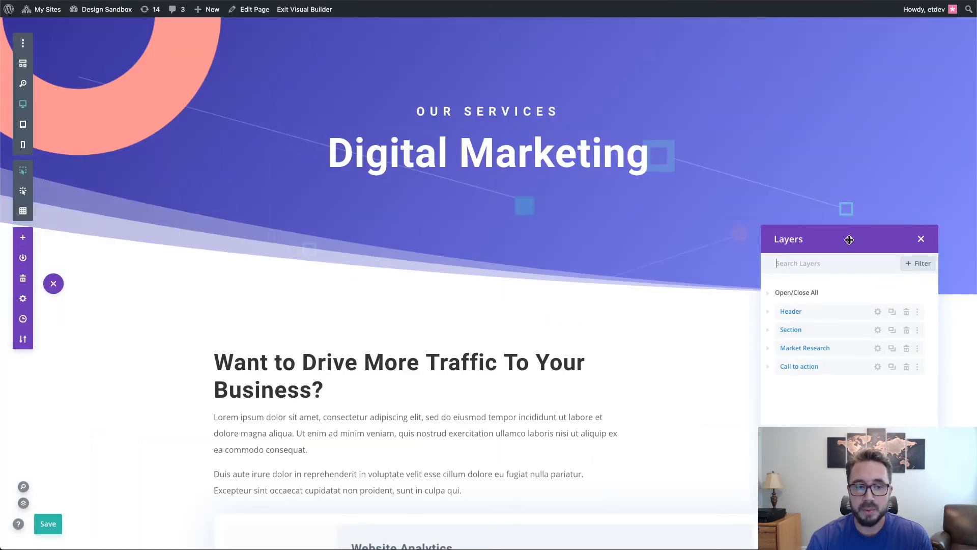
Move the Layers window beside the header title, restore the horizontal builder toolbar and highlight the Header layer.
{"action": "left_click_drag", "start_coordinate": [850, 240], "coordinate": [146, 78]}
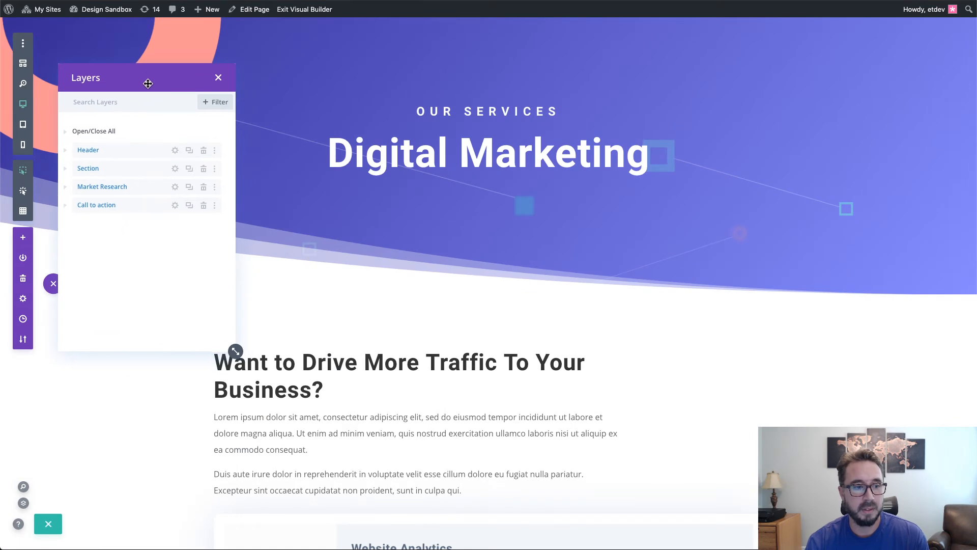
{"action": "left_click_drag", "start_coordinate": [270, 394], "coordinate": [488, 525]}
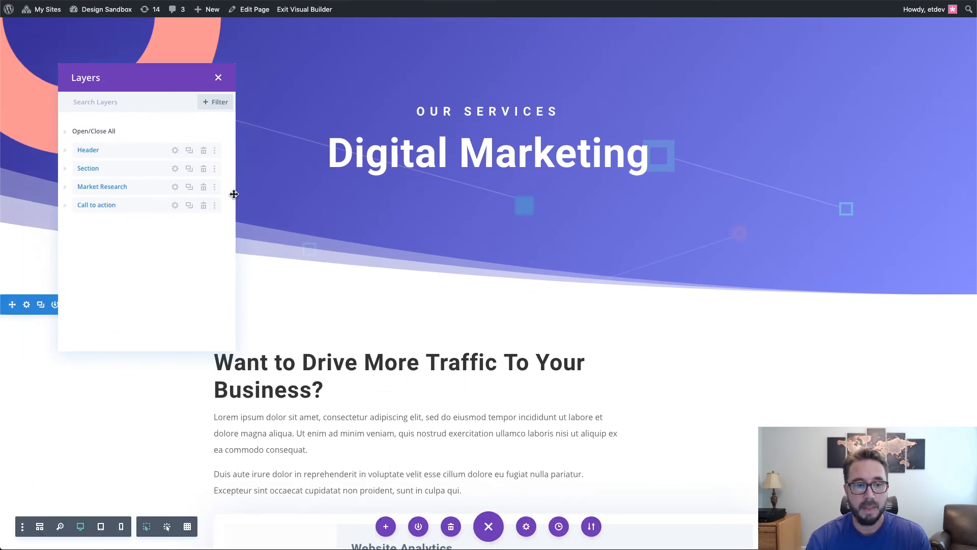
{"action": "left_click_drag", "start_coordinate": [148, 78], "coordinate": [123, 62]}
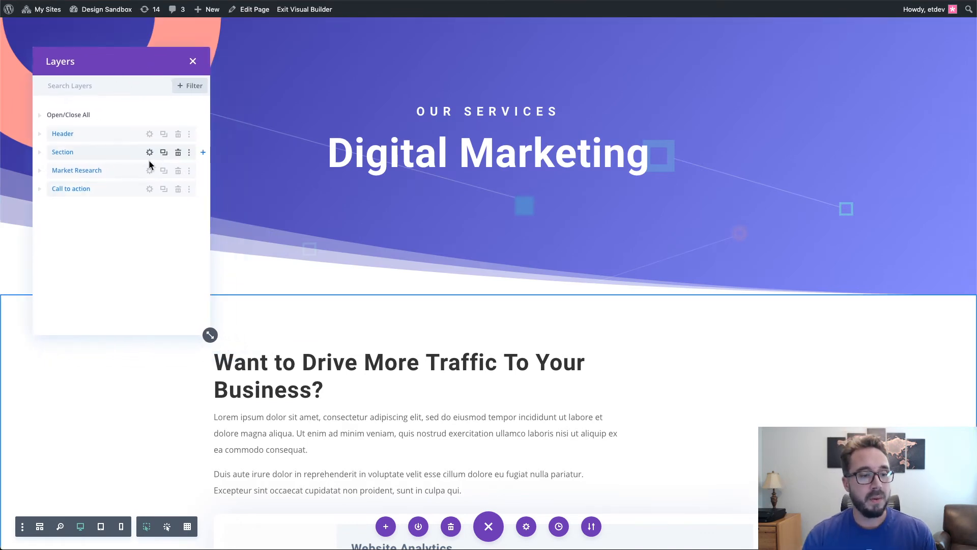
{"action": "left_click", "coordinate": [103, 136]}
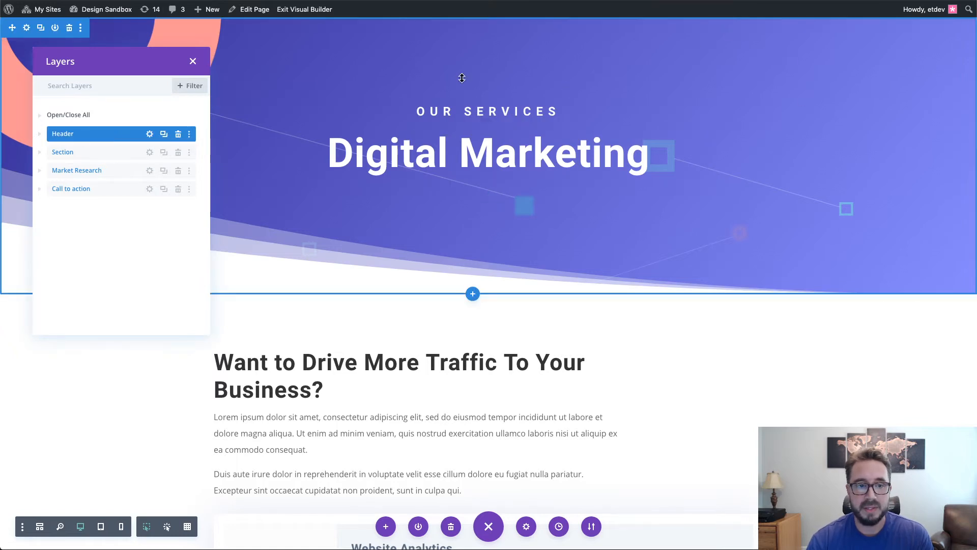
{"action": "left_click_drag", "start_coordinate": [142, 59], "coordinate": [115, 52]}
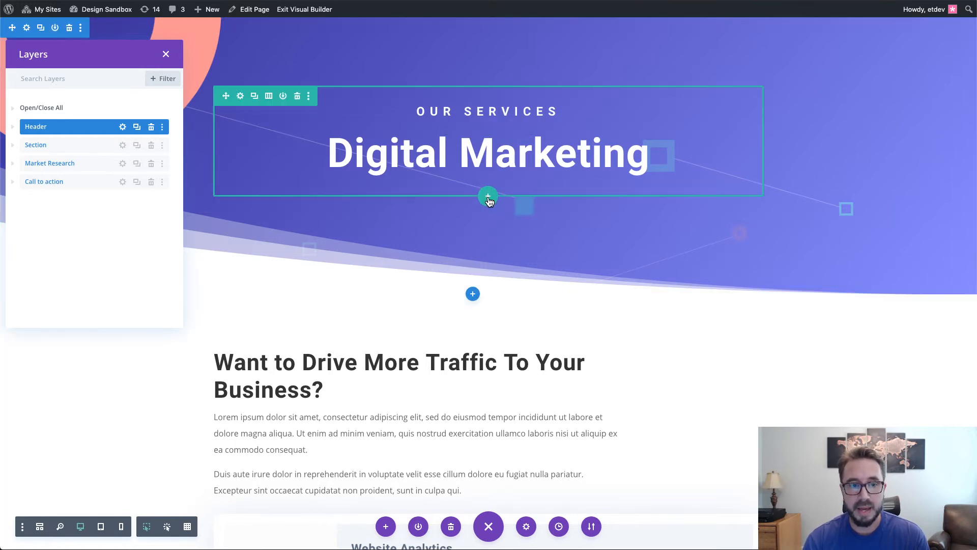
Insert a one-column row below the Digital Marketing title in the header and dismiss the module picker.
{"action": "left_click", "coordinate": [488, 197]}
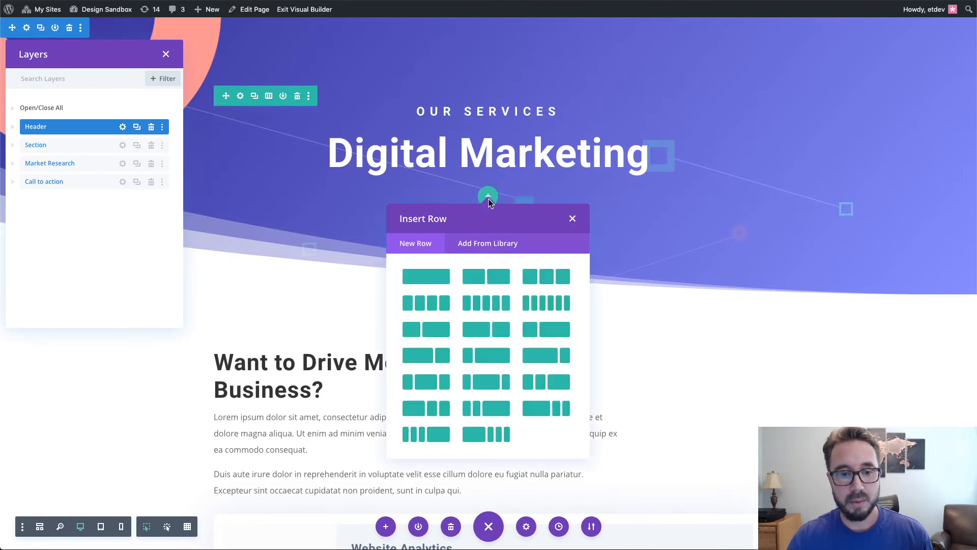
{"action": "left_click", "coordinate": [430, 280]}
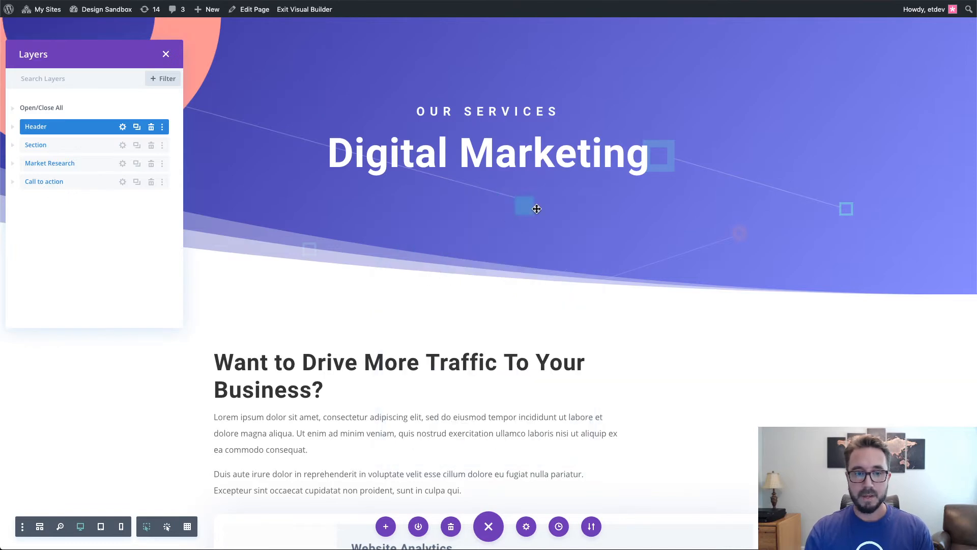
{"action": "left_click", "coordinate": [488, 222]}
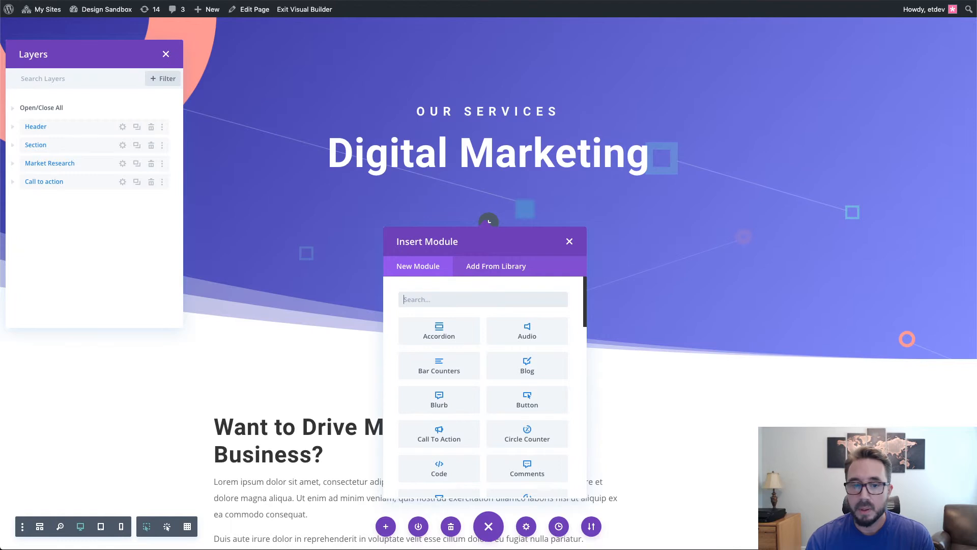
{"action": "left_click", "coordinate": [569, 241]}
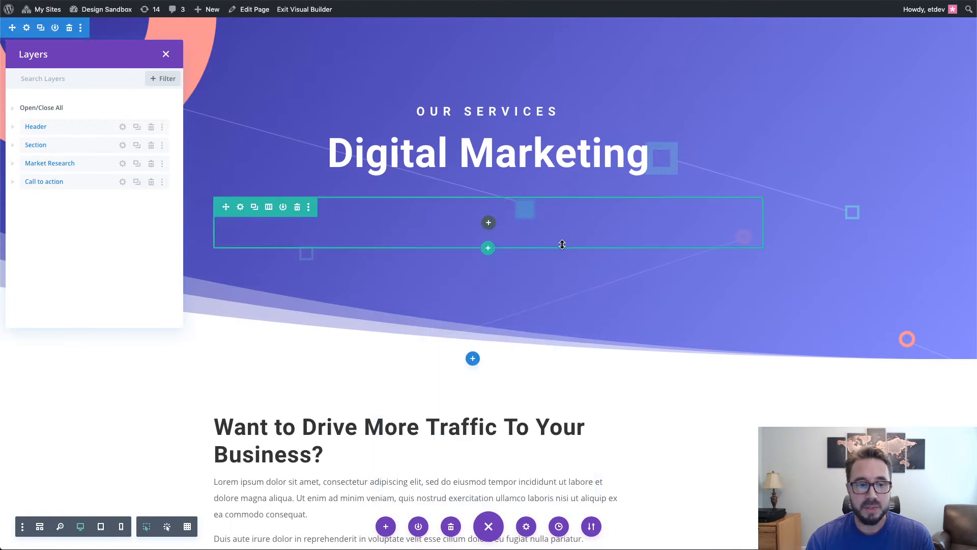
Set the new header row's position Z index to 14 and save the row settings.
{"action": "left_click", "coordinate": [240, 207]}
{"action": "left_click_drag", "start_coordinate": [870, 241], "coordinate": [864, 133]}
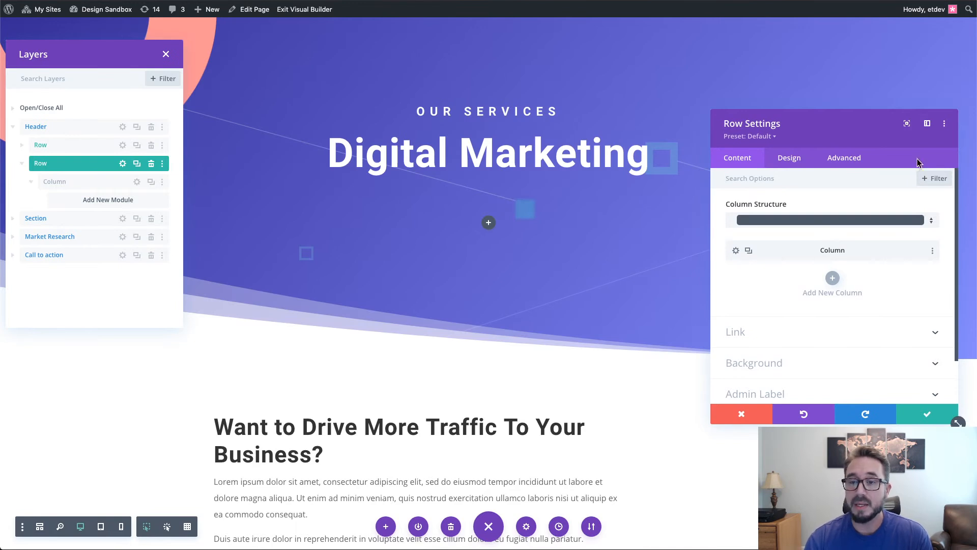
{"action": "left_click_drag", "start_coordinate": [880, 129], "coordinate": [871, 48]}
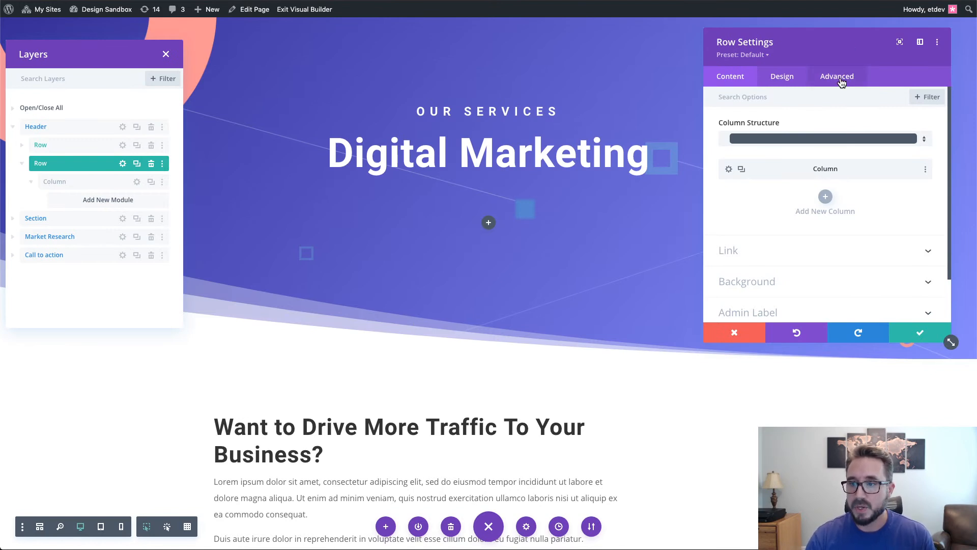
{"action": "left_click", "coordinate": [841, 82]}
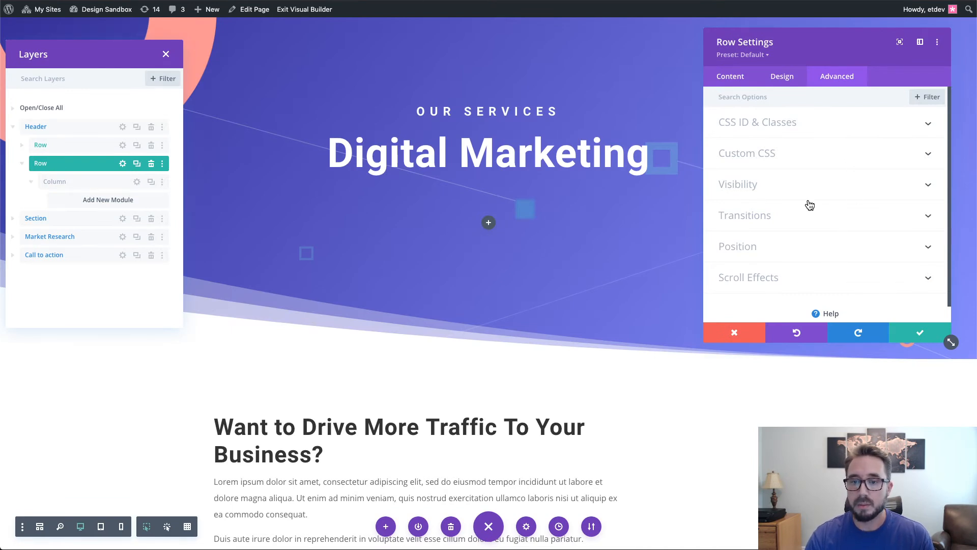
{"action": "left_click", "coordinate": [816, 246]}
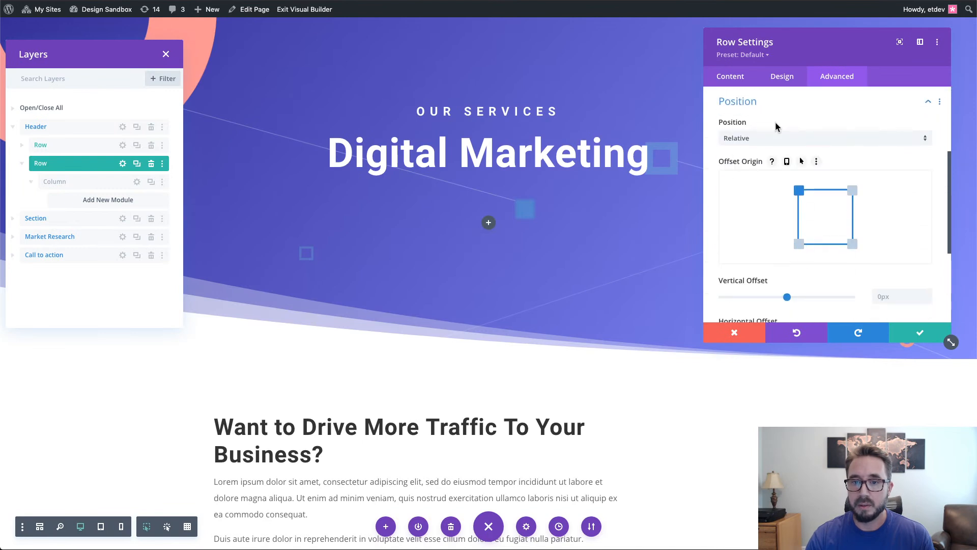
{"action": "scroll", "coordinate": [937, 198], "scroll_direction": "down", "scroll_amount": 2}
{"action": "scroll", "coordinate": [937, 199], "scroll_direction": "down", "scroll_amount": 2}
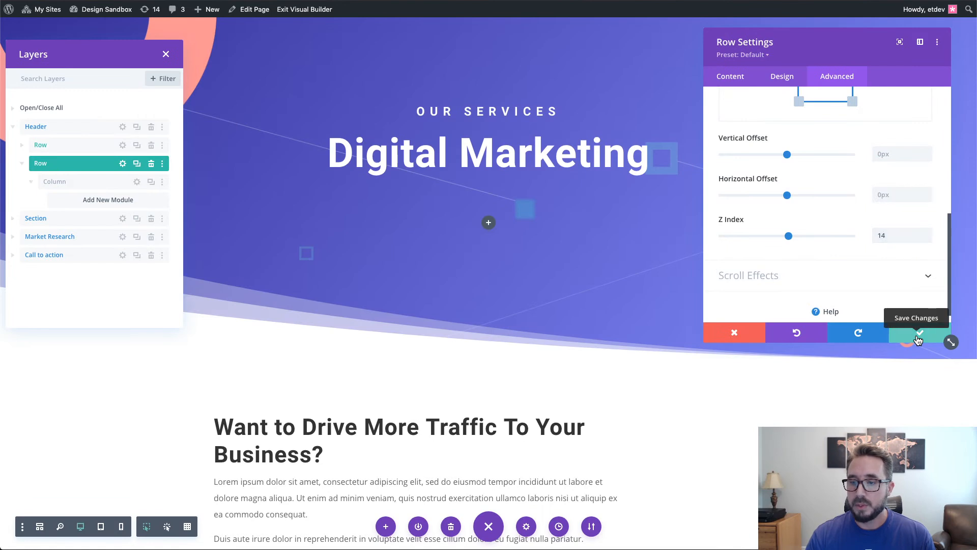
{"action": "left_click", "coordinate": [918, 336]}
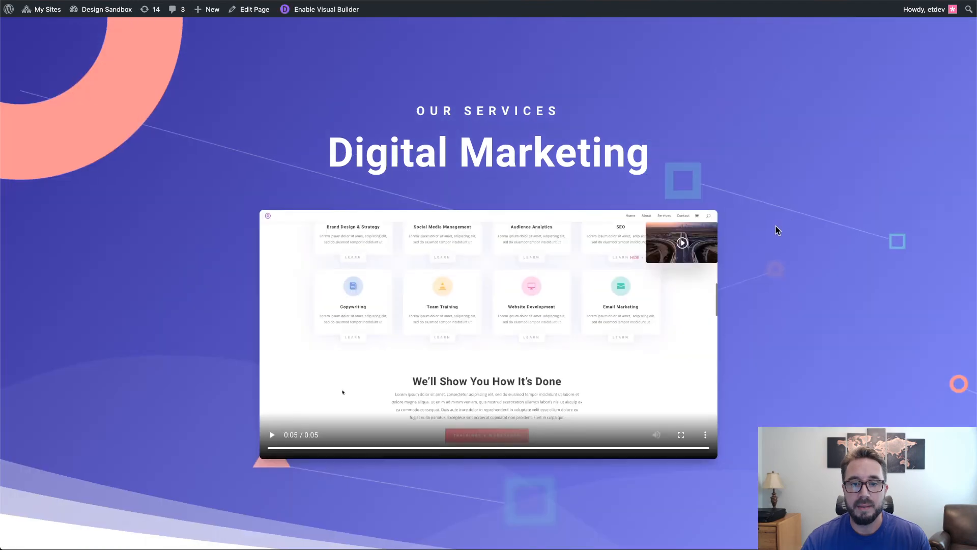
Check on the finished design how the sticky video overlaps the service cards and analytics section while scrolling.
{"action": "scroll", "coordinate": [776, 225], "scroll_direction": "down", "scroll_amount": 20}
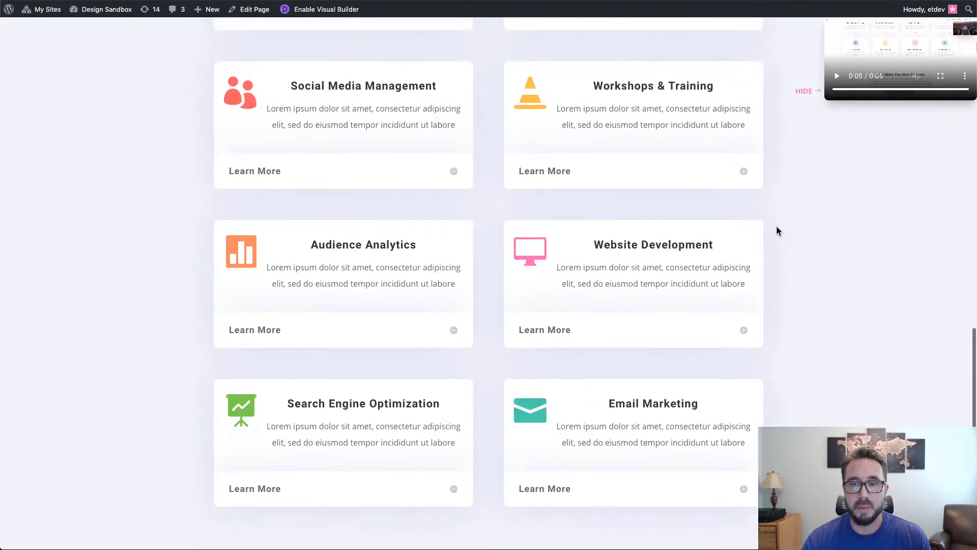
{"action": "scroll", "coordinate": [776, 225], "scroll_direction": "down", "scroll_amount": 9}
{"action": "scroll", "coordinate": [776, 226], "scroll_direction": "up", "scroll_amount": 10}
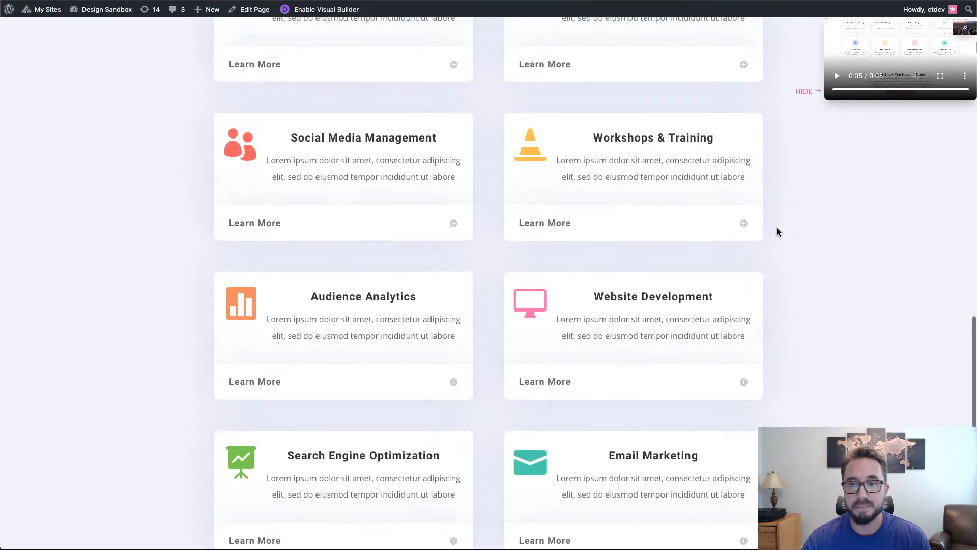
{"action": "scroll", "coordinate": [776, 226], "scroll_direction": "up", "scroll_amount": 9}
{"action": "scroll", "coordinate": [775, 226], "scroll_direction": "down", "scroll_amount": 6}
{"action": "scroll", "coordinate": [776, 227], "scroll_direction": "up", "scroll_amount": 8}
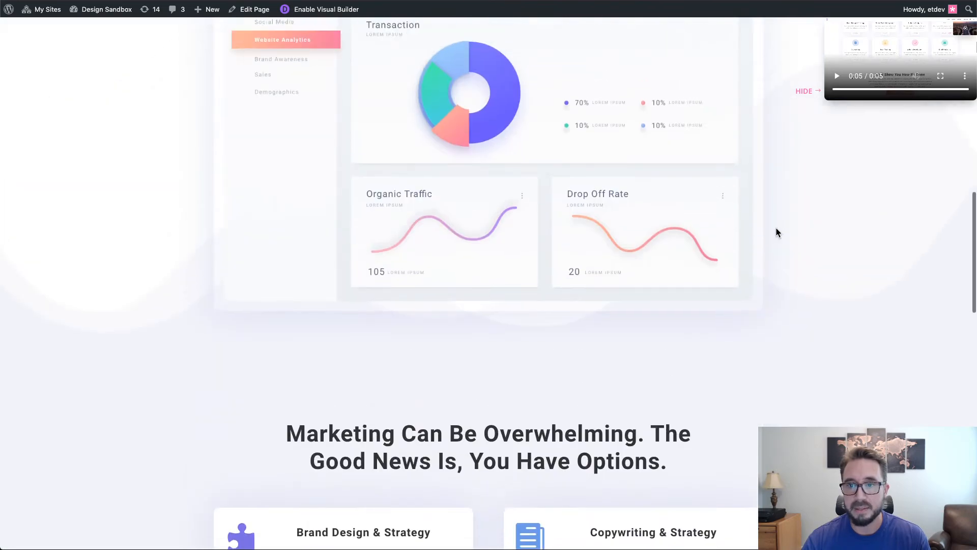
{"action": "scroll", "coordinate": [777, 232], "scroll_direction": "up", "scroll_amount": 10}
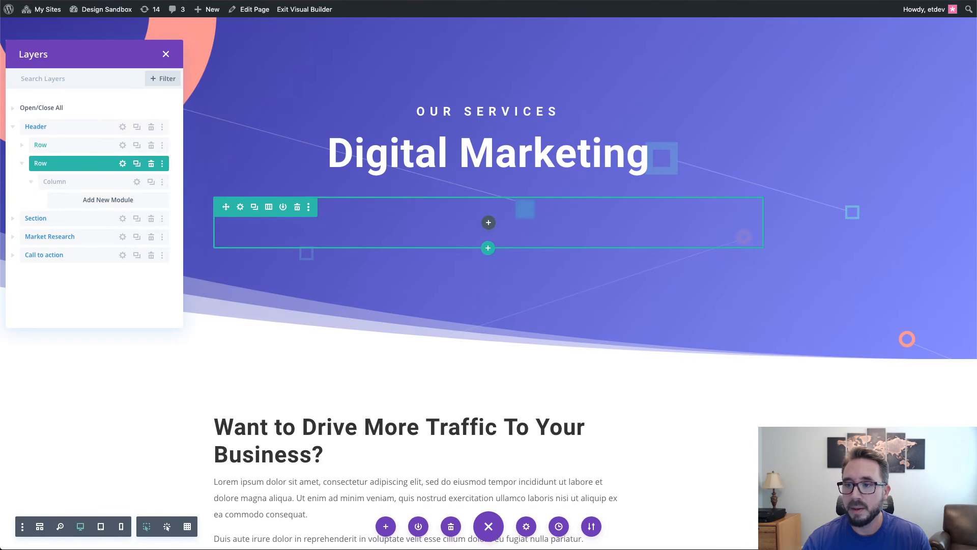
Search the modules for "video" and add a Video module to the new header row.
{"action": "left_click", "coordinate": [488, 223]}
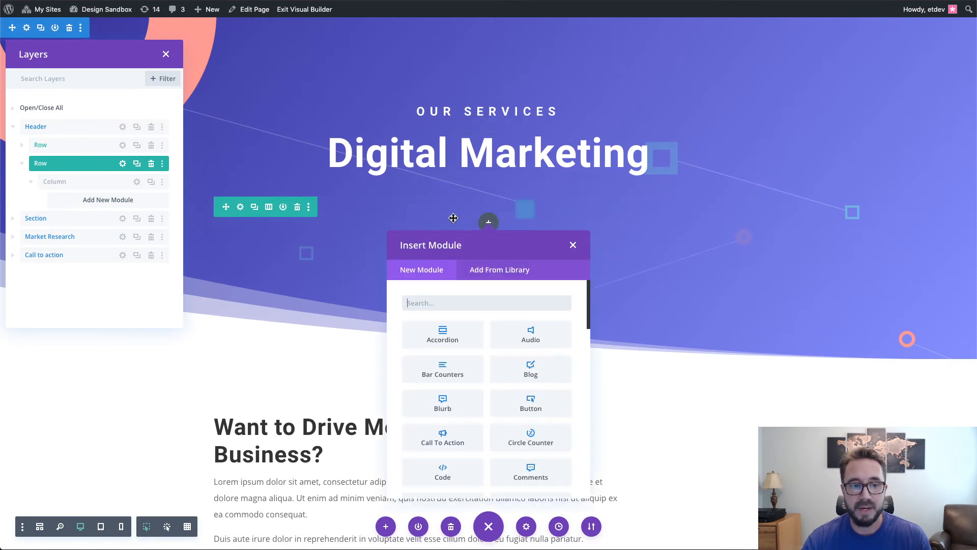
{"action": "left_click", "coordinate": [465, 303]}
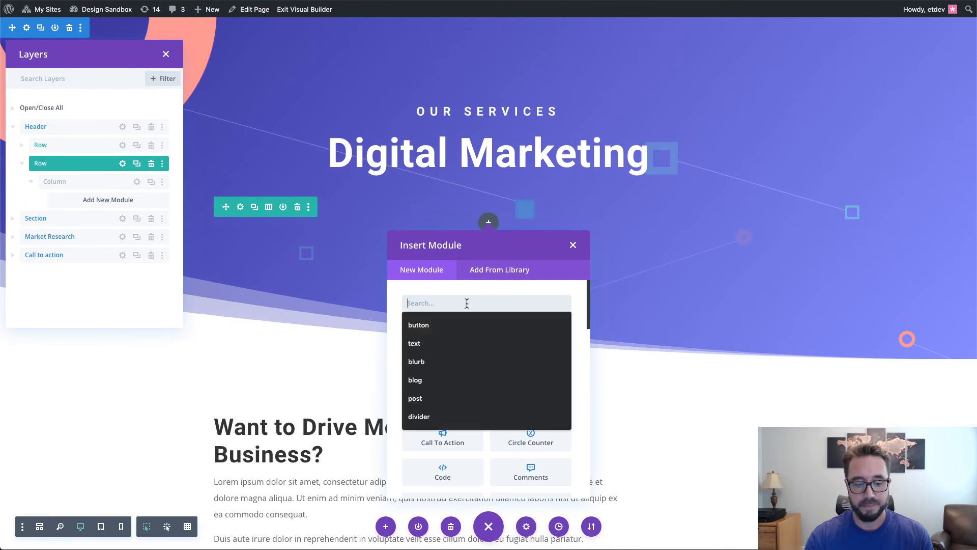
{"action": "type", "text": "video"}
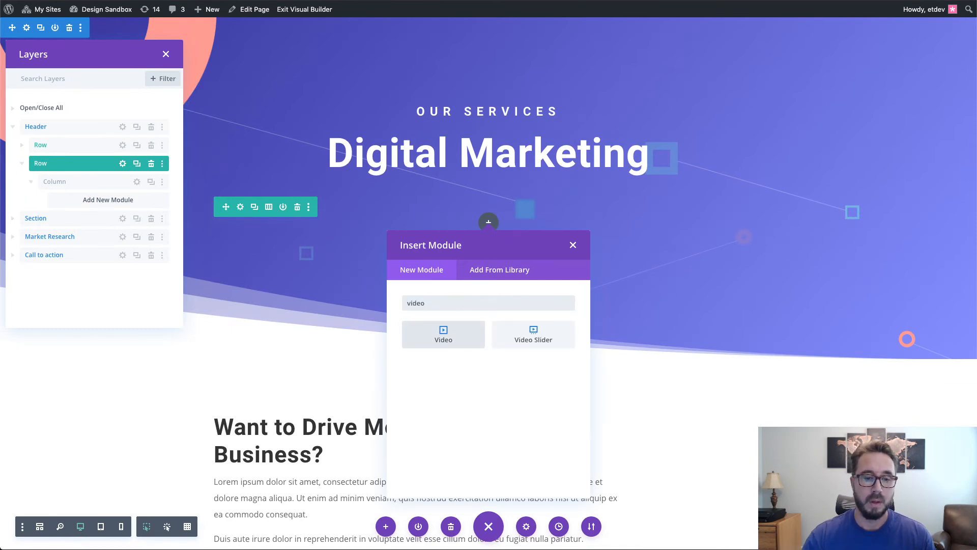
{"action": "left_click", "coordinate": [469, 337]}
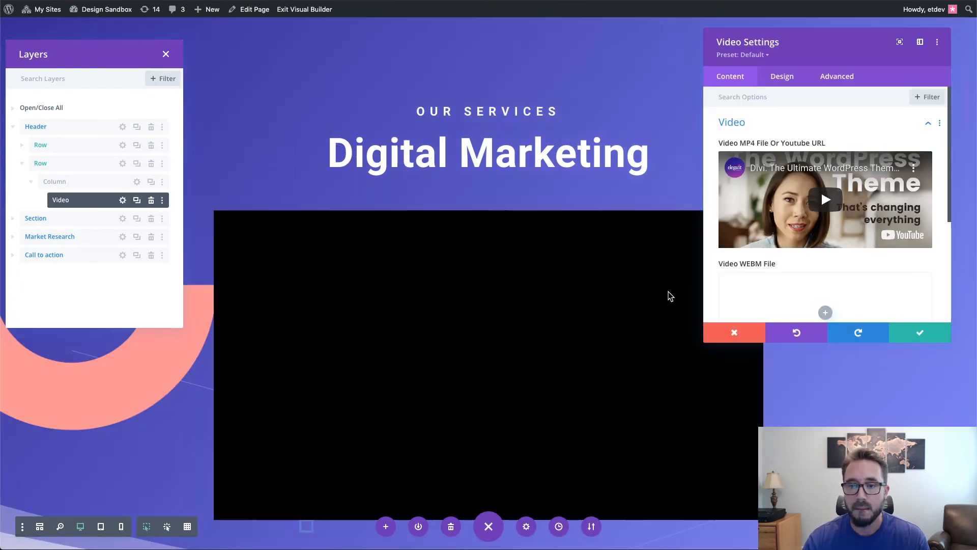
Remove the default YouTube video from the Video module's MP4 source.
{"action": "scroll", "coordinate": [676, 160], "scroll_direction": "down", "scroll_amount": 1}
{"action": "scroll", "coordinate": [676, 160], "scroll_direction": "down", "scroll_amount": 2}
{"action": "scroll", "coordinate": [676, 160], "scroll_direction": "up", "scroll_amount": 2}
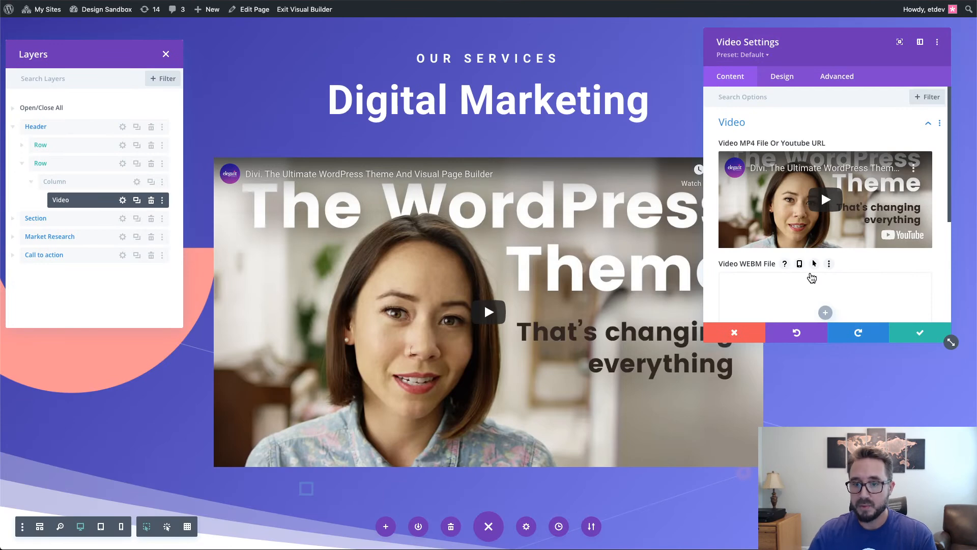
{"action": "mouse_move", "coordinate": [901, 185]}
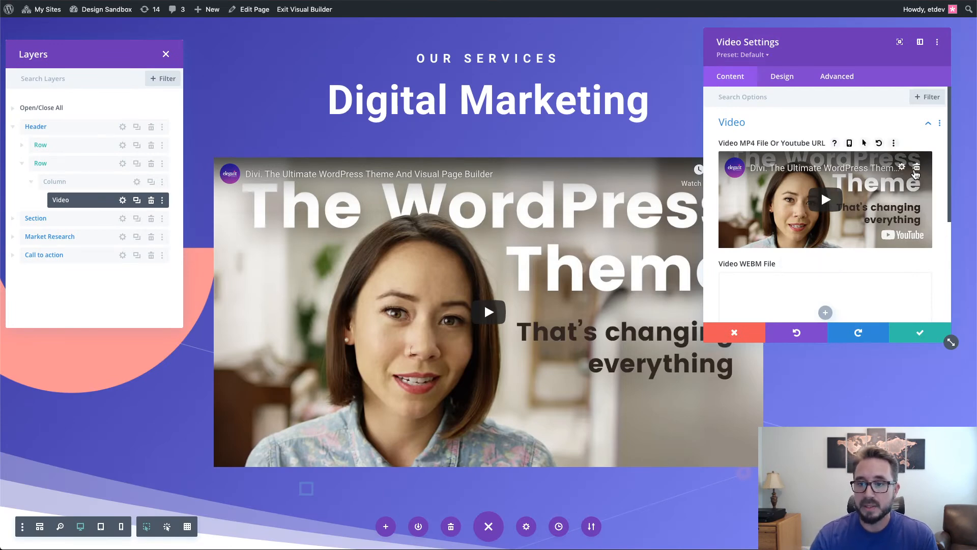
{"action": "left_click", "coordinate": [917, 169]}
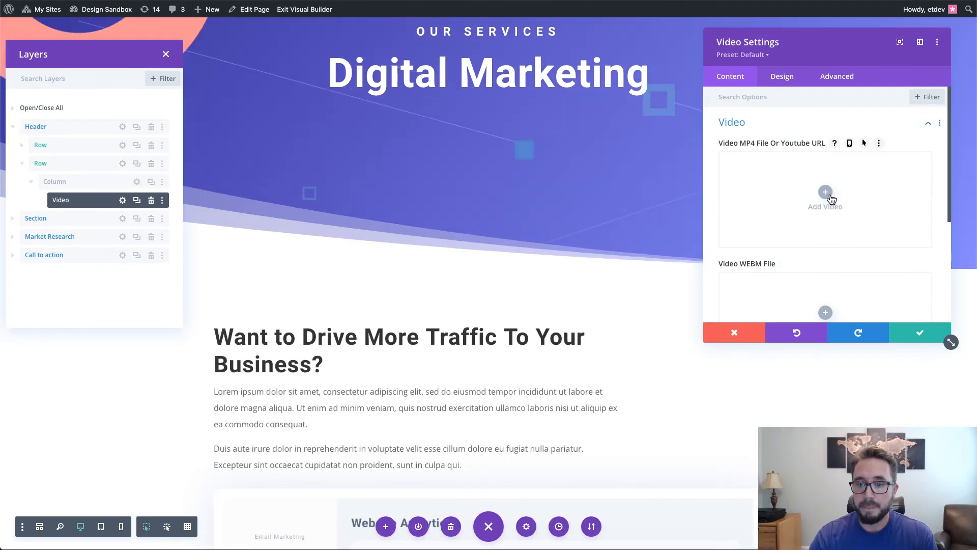
Set ex-5.mp4 from the media library as the Video module's MP4 file.
{"action": "scroll", "coordinate": [831, 198], "scroll_direction": "down", "scroll_amount": 1}
{"action": "scroll", "coordinate": [832, 199], "scroll_direction": "up", "scroll_amount": 1}
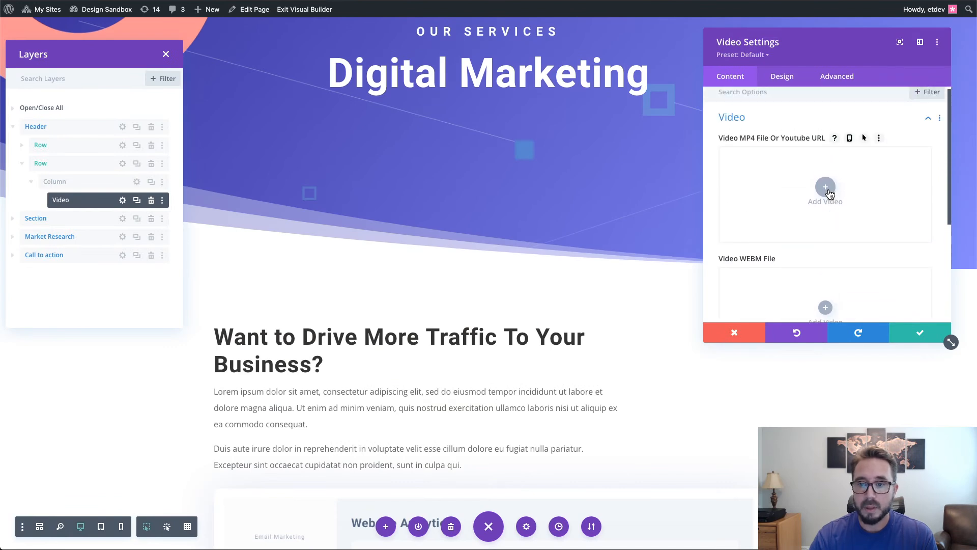
{"action": "left_click", "coordinate": [825, 187]}
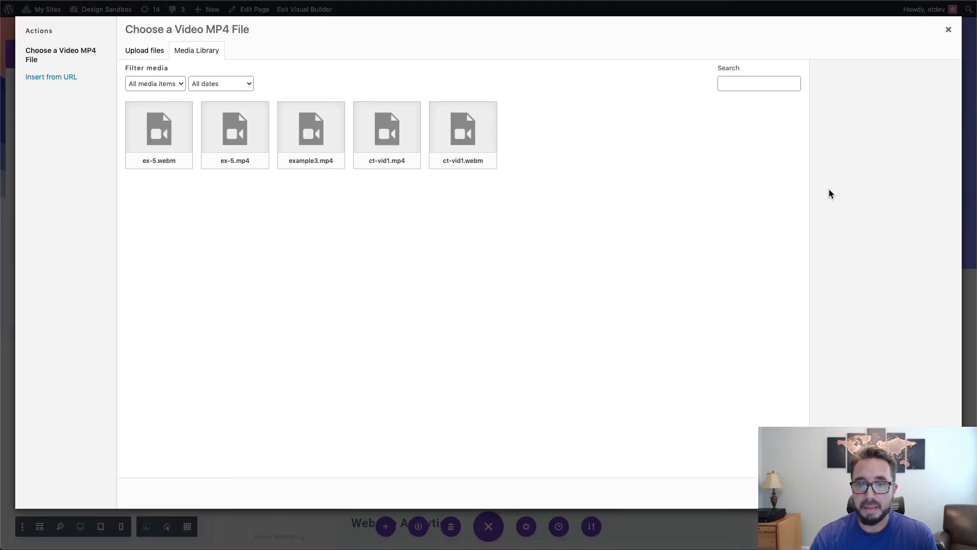
{"action": "left_click", "coordinate": [245, 133]}
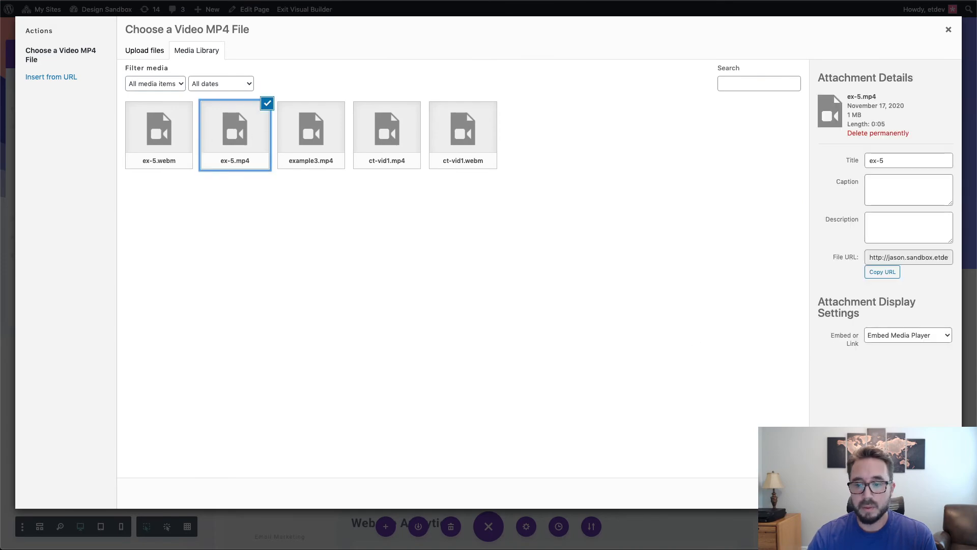
{"action": "left_click", "coordinate": [927, 493]}
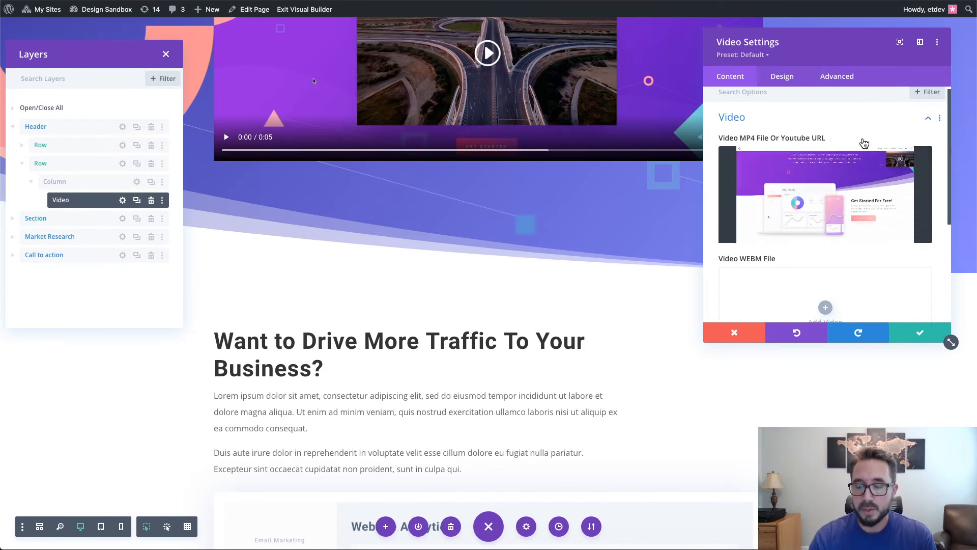
Add ex-5.webm from the media library as the Video module's WEBM file.
{"action": "scroll", "coordinate": [868, 214], "scroll_direction": "down", "scroll_amount": 2}
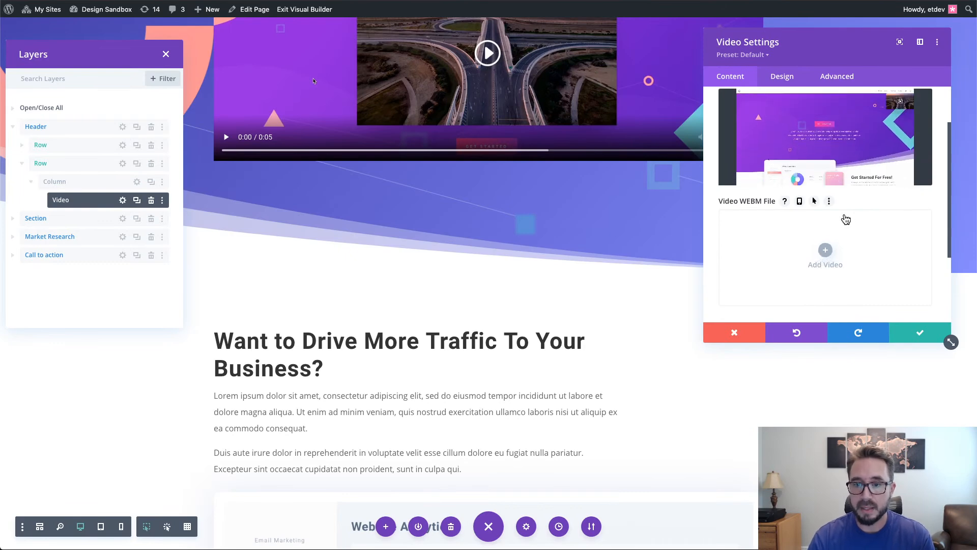
{"action": "scroll", "coordinate": [826, 257], "scroll_direction": "up", "scroll_amount": 2}
{"action": "scroll", "coordinate": [840, 219], "scroll_direction": "down", "scroll_amount": 2}
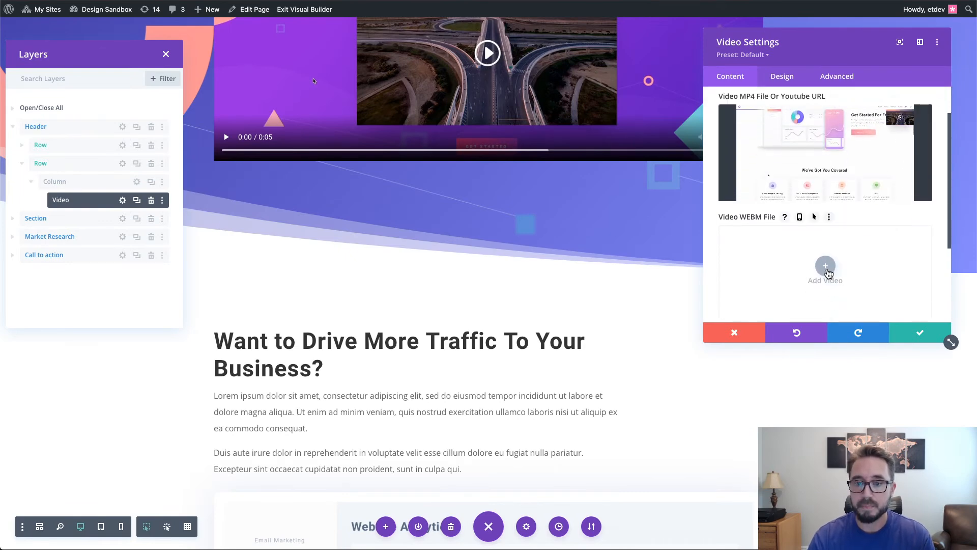
{"action": "left_click", "coordinate": [826, 267]}
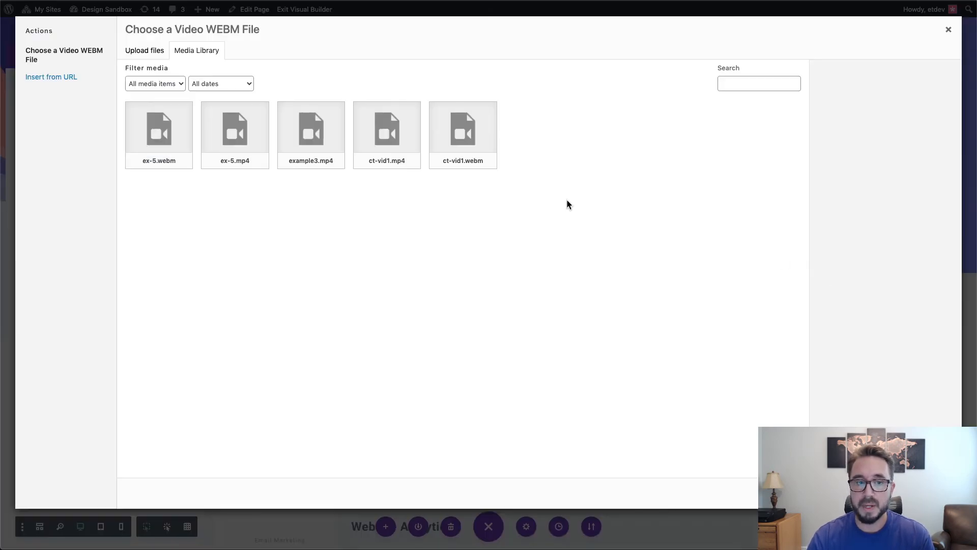
{"action": "left_click", "coordinate": [167, 131]}
{"action": "left_click", "coordinate": [925, 493]}
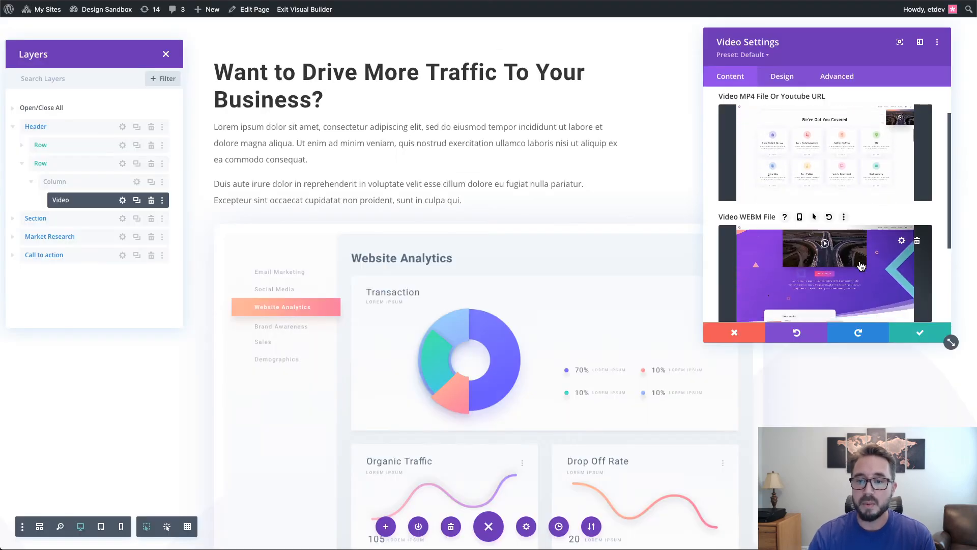
Review the MP4 and WEBM sources in the video's content settings.
{"action": "scroll", "coordinate": [861, 266], "scroll_direction": "up", "scroll_amount": 1}
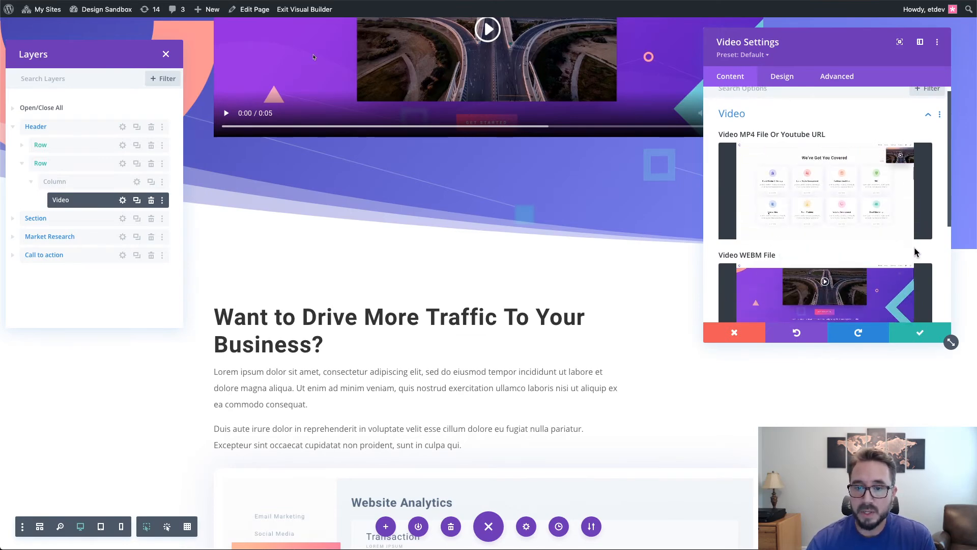
{"action": "scroll", "coordinate": [870, 243], "scroll_direction": "down", "scroll_amount": 3}
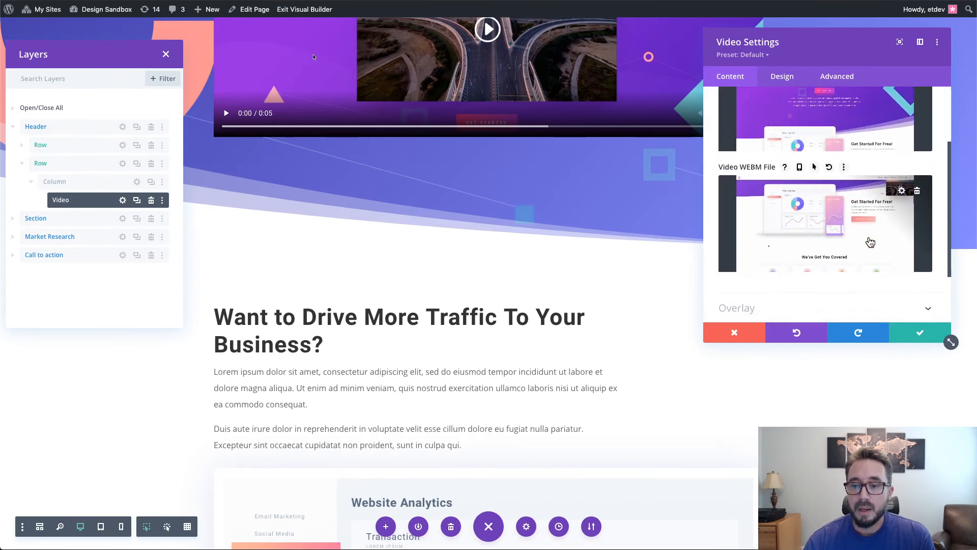
{"action": "scroll", "coordinate": [871, 243], "scroll_direction": "up", "scroll_amount": 3}
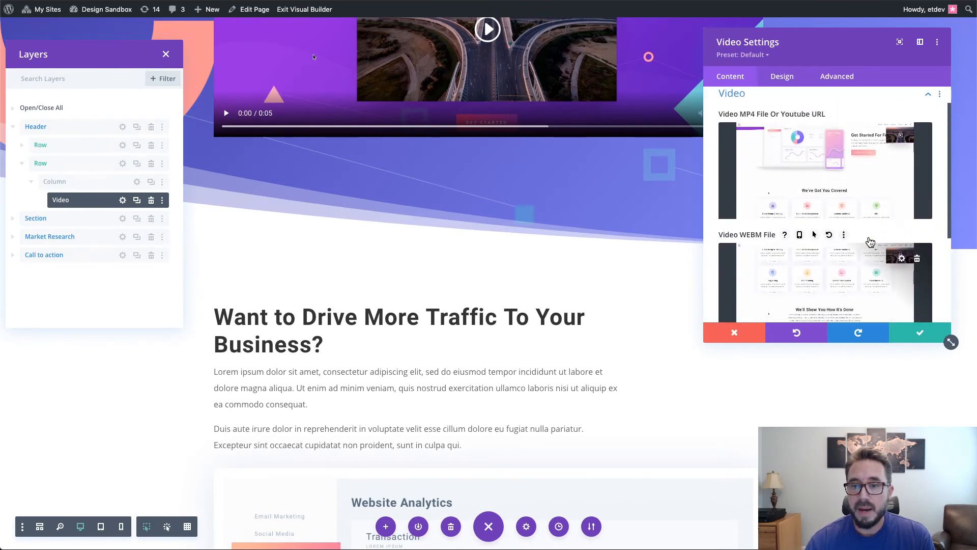
{"action": "scroll", "coordinate": [870, 242], "scroll_direction": "down", "scroll_amount": 1}
{"action": "scroll", "coordinate": [870, 241], "scroll_direction": "down", "scroll_amount": 3}
{"action": "scroll", "coordinate": [870, 242], "scroll_direction": "up", "scroll_amount": 4}
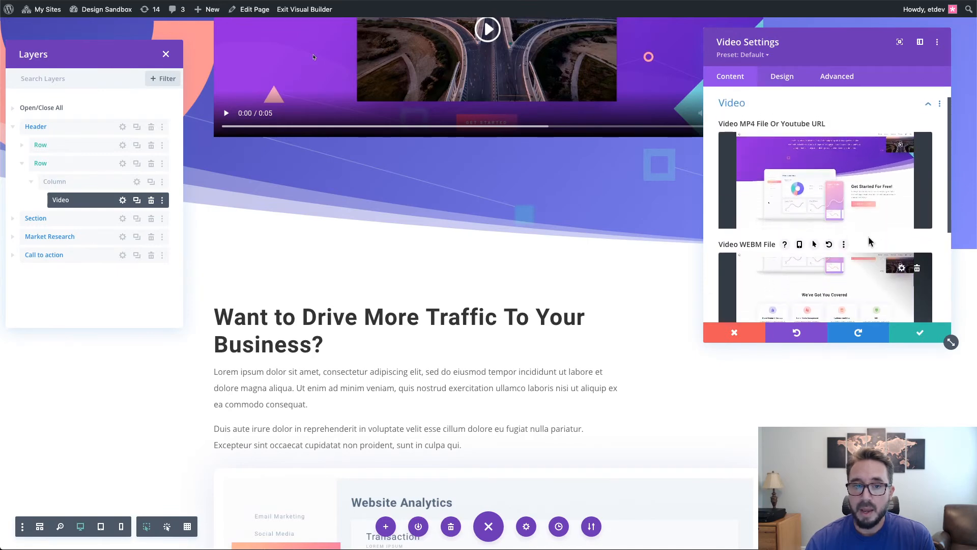
{"action": "scroll", "coordinate": [866, 243], "scroll_direction": "down", "scroll_amount": 5}
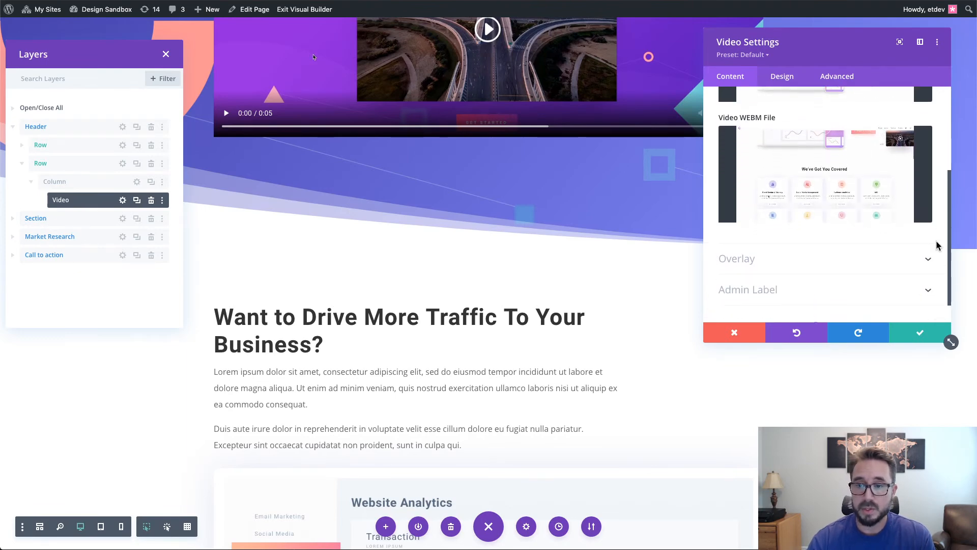
{"action": "scroll", "coordinate": [939, 246], "scroll_direction": "up", "scroll_amount": 2}
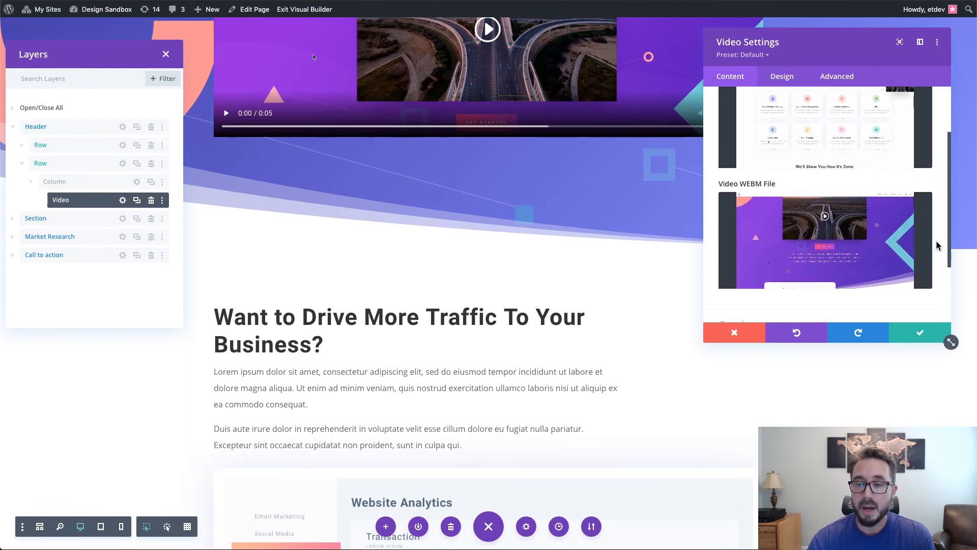
{"action": "scroll", "coordinate": [937, 241], "scroll_direction": "up", "scroll_amount": 1}
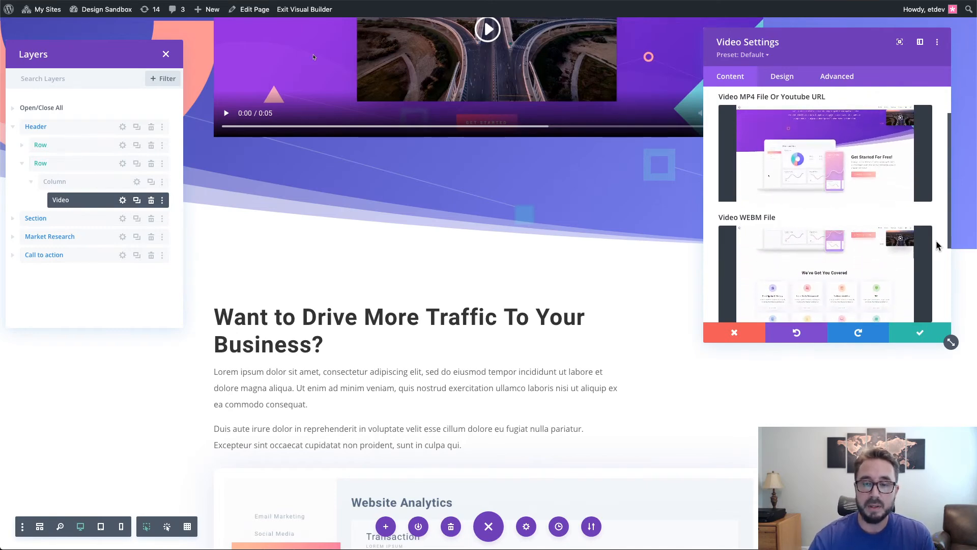
{"action": "scroll", "coordinate": [939, 245], "scroll_direction": "down", "scroll_amount": 2}
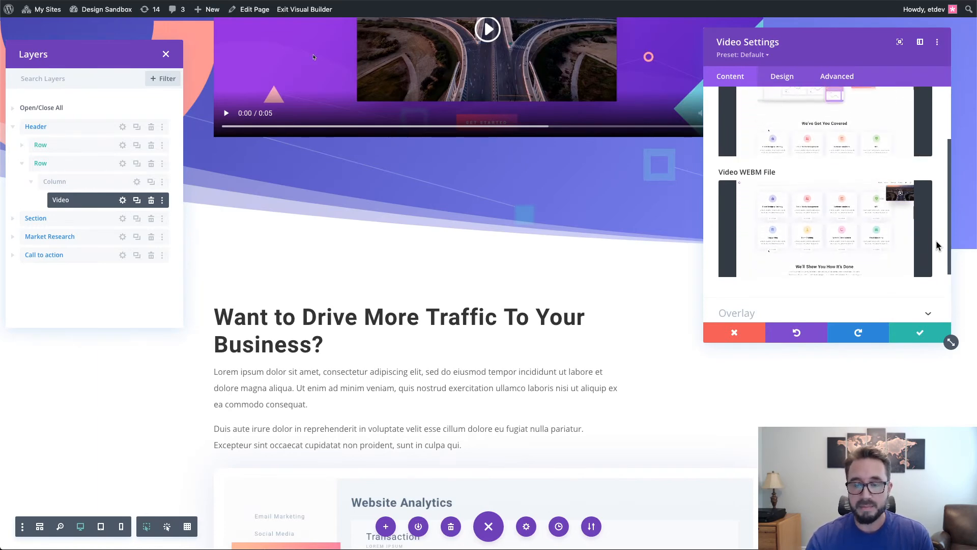
{"action": "scroll", "coordinate": [935, 240], "scroll_direction": "down", "scroll_amount": 3}
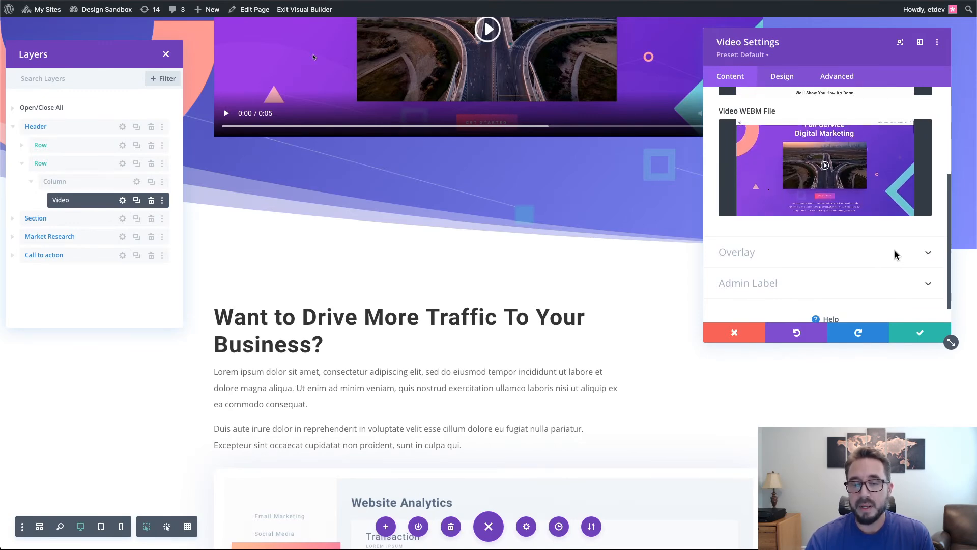
{"action": "scroll", "coordinate": [896, 255], "scroll_direction": "up", "scroll_amount": 2}
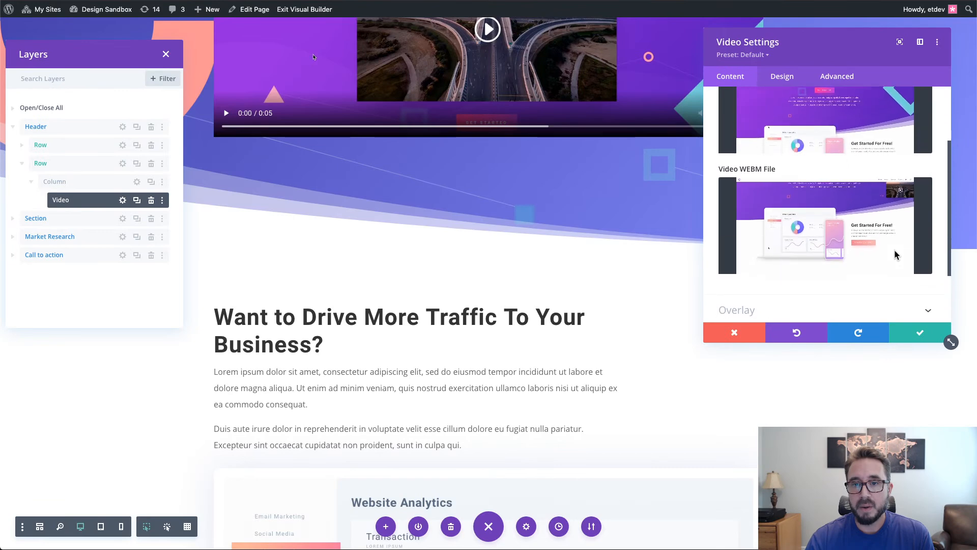
Open the overlay image options of the Video module.
{"action": "scroll", "coordinate": [896, 254], "scroll_direction": "down", "scroll_amount": 2}
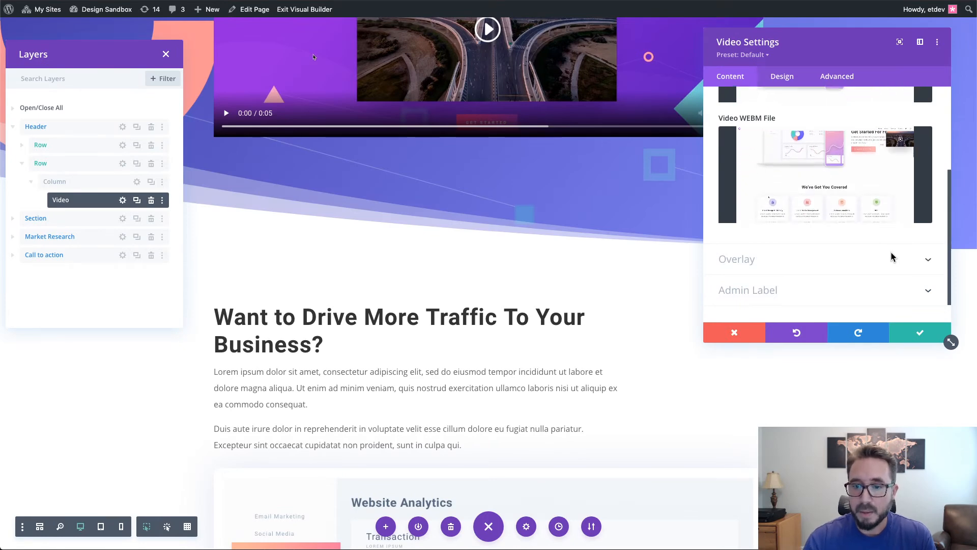
{"action": "left_click", "coordinate": [896, 259]}
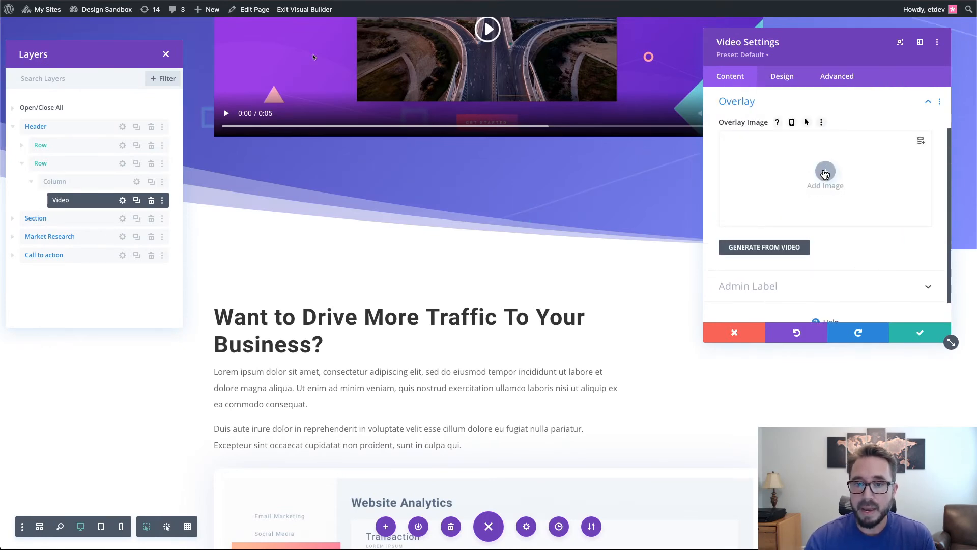
{"action": "scroll", "coordinate": [840, 179], "scroll_direction": "up", "scroll_amount": 1}
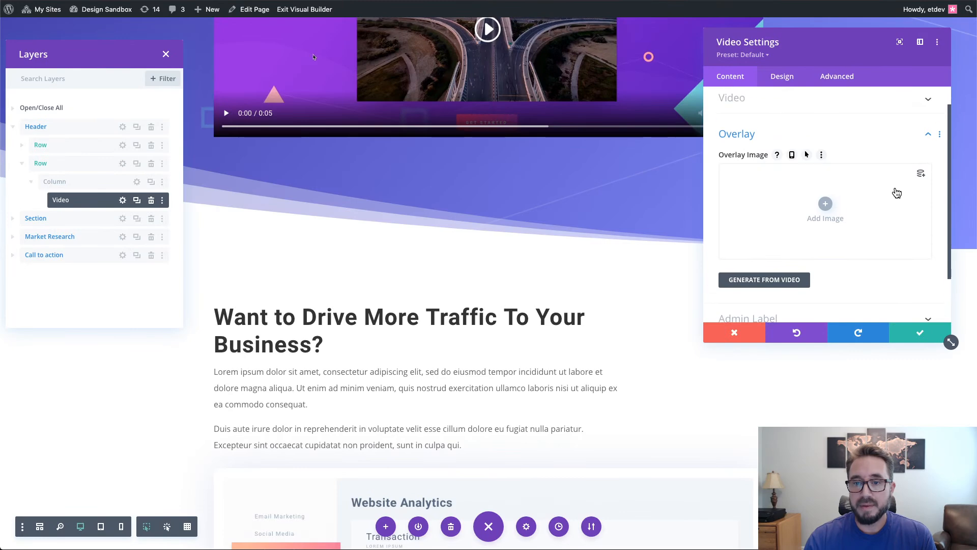
{"action": "left_click", "coordinate": [826, 205]}
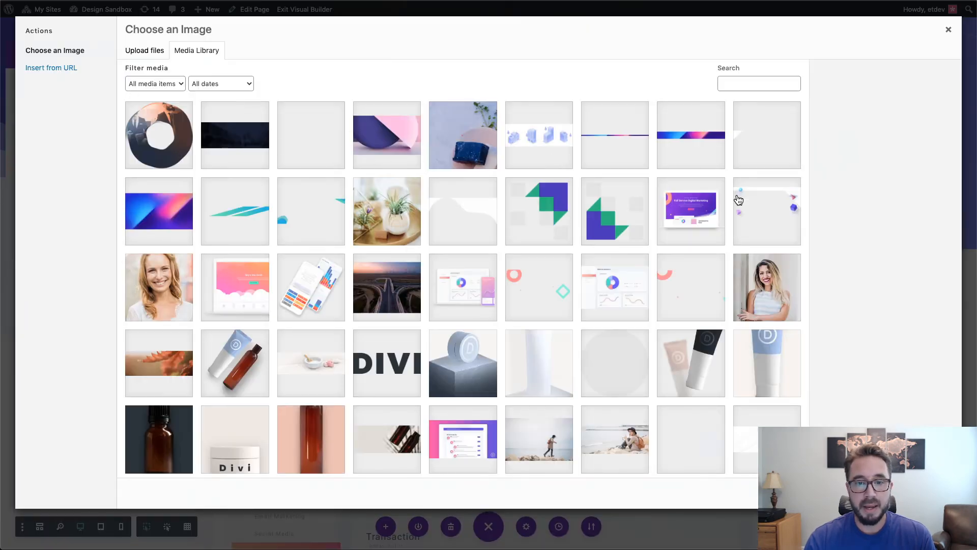
{"action": "scroll", "coordinate": [731, 201], "scroll_direction": "down", "scroll_amount": 5}
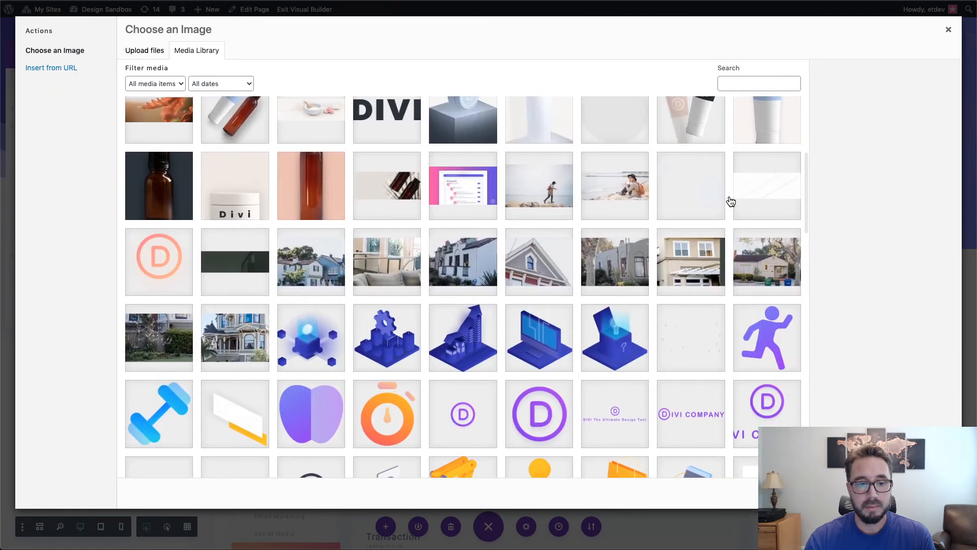
{"action": "scroll", "coordinate": [731, 202], "scroll_direction": "down", "scroll_amount": 2}
{"action": "scroll", "coordinate": [728, 201], "scroll_direction": "up", "scroll_amount": 7}
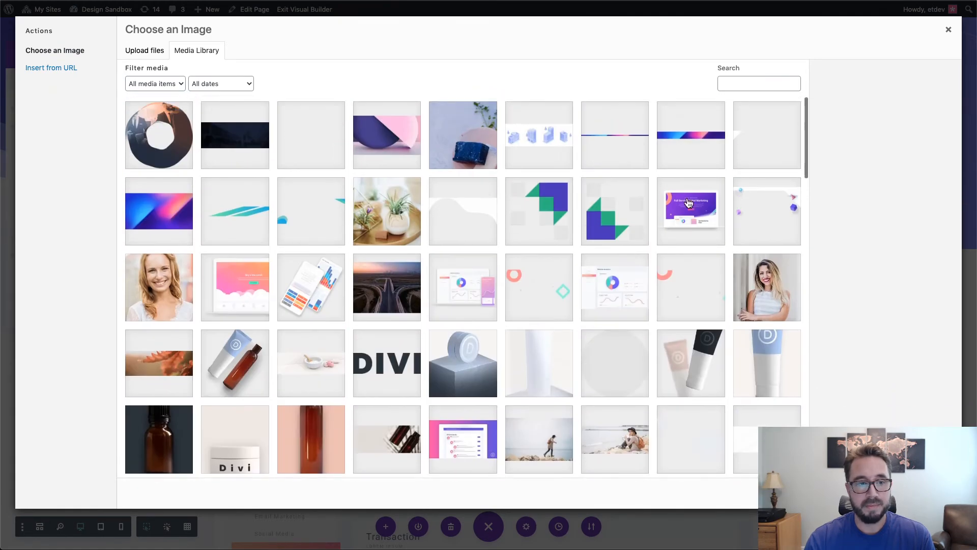
{"action": "scroll", "coordinate": [737, 191], "scroll_direction": "down", "scroll_amount": 5}
{"action": "scroll", "coordinate": [738, 191], "scroll_direction": "down", "scroll_amount": 10}
{"action": "scroll", "coordinate": [738, 191], "scroll_direction": "down", "scroll_amount": 10}
{"action": "scroll", "coordinate": [738, 190], "scroll_direction": "up", "scroll_amount": 15}
{"action": "scroll", "coordinate": [738, 191], "scroll_direction": "up", "scroll_amount": 3}
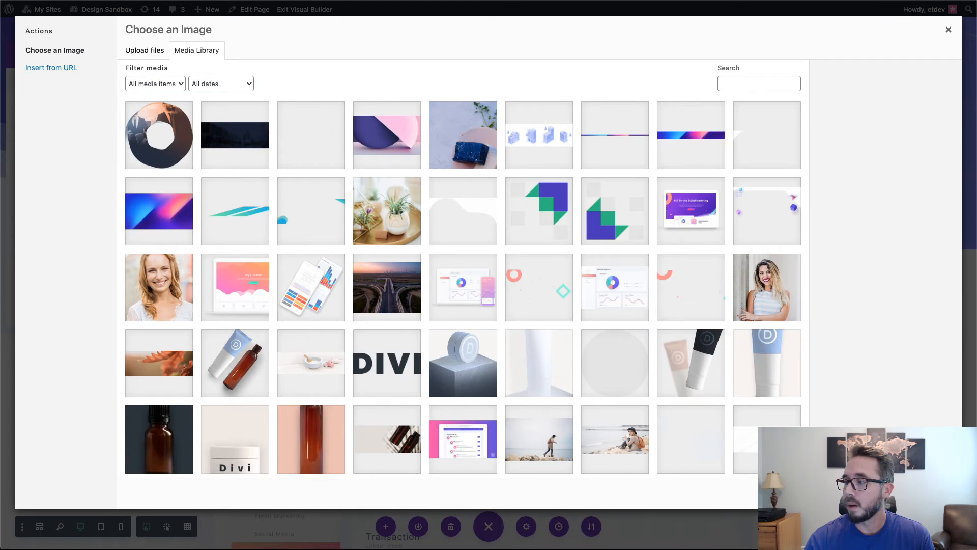
{"action": "left_click", "coordinate": [948, 29]}
Paste the copied highway interchange picture as the video's overlay image and check it on the page.
{"action": "right_click", "coordinate": [825, 204]}
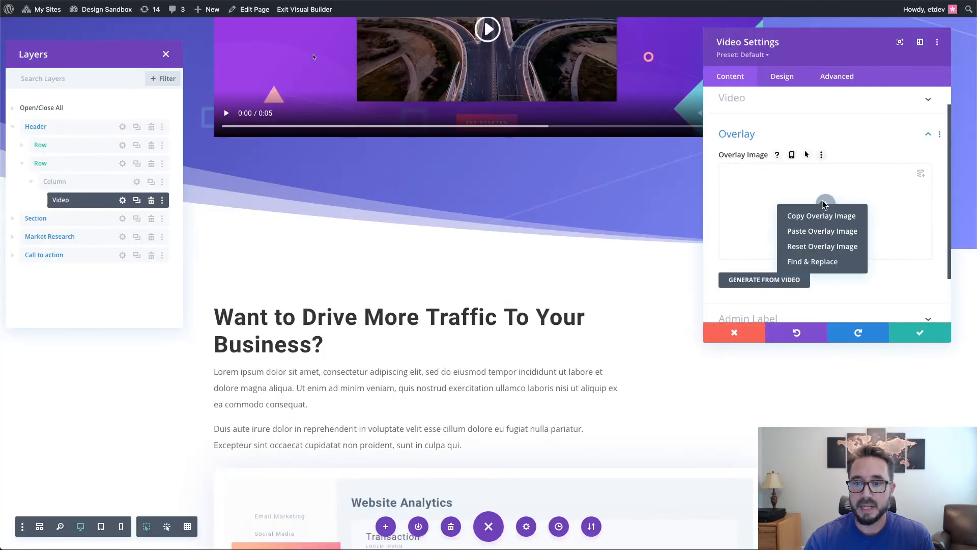
{"action": "left_click", "coordinate": [816, 232]}
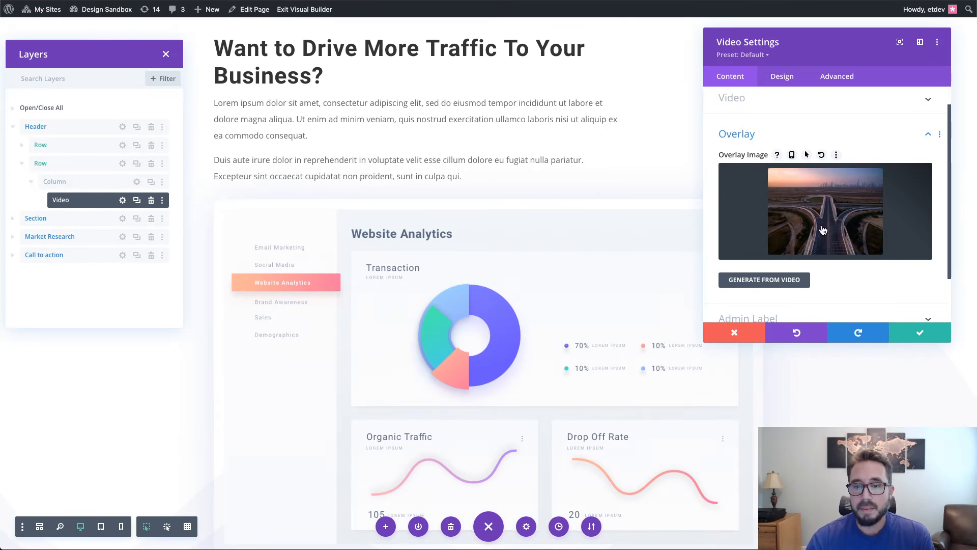
{"action": "scroll", "coordinate": [617, 183], "scroll_direction": "up", "scroll_amount": 10}
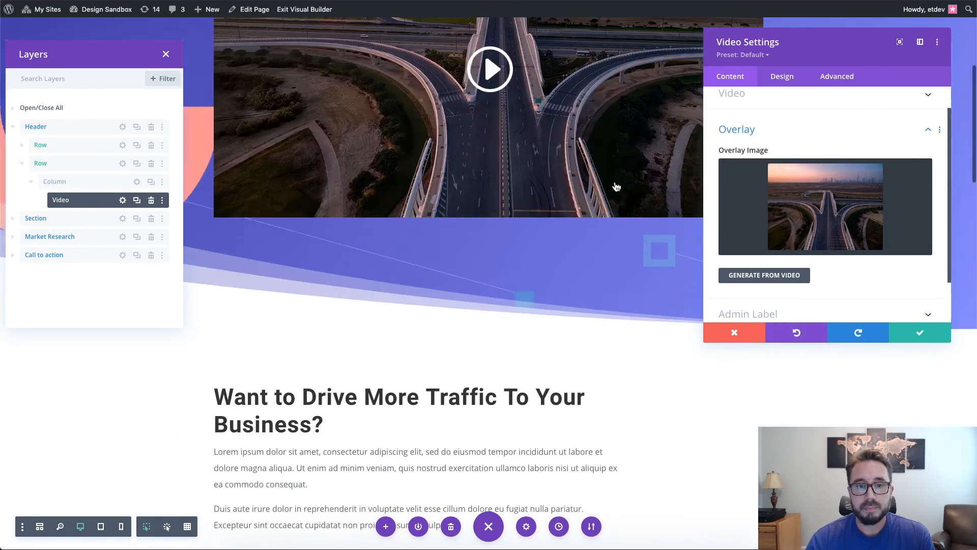
{"action": "scroll", "coordinate": [616, 183], "scroll_direction": "up", "scroll_amount": 2}
{"action": "scroll", "coordinate": [618, 187], "scroll_direction": "down", "scroll_amount": 4}
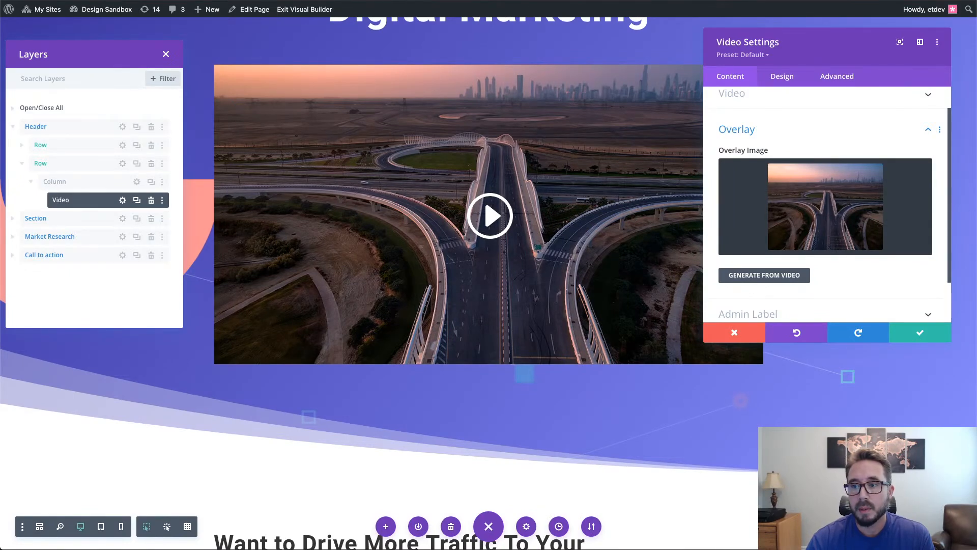
Set the video's maximum width to 900px in its sizing options.
{"action": "left_click", "coordinate": [783, 77]}
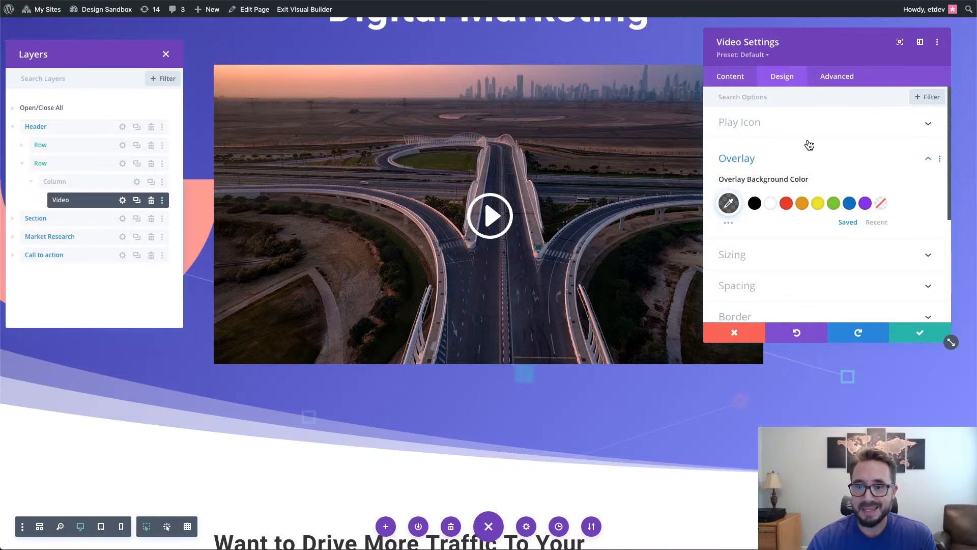
{"action": "left_click", "coordinate": [807, 160]}
{"action": "scroll", "coordinate": [805, 158], "scroll_direction": "down", "scroll_amount": 1}
{"action": "left_click", "coordinate": [805, 157]}
{"action": "scroll", "coordinate": [825, 160], "scroll_direction": "down", "scroll_amount": 1}
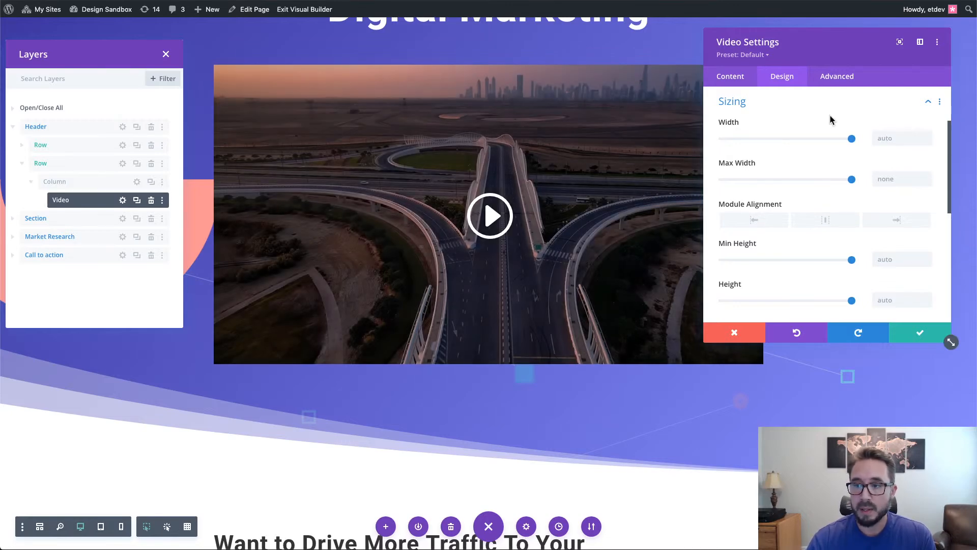
{"action": "left_click", "coordinate": [886, 178]}
{"action": "type", "text": "900"}
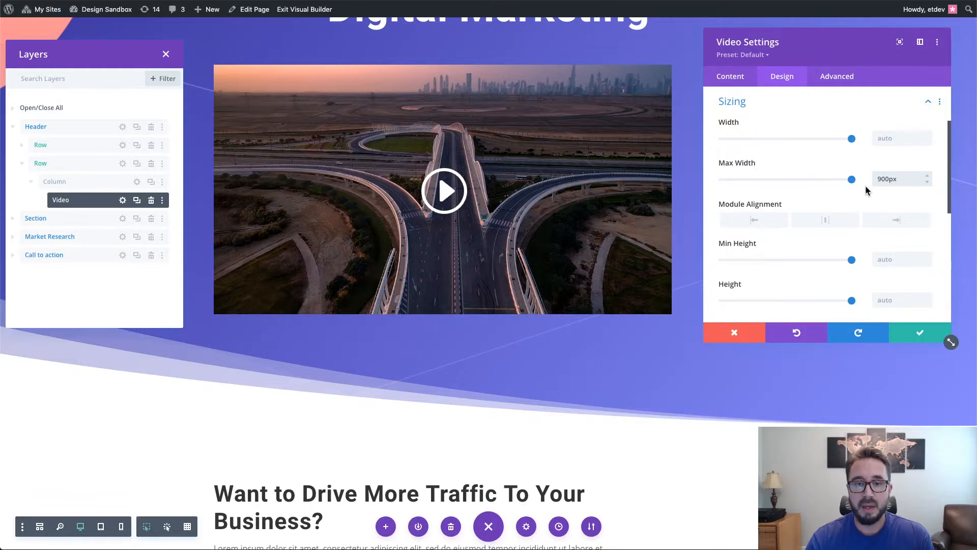
Set the Video module's alignment to centered in its sizing options.
{"action": "scroll", "coordinate": [701, 172], "scroll_direction": "up", "scroll_amount": 3}
{"action": "scroll", "coordinate": [696, 172], "scroll_direction": "down", "scroll_amount": 3}
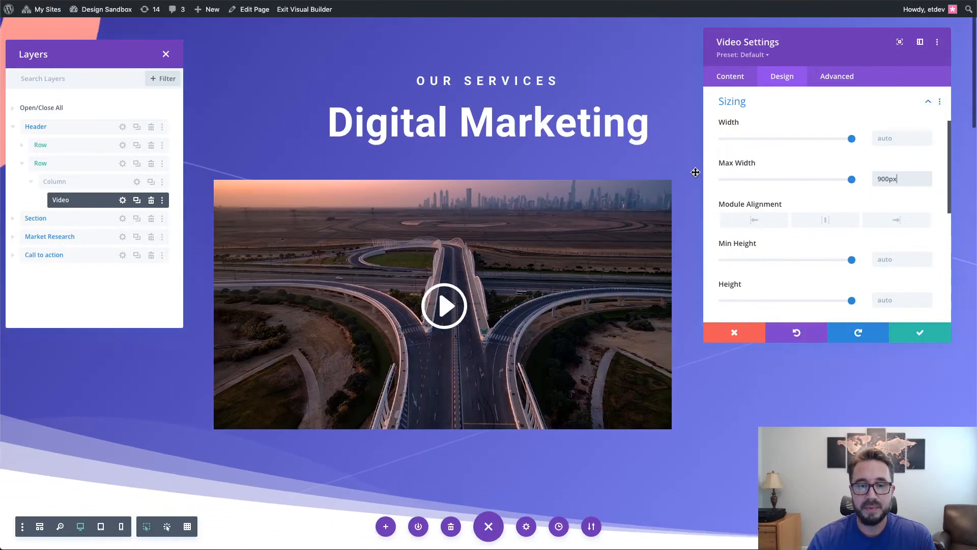
{"action": "scroll", "coordinate": [696, 173], "scroll_direction": "up", "scroll_amount": 3}
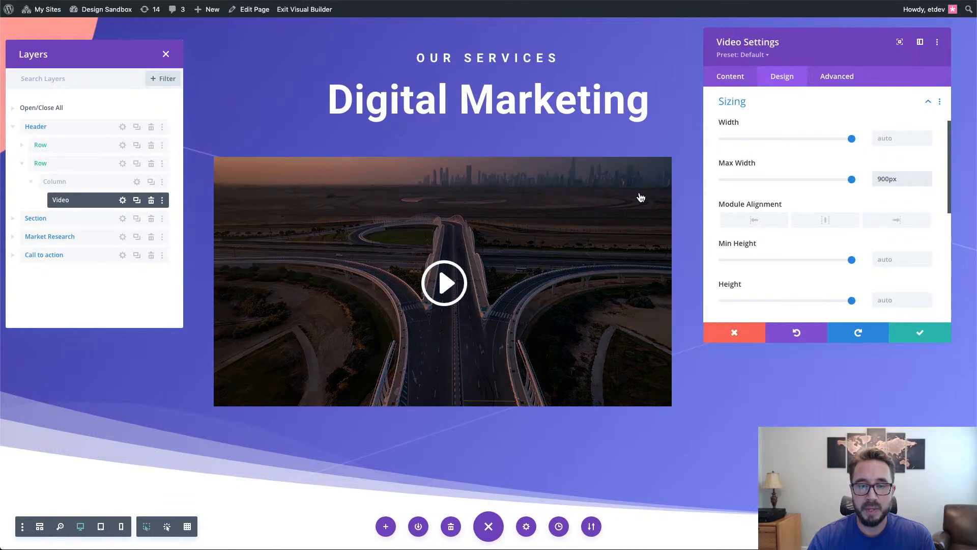
{"action": "scroll", "coordinate": [652, 214], "scroll_direction": "up", "scroll_amount": 1}
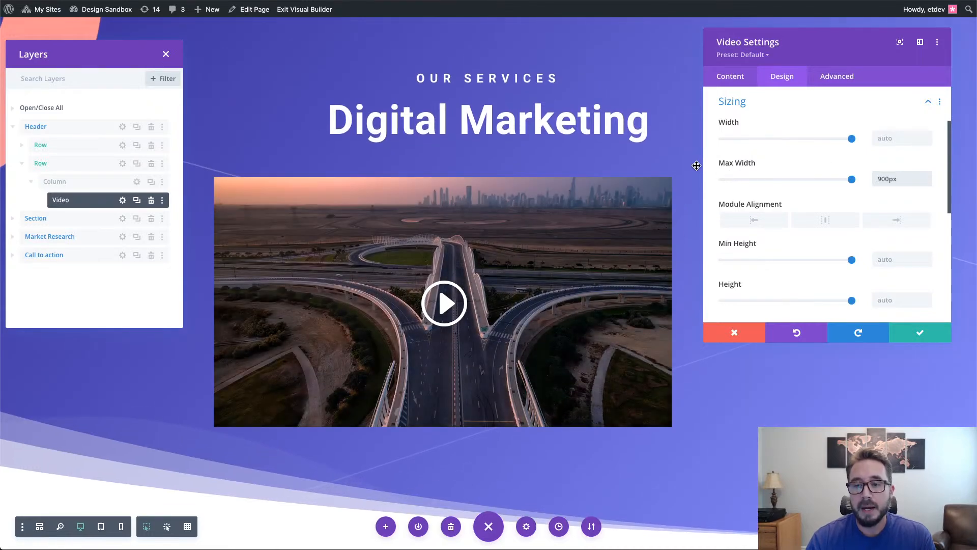
{"action": "scroll", "coordinate": [700, 165], "scroll_direction": "down", "scroll_amount": 1}
{"action": "scroll", "coordinate": [713, 164], "scroll_direction": "down", "scroll_amount": 2}
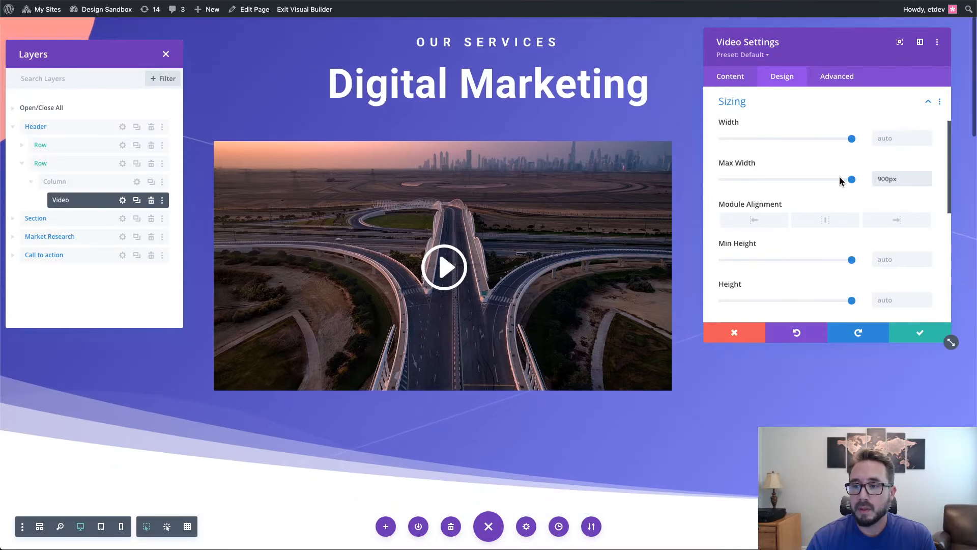
{"action": "scroll", "coordinate": [852, 184], "scroll_direction": "down", "scroll_amount": 1}
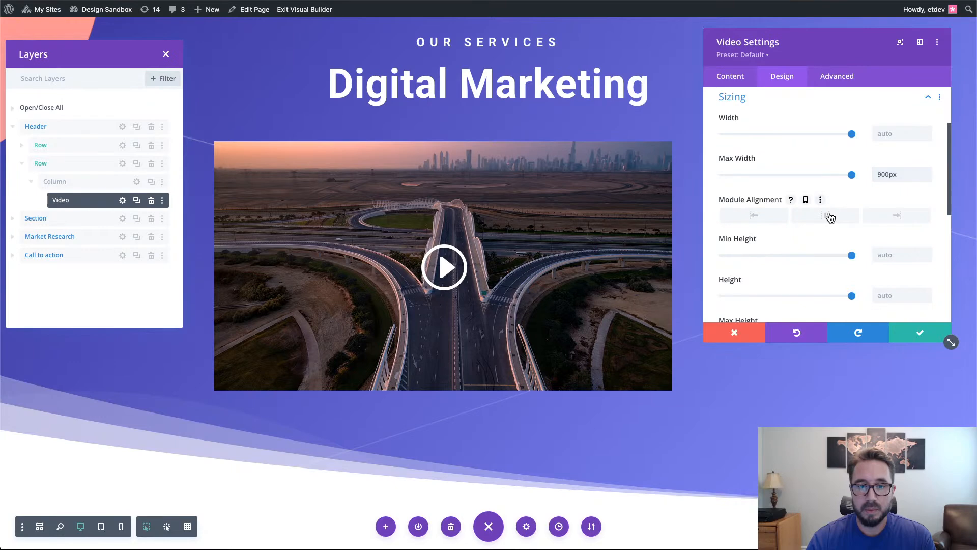
{"action": "left_click", "coordinate": [827, 216]}
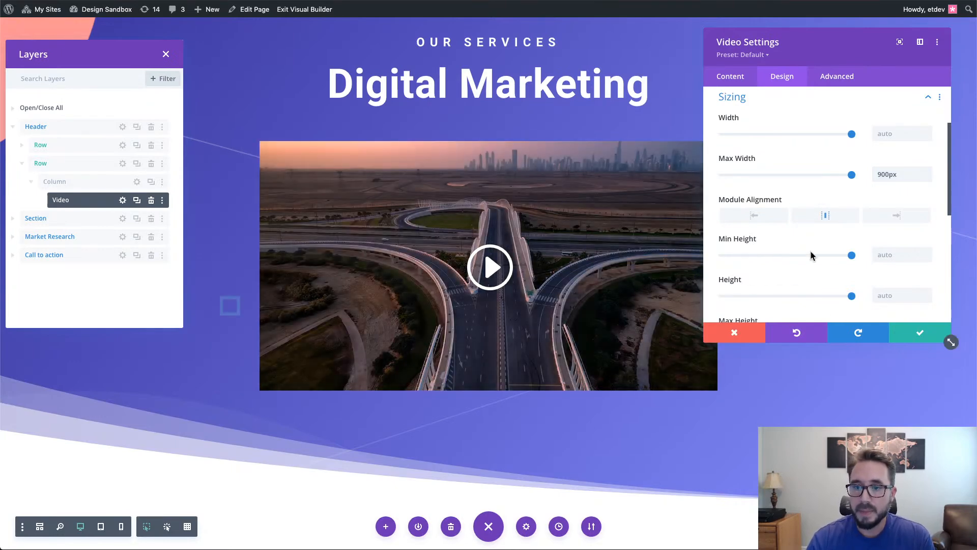
Shrink the Video Settings window and move it clear of the video.
{"action": "mouse_move", "coordinate": [864, 40]}
{"action": "left_mouse_down"}
{"action": "mouse_move", "coordinate": [892, 39]}
{"action": "mouse_move", "coordinate": [877, 38]}
{"action": "left_mouse_up"}
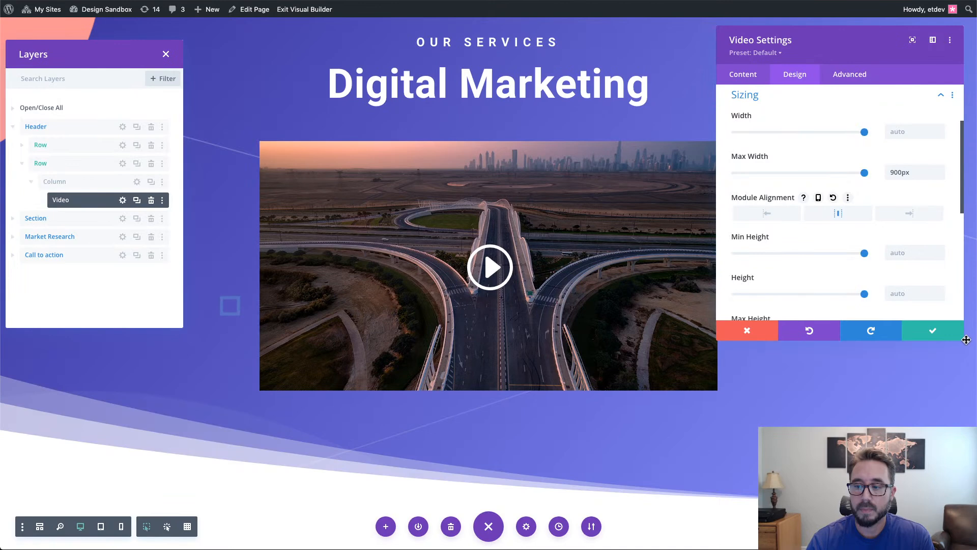
{"action": "left_click_drag", "start_coordinate": [963, 342], "coordinate": [919, 303]}
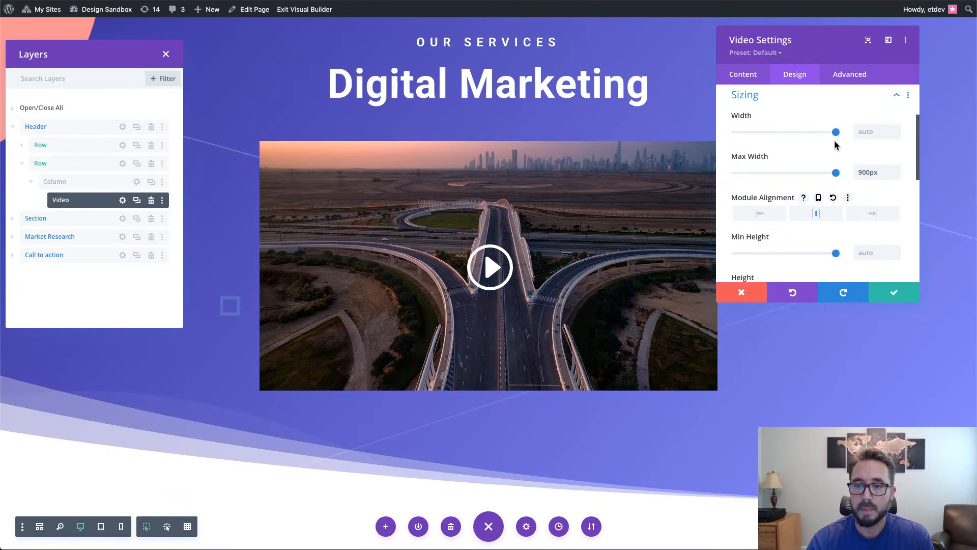
{"action": "left_click_drag", "start_coordinate": [829, 50], "coordinate": [868, 49]}
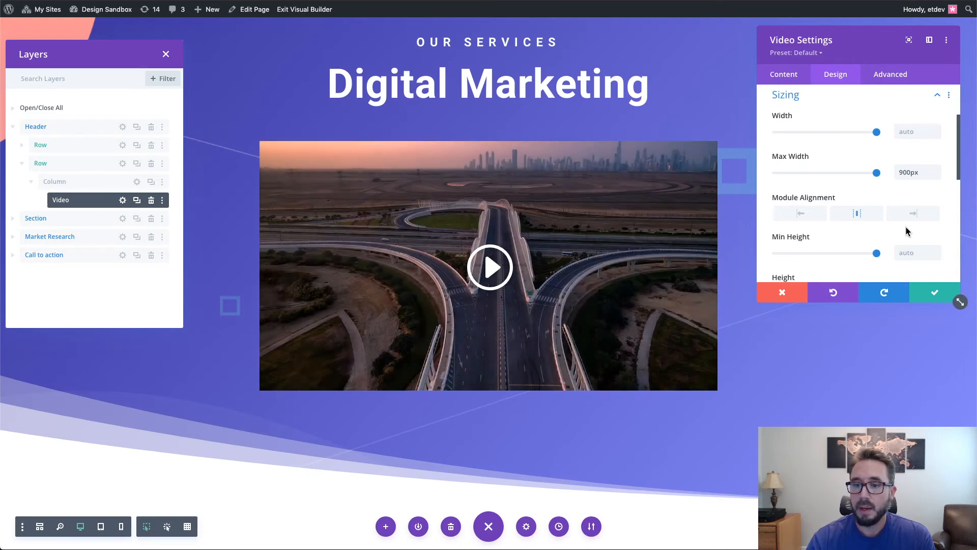
Round all four corners of the video by 8px in its border options.
{"action": "scroll", "coordinate": [907, 228], "scroll_direction": "down", "scroll_amount": 5}
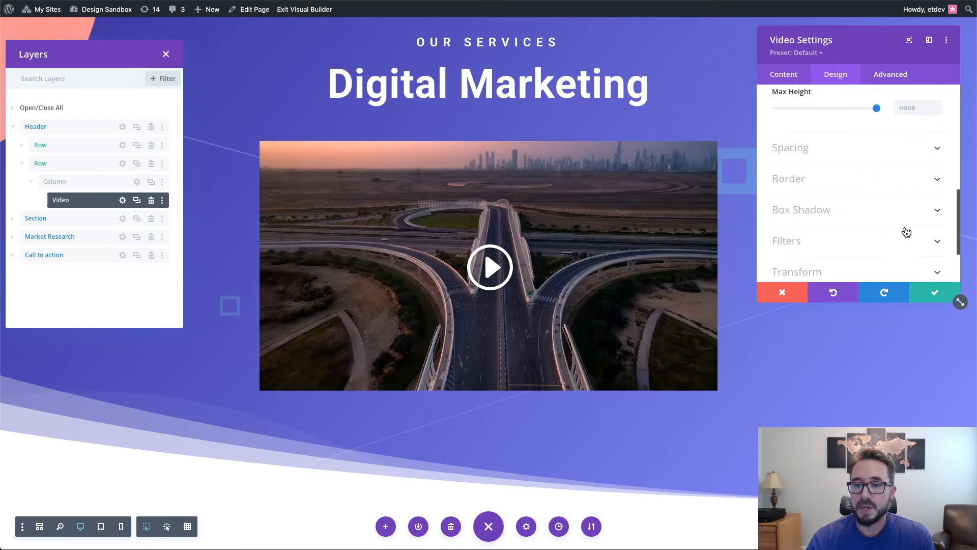
{"action": "left_click", "coordinate": [827, 174]}
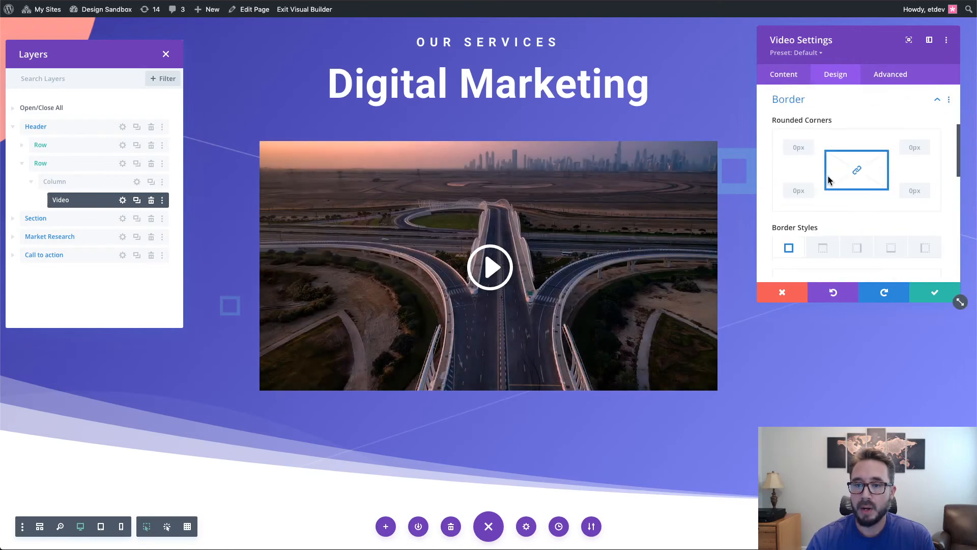
{"action": "left_click", "coordinate": [810, 146], "text": "shift"}
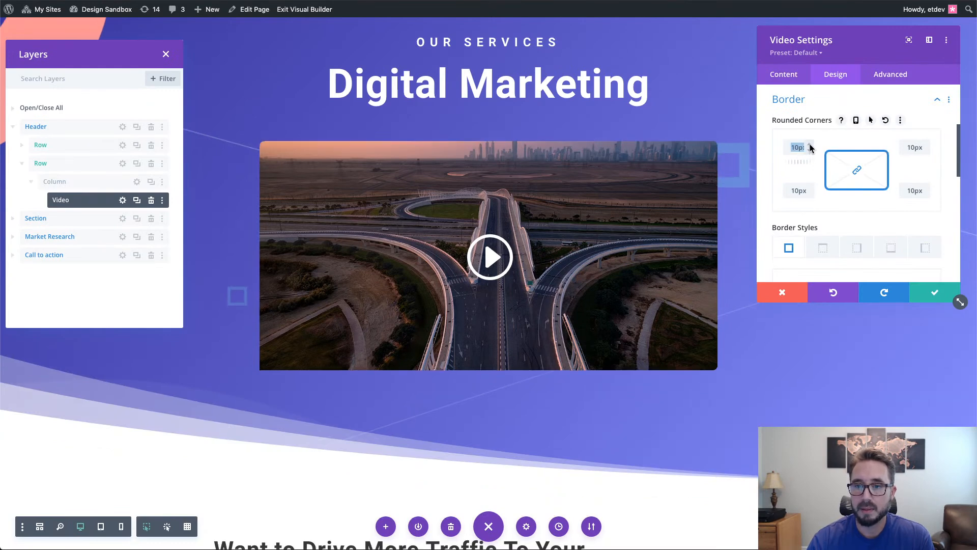
{"action": "left_click", "coordinate": [810, 148]}
{"action": "left_click", "coordinate": [810, 149]}
{"action": "left_click", "coordinate": [810, 149]}
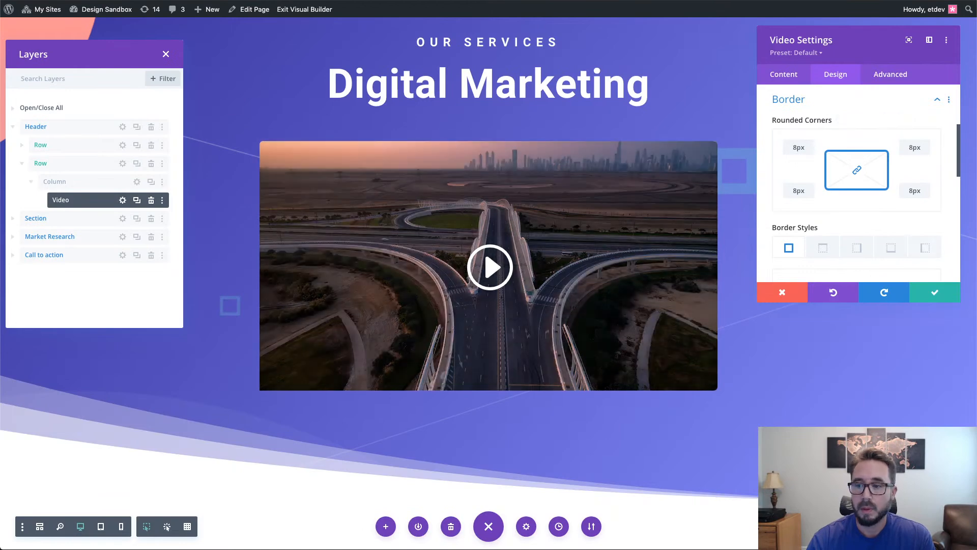
Apply the box shadow preset that falls below the element to the video and save the module's settings.
{"action": "scroll", "coordinate": [896, 255], "scroll_direction": "down", "scroll_amount": 5}
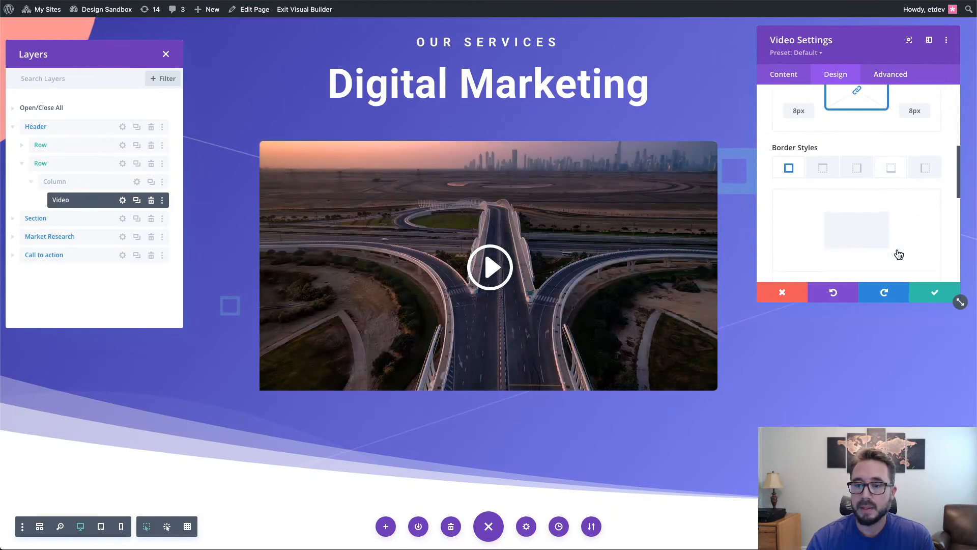
{"action": "left_click", "coordinate": [879, 181]}
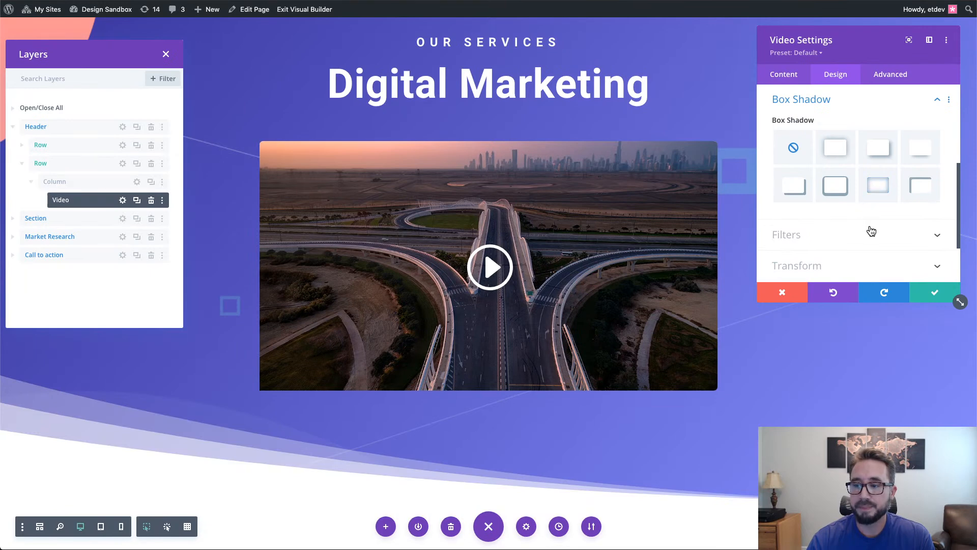
{"action": "left_click", "coordinate": [921, 150]}
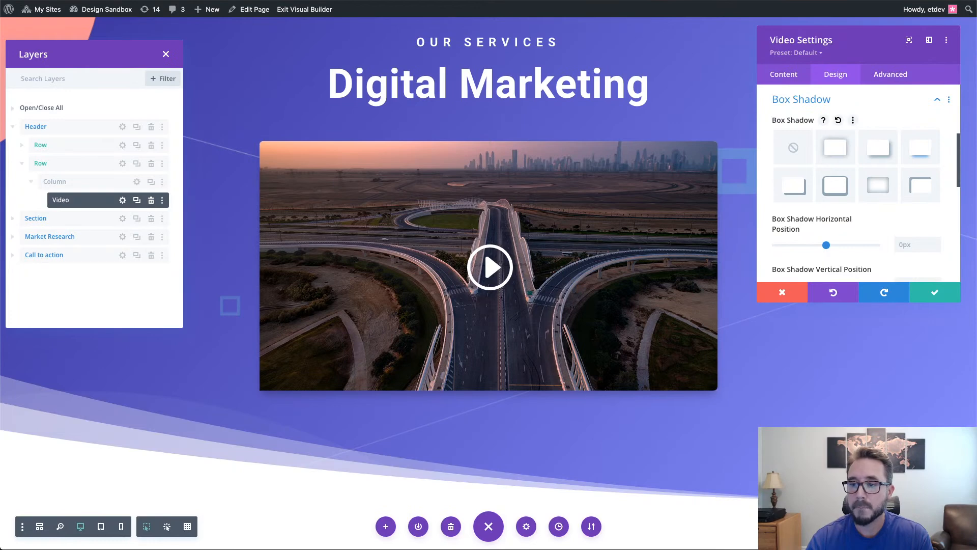
{"action": "left_click", "coordinate": [935, 295]}
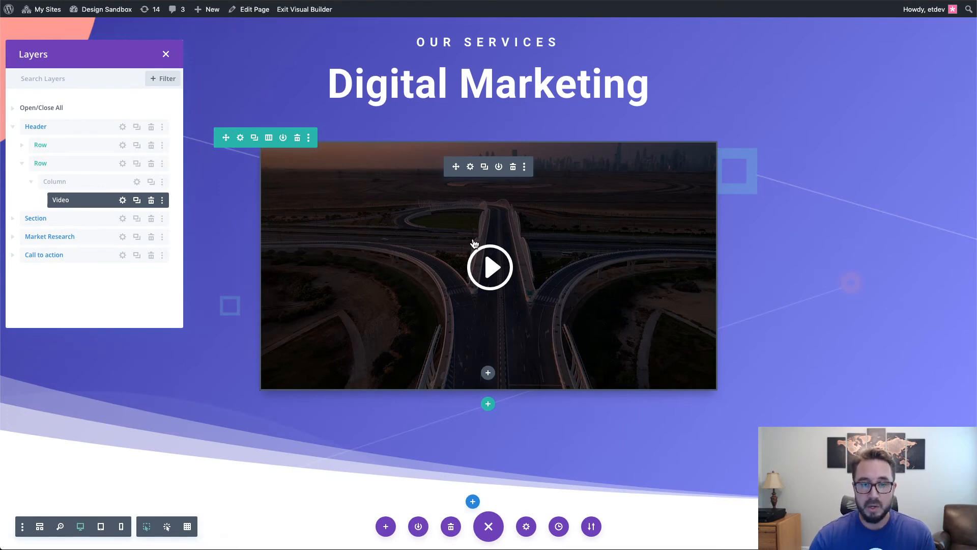
Give the column containing the video the CSS class et-sticky-video.
{"action": "left_click", "coordinate": [240, 138]}
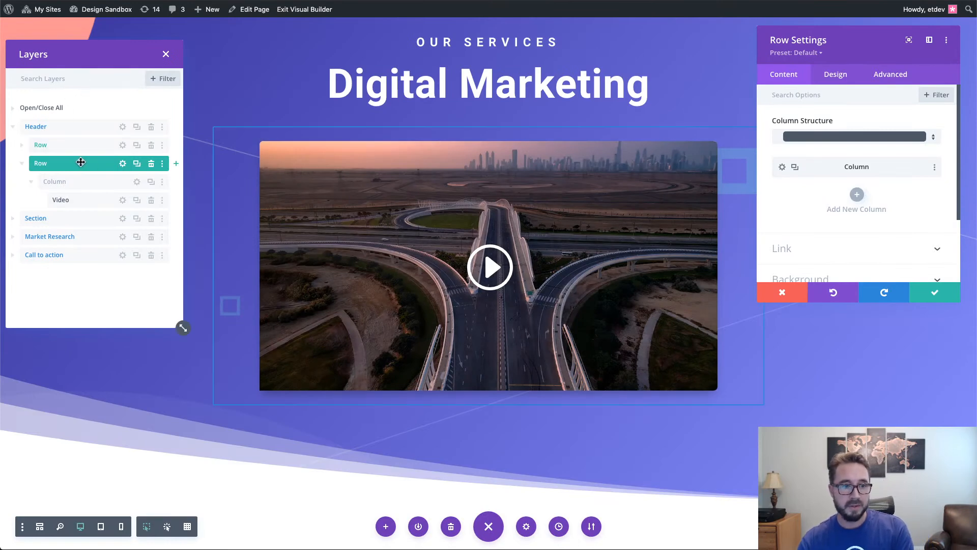
{"action": "left_click", "coordinate": [137, 183]}
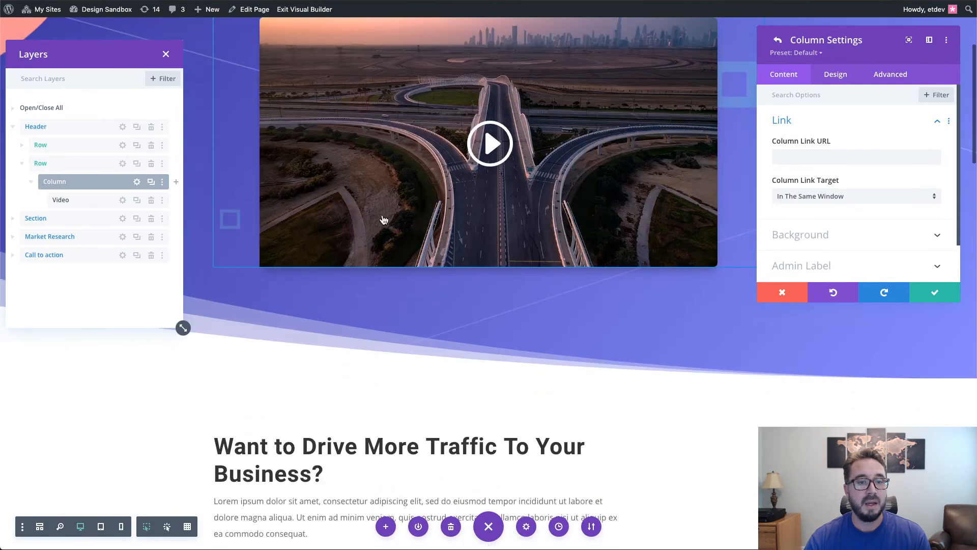
{"action": "scroll", "coordinate": [409, 224], "scroll_direction": "up", "scroll_amount": 2}
{"action": "scroll", "coordinate": [408, 223], "scroll_direction": "down", "scroll_amount": 1}
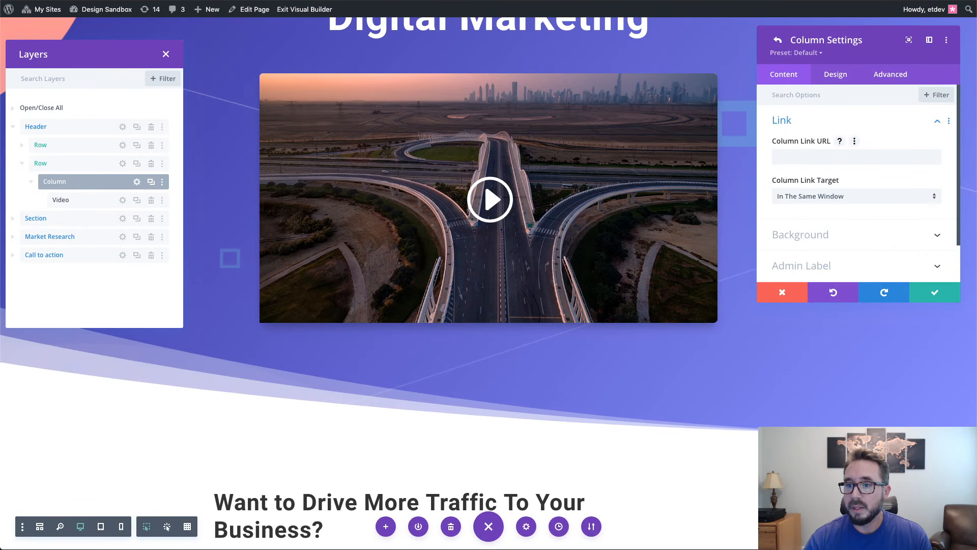
{"action": "left_click", "coordinate": [902, 76]}
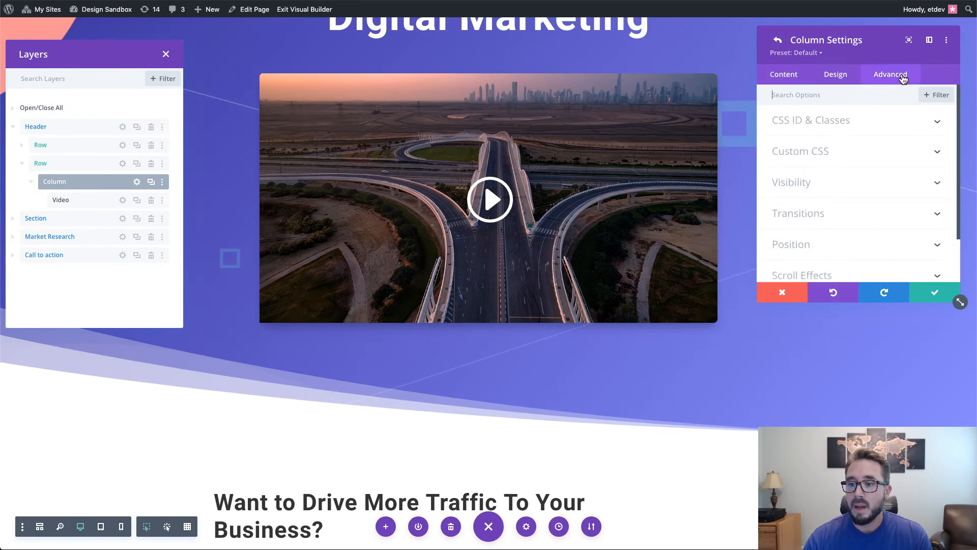
{"action": "left_click", "coordinate": [856, 150]}
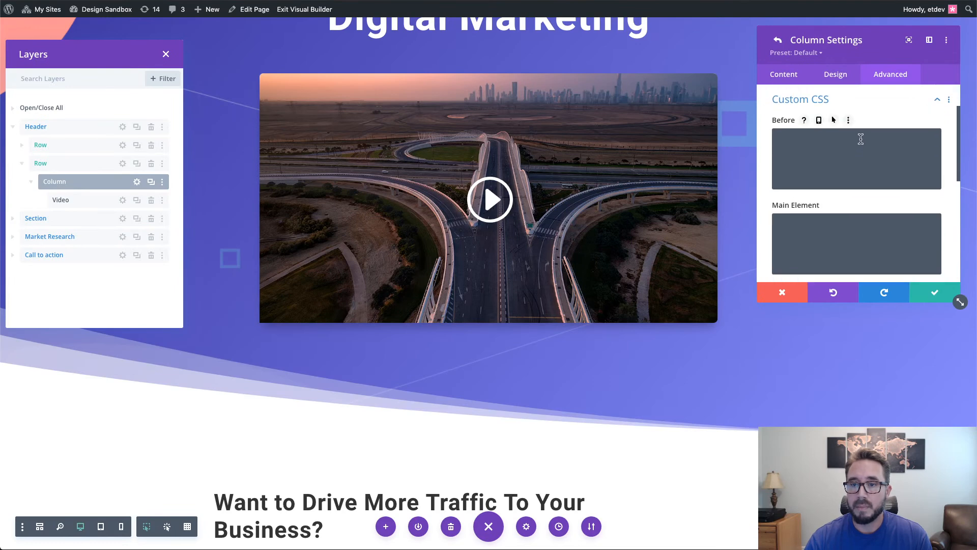
{"action": "scroll", "coordinate": [858, 145], "scroll_direction": "up", "scroll_amount": 2}
{"action": "left_click", "coordinate": [837, 131]}
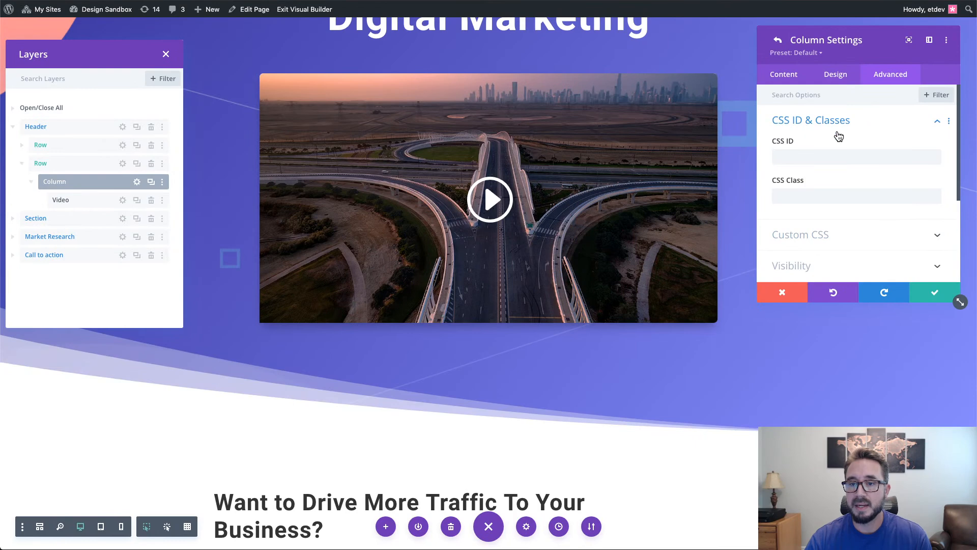
{"action": "left_click", "coordinate": [826, 193]}
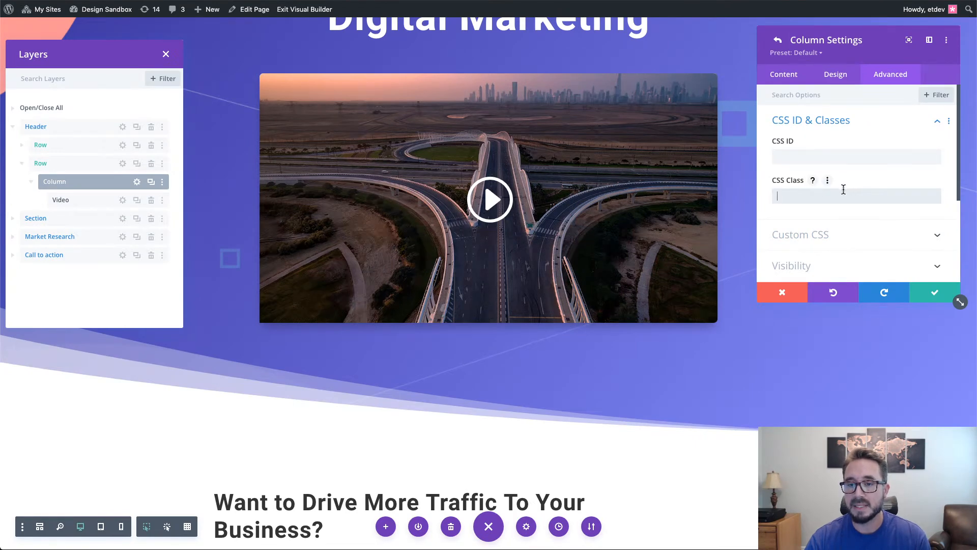
{"action": "type", "text": "e"}
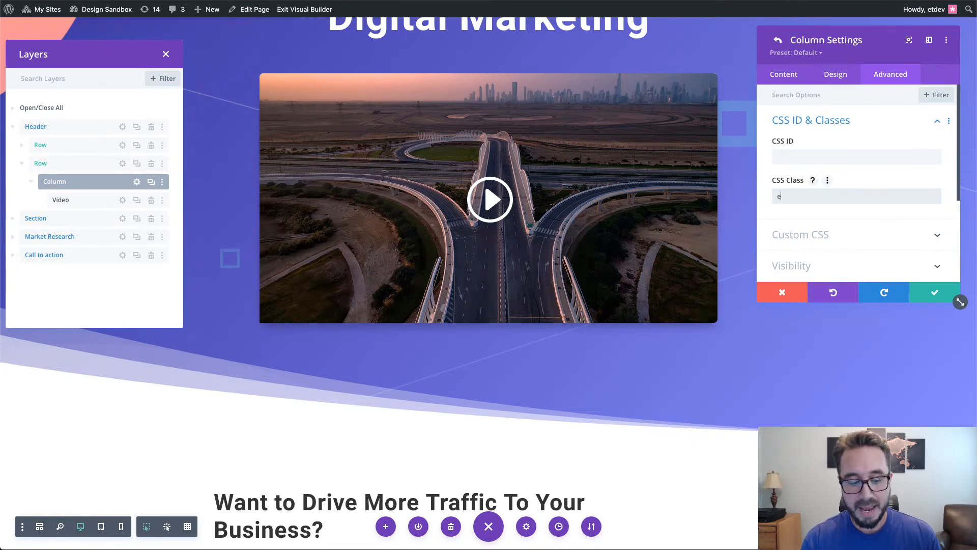
{"action": "type", "text": "t-sti"}
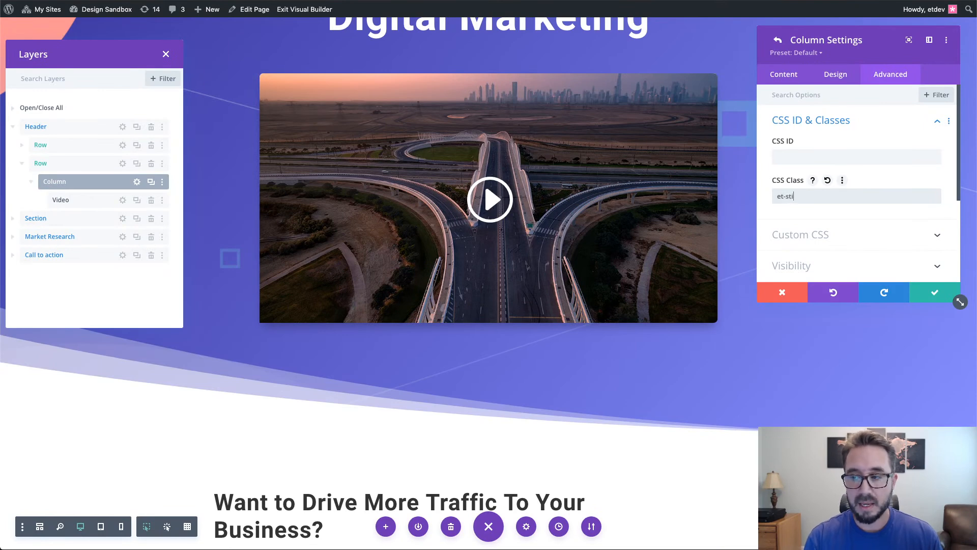
{"action": "type", "text": "cky-video"}
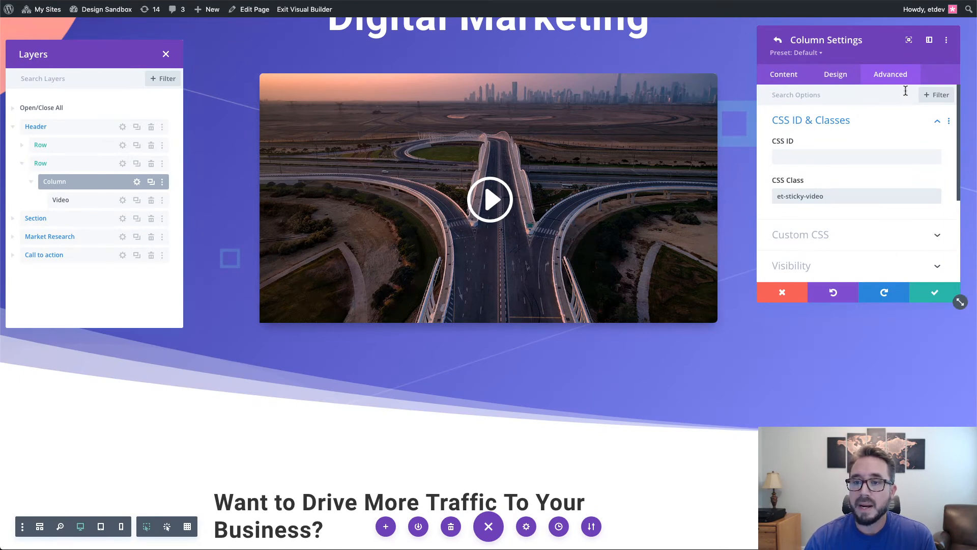
Set the column's sticky position to Stick to Top in its scroll effects.
{"action": "left_click", "coordinate": [867, 124]}
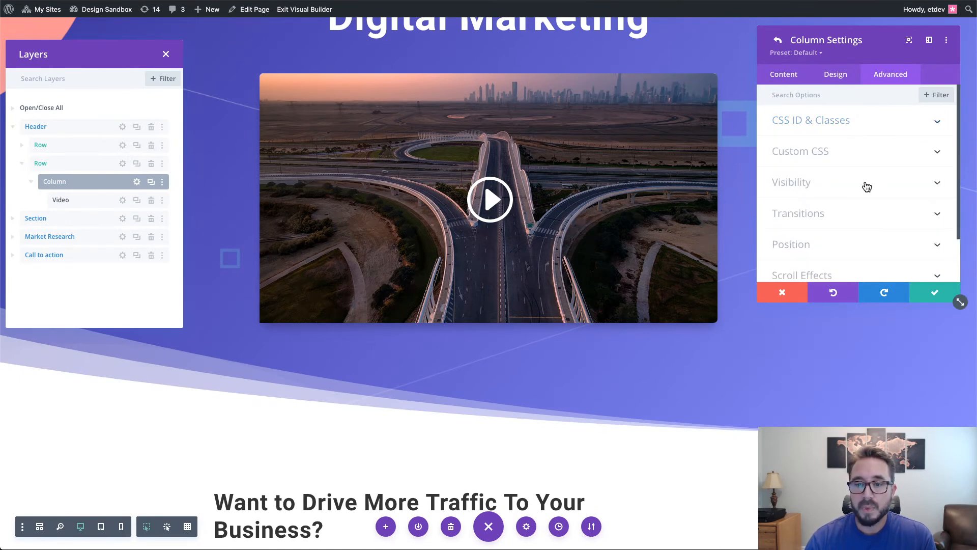
{"action": "scroll", "coordinate": [860, 186], "scroll_direction": "down", "scroll_amount": 3}
{"action": "scroll", "coordinate": [862, 182], "scroll_direction": "up", "scroll_amount": 3}
{"action": "scroll", "coordinate": [870, 102], "scroll_direction": "down", "scroll_amount": 3}
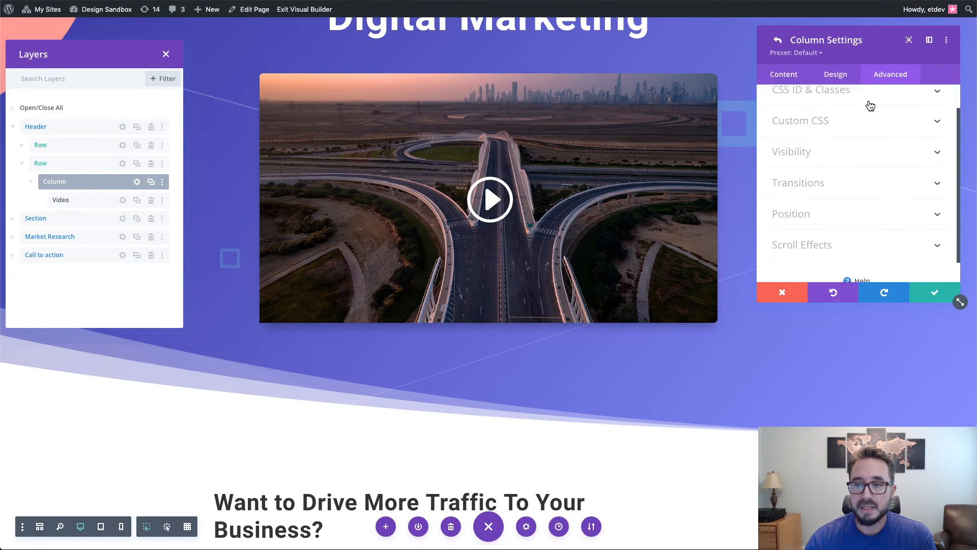
{"action": "left_click", "coordinate": [839, 226]}
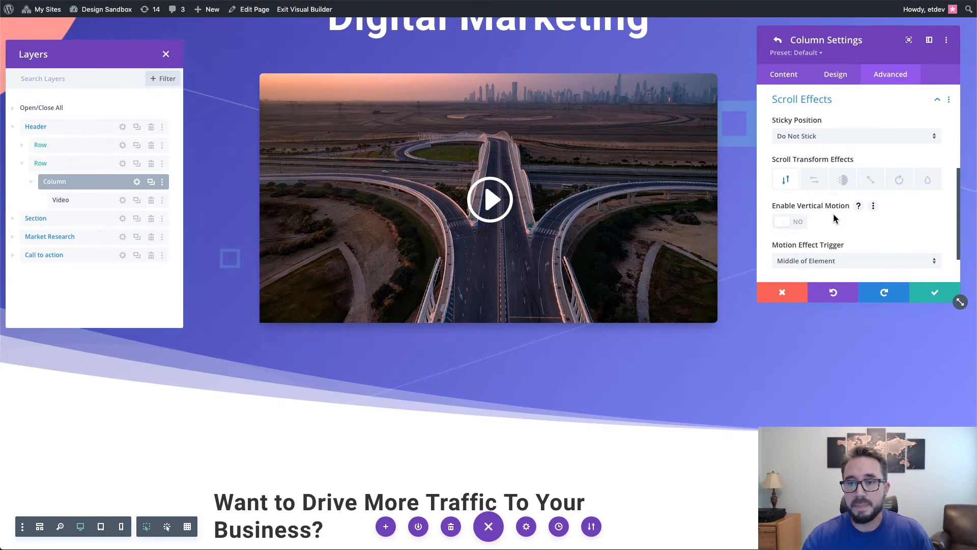
{"action": "left_click", "coordinate": [811, 137]}
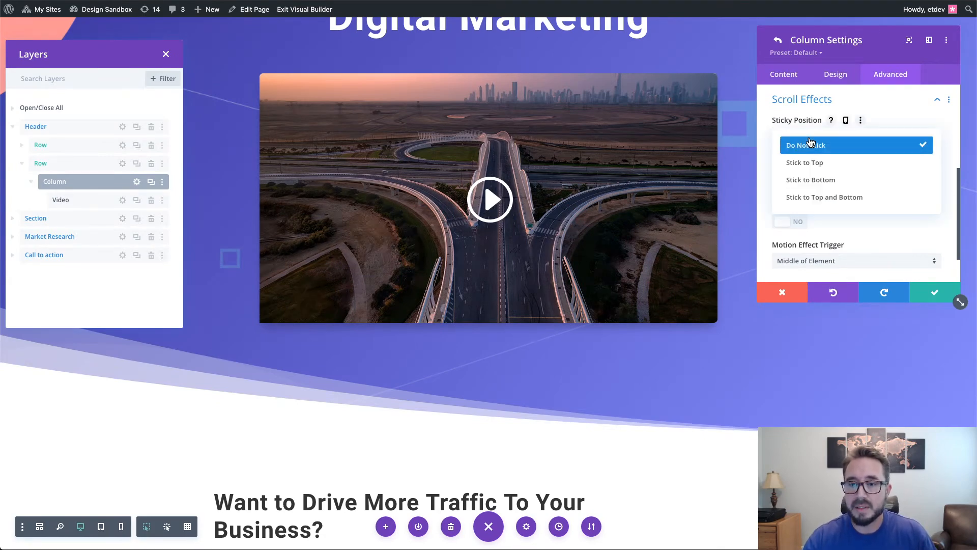
{"action": "left_click", "coordinate": [825, 163]}
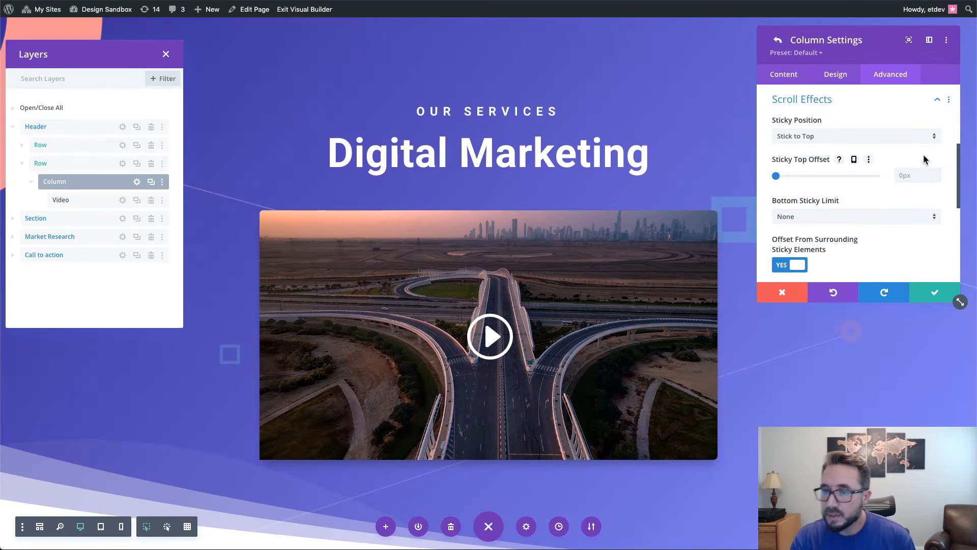
Turn off Transition Default and Sticky Styles for the sticky column.
{"action": "scroll", "coordinate": [860, 215], "scroll_direction": "down", "scroll_amount": 2}
{"action": "scroll", "coordinate": [860, 214], "scroll_direction": "down", "scroll_amount": 1}
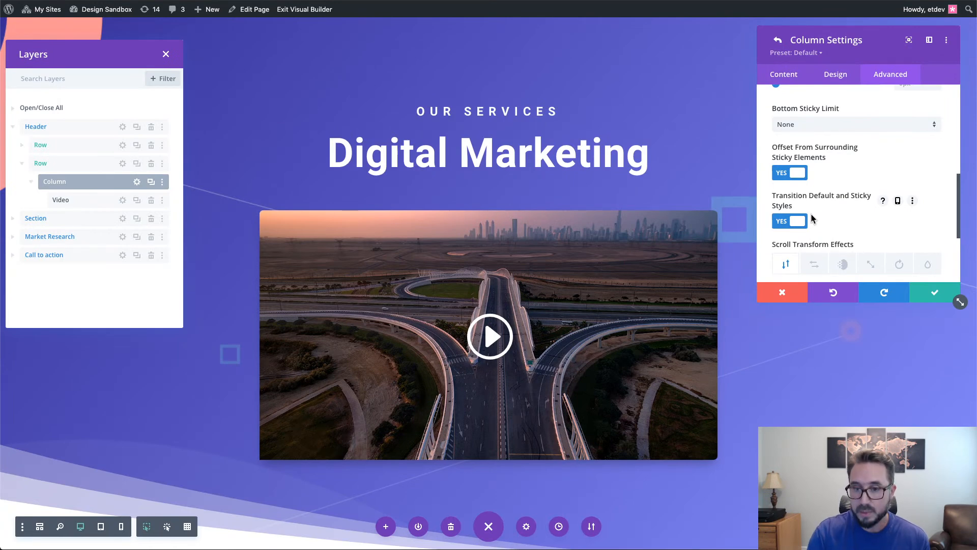
{"action": "left_click", "coordinate": [797, 227]}
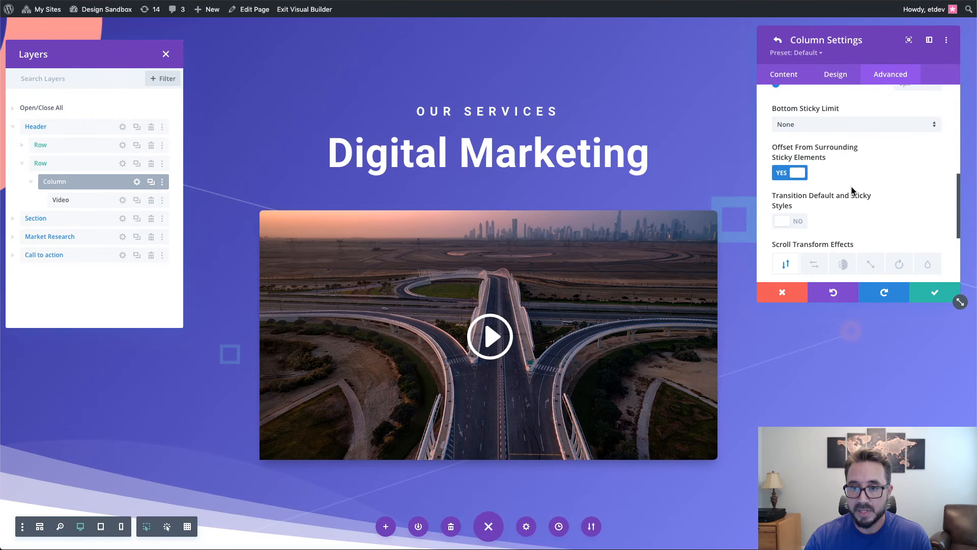
{"action": "scroll", "coordinate": [891, 247], "scroll_direction": "down", "scroll_amount": 3}
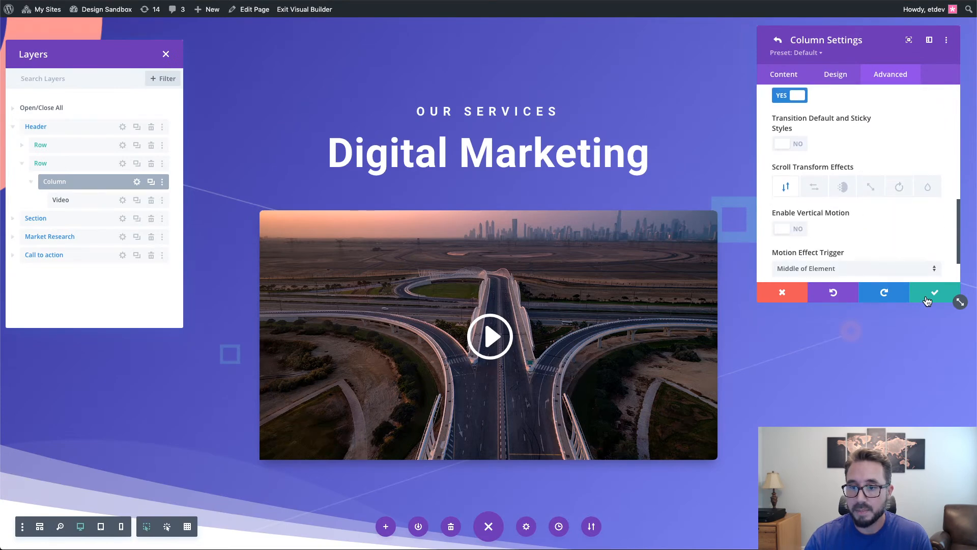
Save the column's settings, reopen them, and enable sticky styling for the Main Element custom CSS.
{"action": "left_click", "coordinate": [927, 302]}
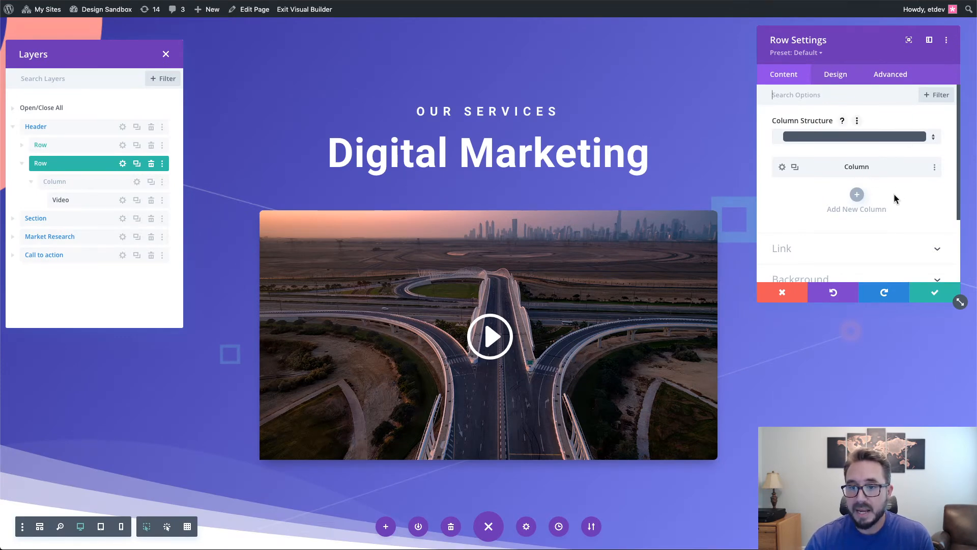
{"action": "left_click", "coordinate": [783, 168]}
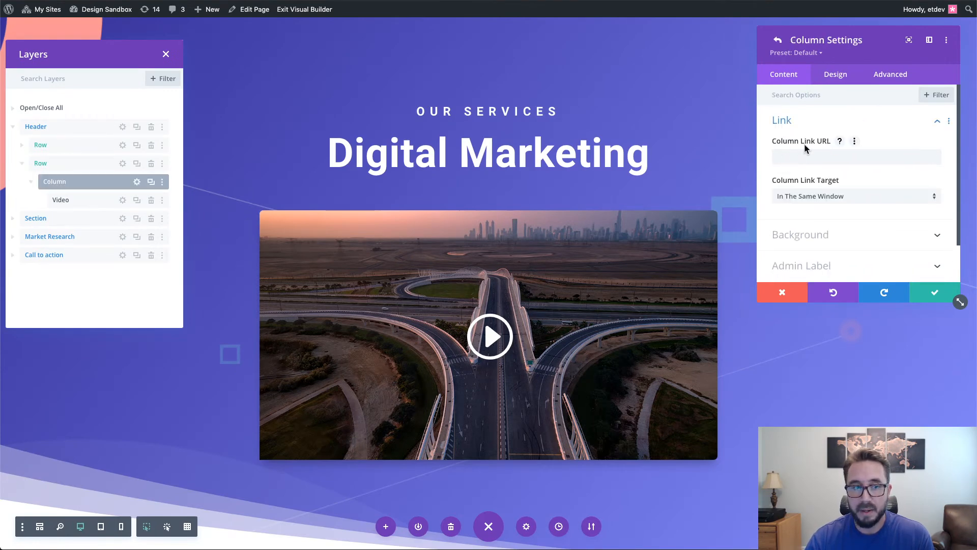
{"action": "left_click", "coordinate": [895, 81]}
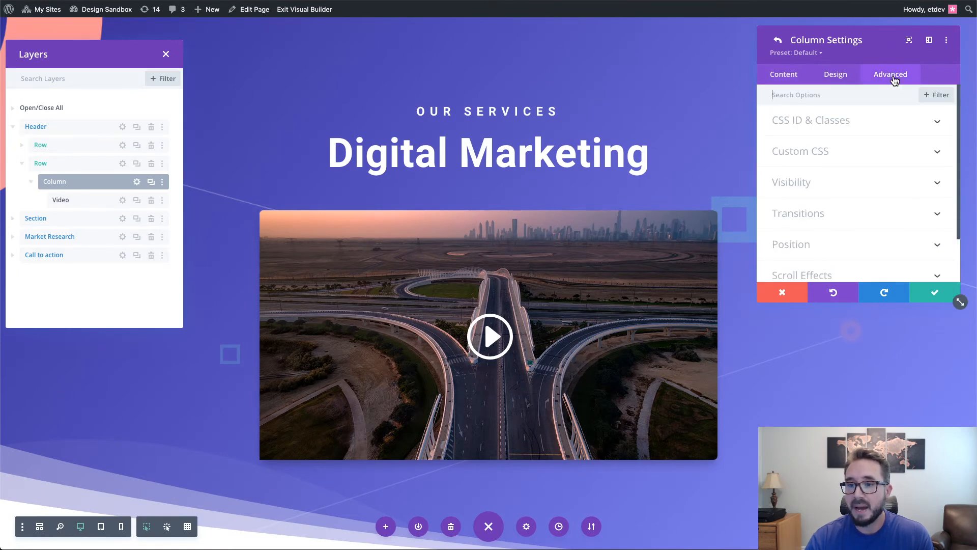
{"action": "scroll", "coordinate": [874, 135], "scroll_direction": "down", "scroll_amount": 1}
{"action": "scroll", "coordinate": [876, 137], "scroll_direction": "down", "scroll_amount": 1}
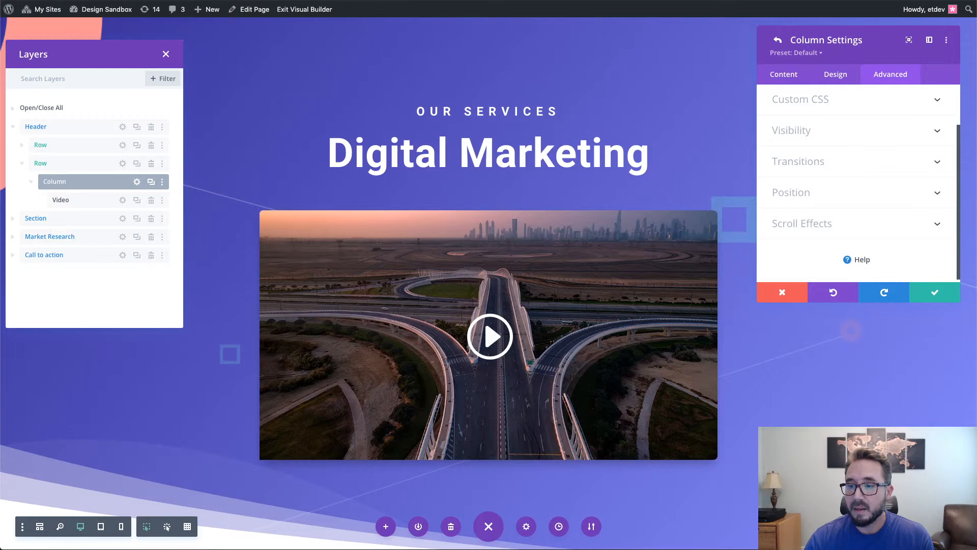
{"action": "scroll", "coordinate": [862, 197], "scroll_direction": "up", "scroll_amount": 2}
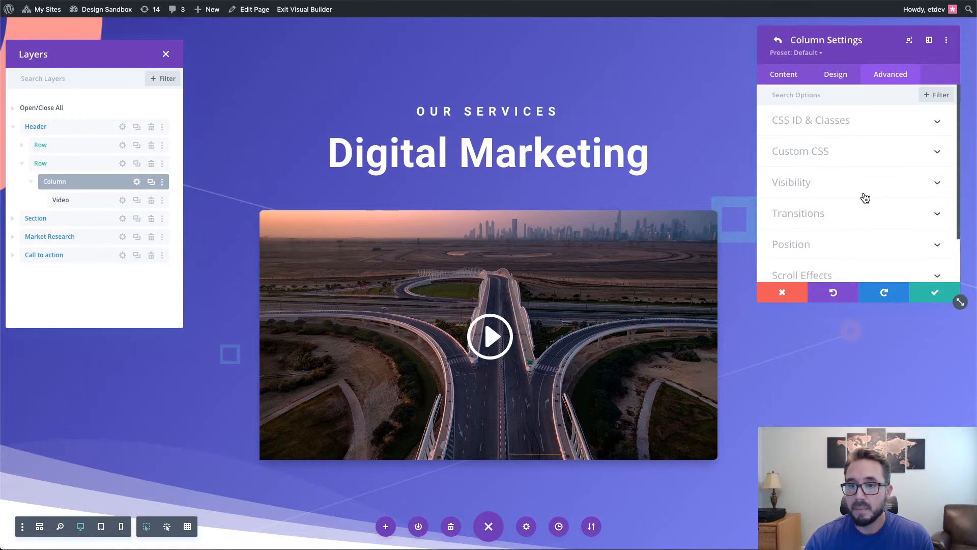
{"action": "left_click", "coordinate": [848, 160]}
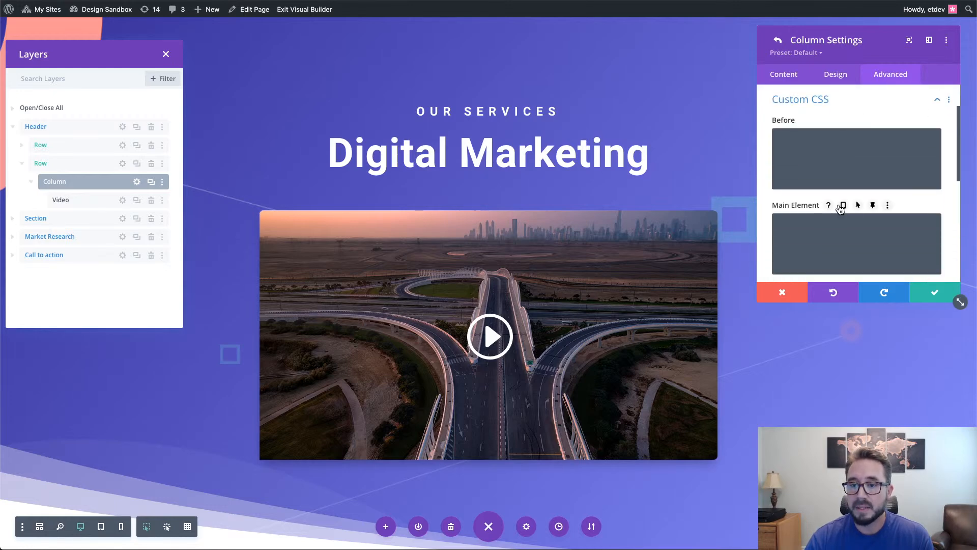
{"action": "scroll", "coordinate": [779, 201], "scroll_direction": "down", "scroll_amount": 1}
{"action": "scroll", "coordinate": [779, 200], "scroll_direction": "up", "scroll_amount": 1}
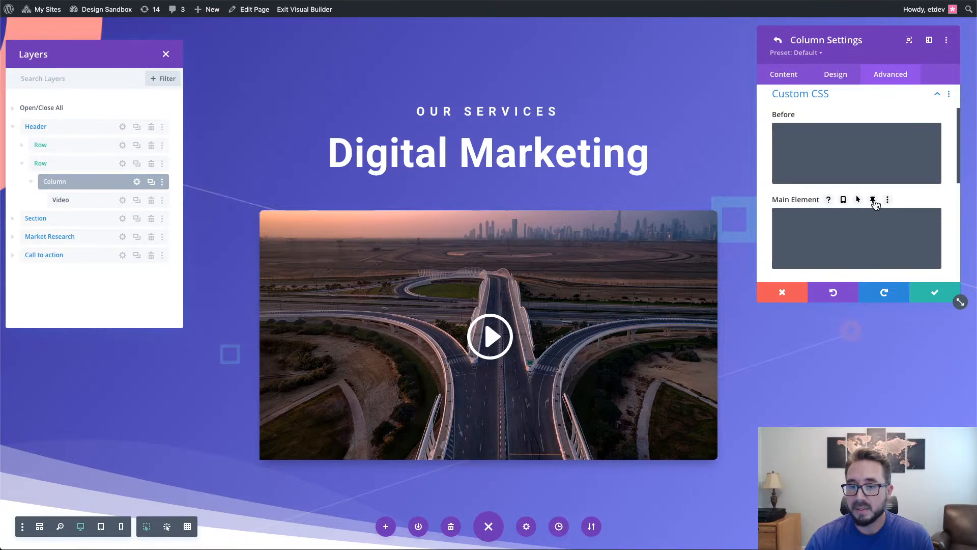
{"action": "left_click", "coordinate": [874, 201]}
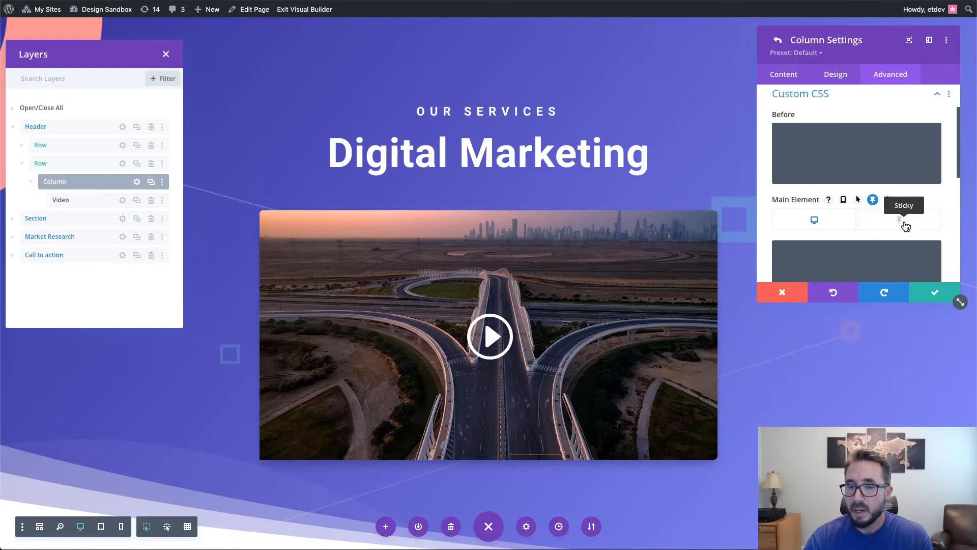
Enter the column's sticky Main Element CSS: width: 300px !important; right: 0px !important; left: auto !important; top: 0px;.
{"action": "scroll", "coordinate": [907, 227], "scroll_direction": "down", "scroll_amount": 1}
{"action": "scroll", "coordinate": [907, 227], "scroll_direction": "down", "scroll_amount": 2}
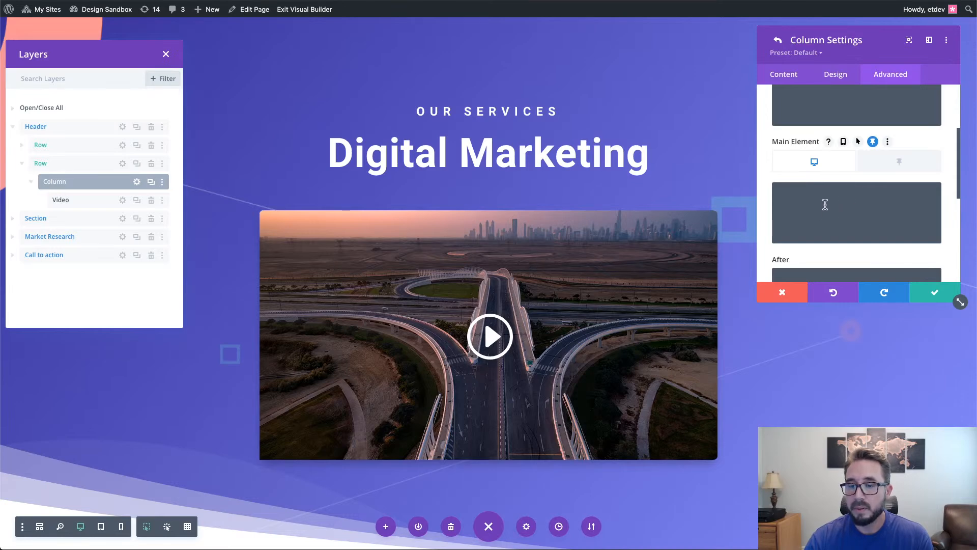
{"action": "left_click", "coordinate": [896, 165]}
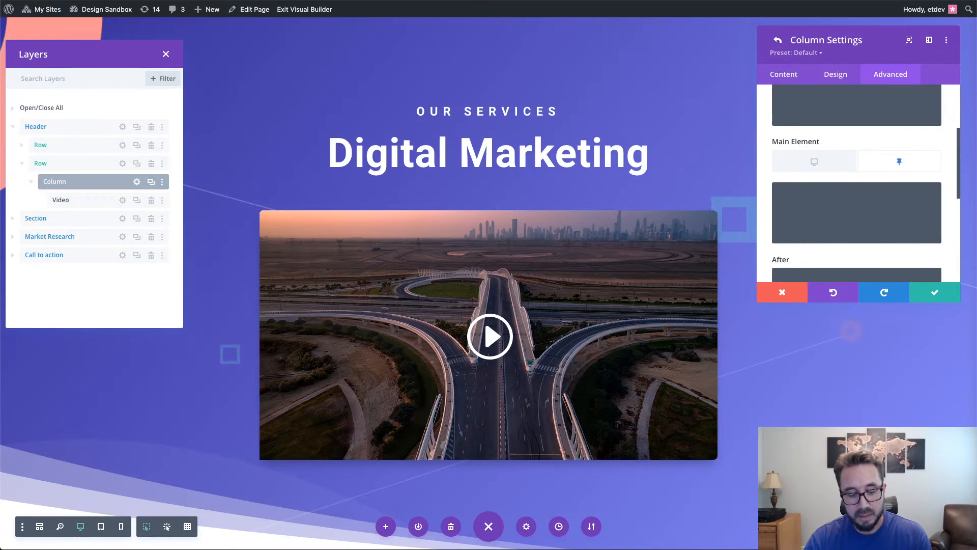
{"action": "left_click", "coordinate": [852, 191]}
{"action": "type", "text": "width: 300px !important; right: 0px !important; left: auto !important; top: 0px;"}
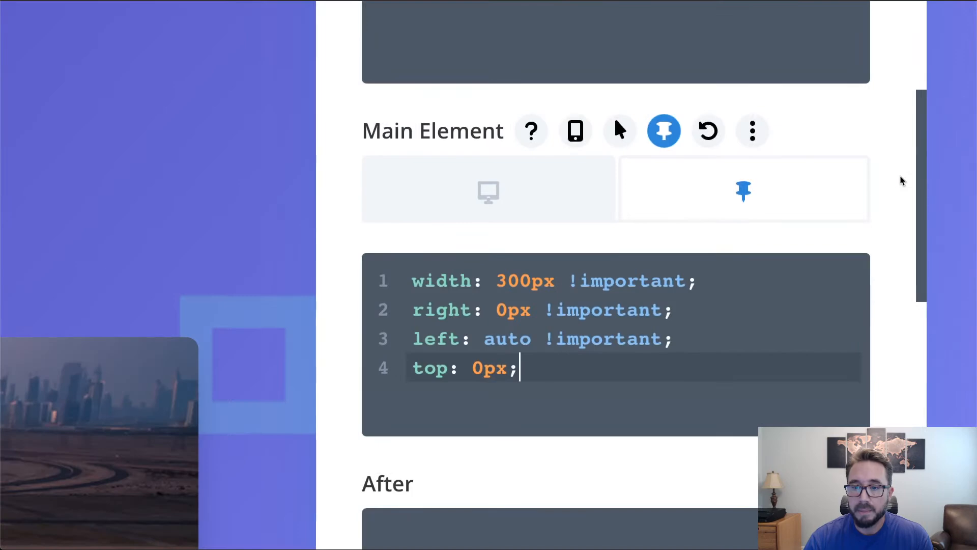
{"action": "left_click", "coordinate": [705, 283]}
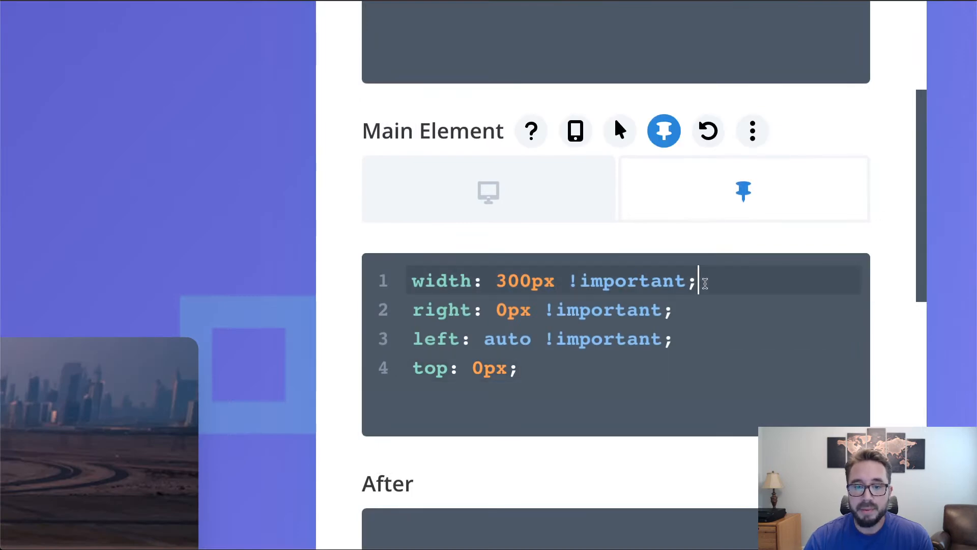
{"action": "left_click_drag", "start_coordinate": [705, 283], "coordinate": [420, 290]}
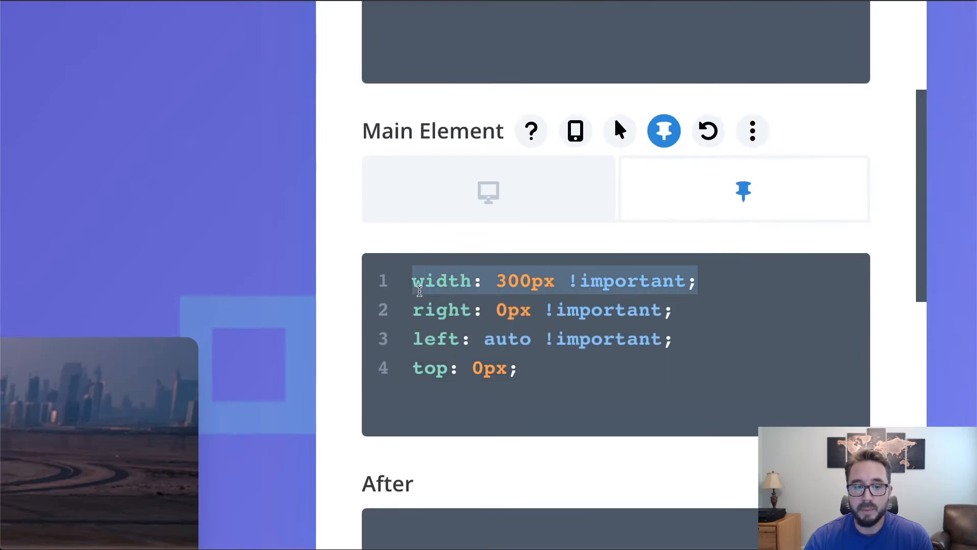
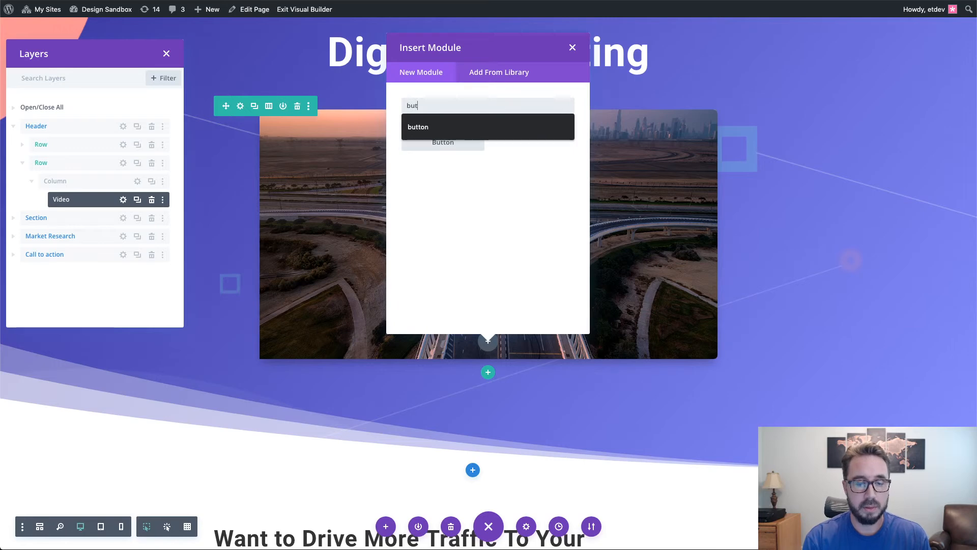
Add a Button module below the video and set its text to "Hide".
{"action": "key", "text": "Escape"}
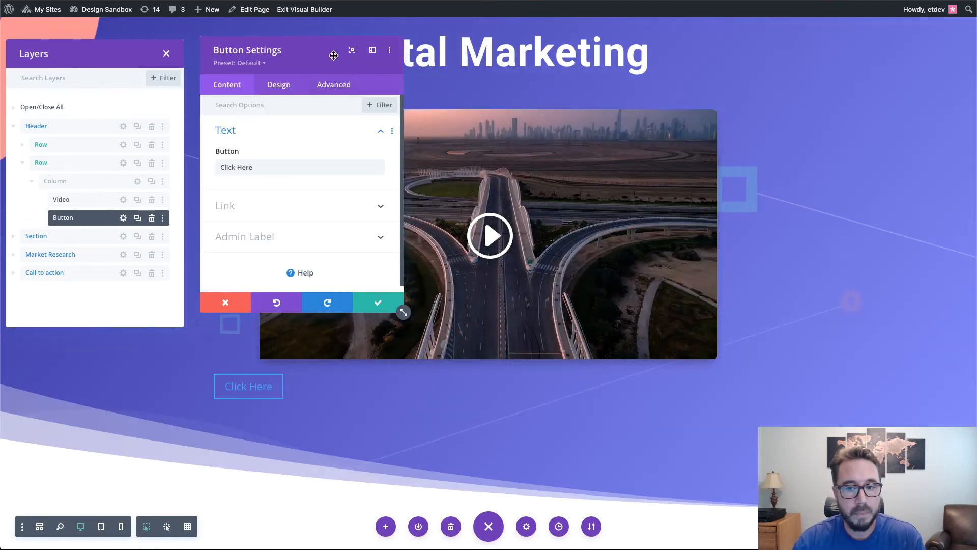
{"action": "left_click_drag", "start_coordinate": [328, 54], "coordinate": [879, 43]}
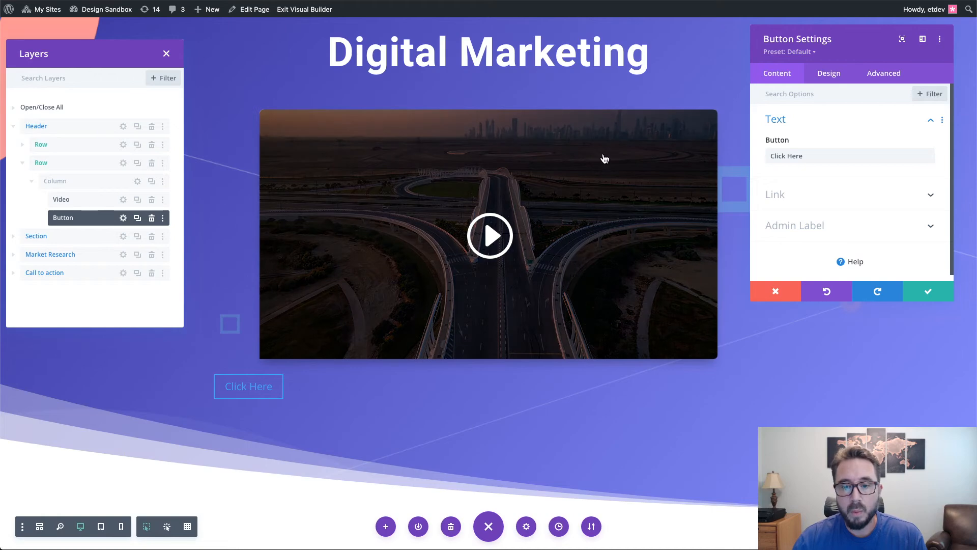
{"action": "left_click_drag", "start_coordinate": [837, 160], "coordinate": [762, 154]}
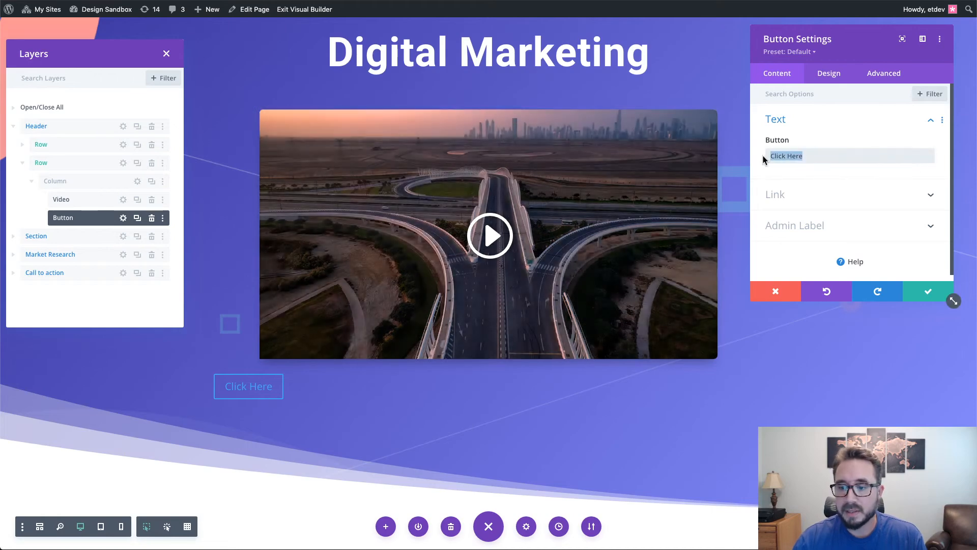
{"action": "type", "text": "Hide"}
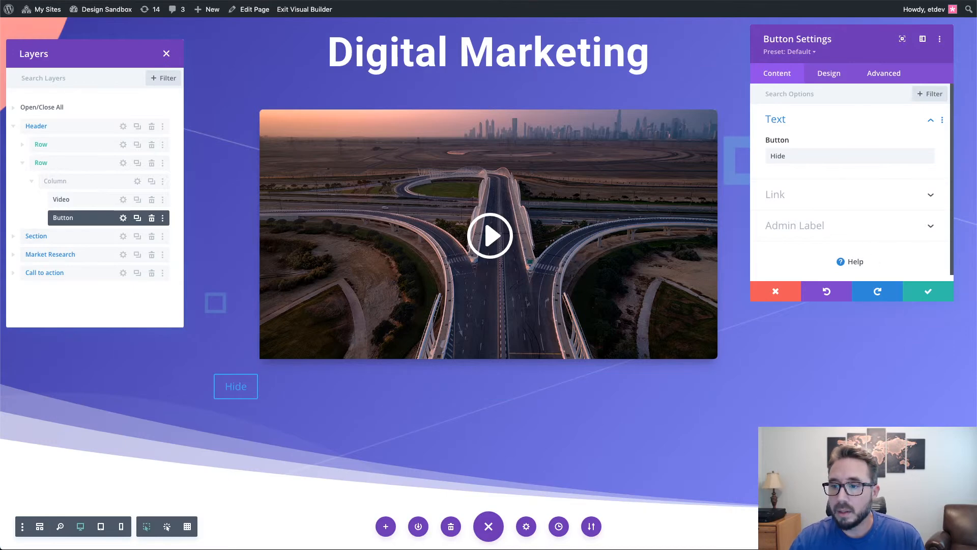
Turn on custom styles for the Hide button and set its text size to 14px.
{"action": "left_click", "coordinate": [830, 73]}
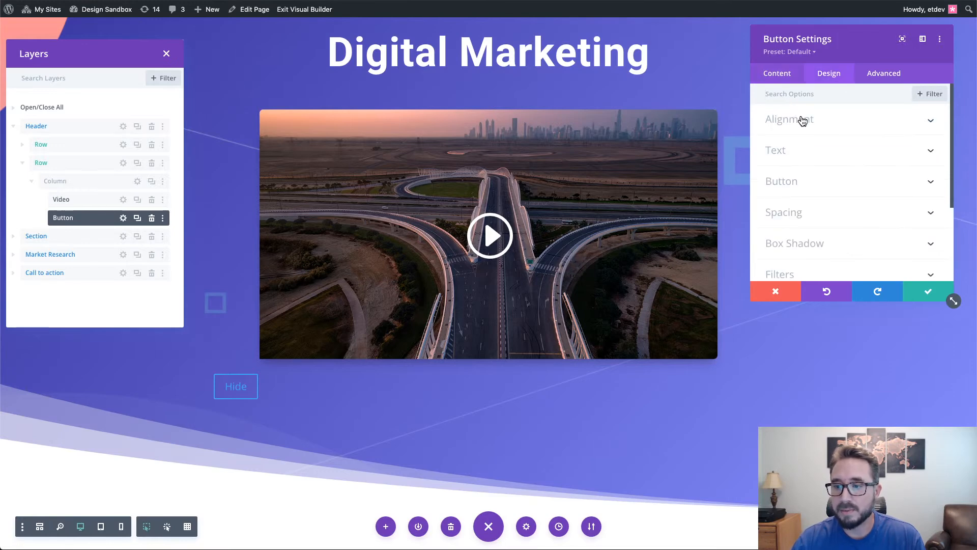
{"action": "scroll", "coordinate": [816, 194], "scroll_direction": "down", "scroll_amount": 1}
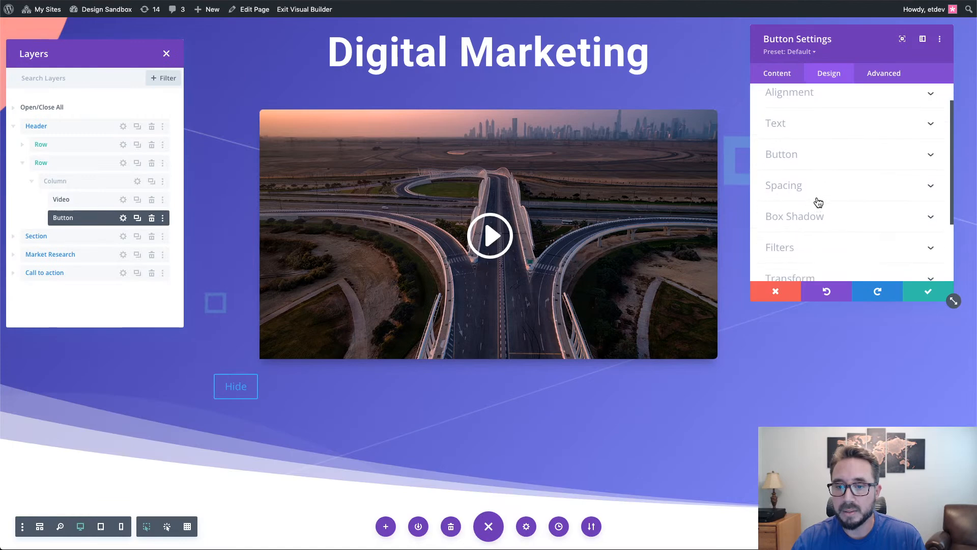
{"action": "left_click", "coordinate": [814, 161]}
{"action": "left_click", "coordinate": [796, 146]}
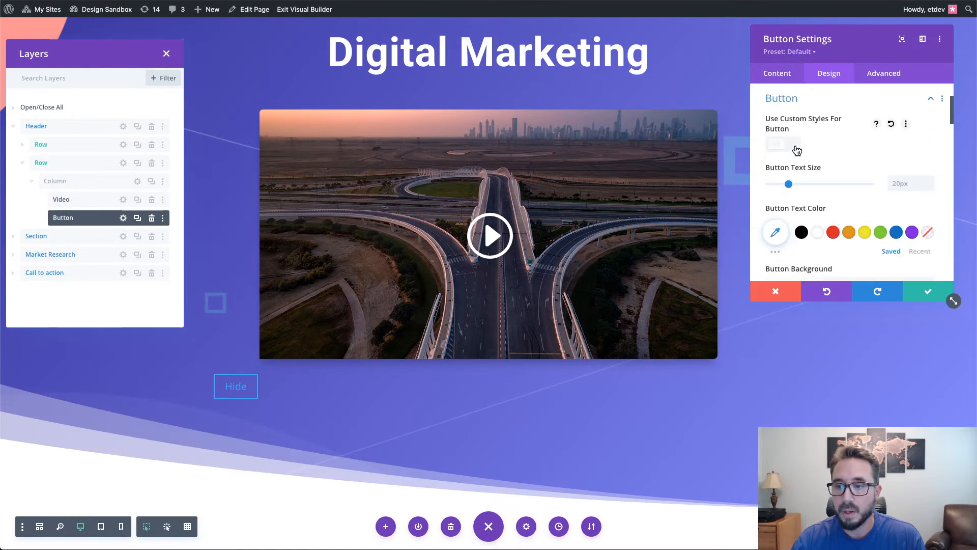
{"action": "scroll", "coordinate": [820, 144], "scroll_direction": "down", "scroll_amount": 1}
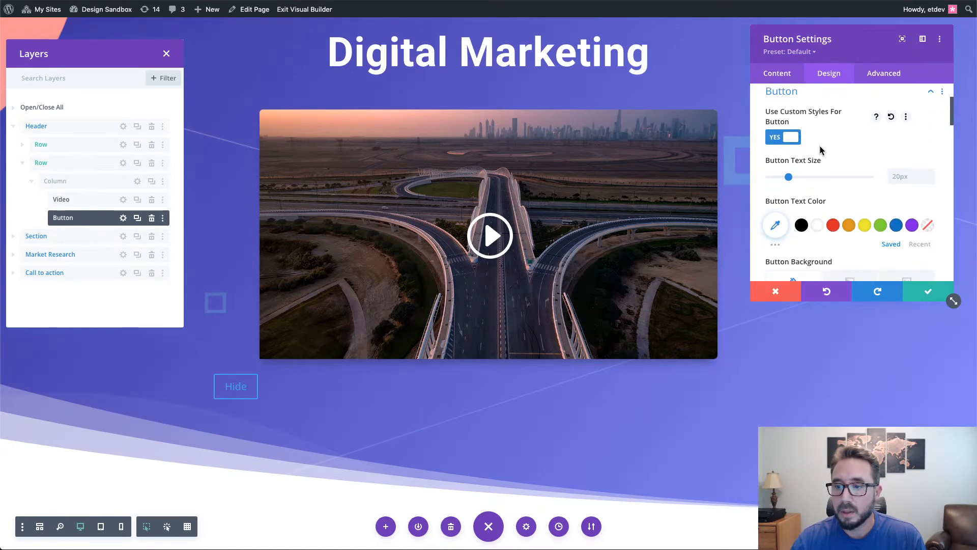
{"action": "left_click", "coordinate": [901, 164]}
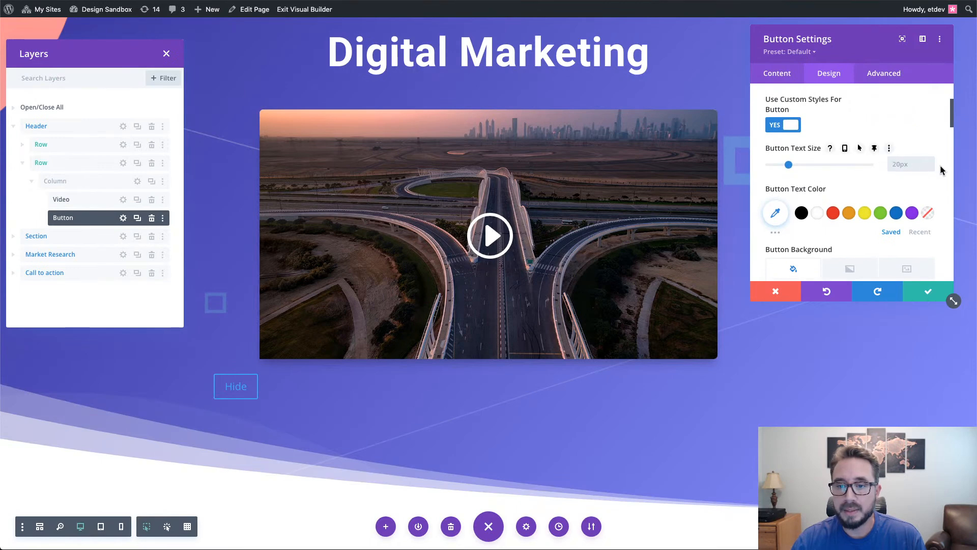
{"action": "type", "text": "14"}
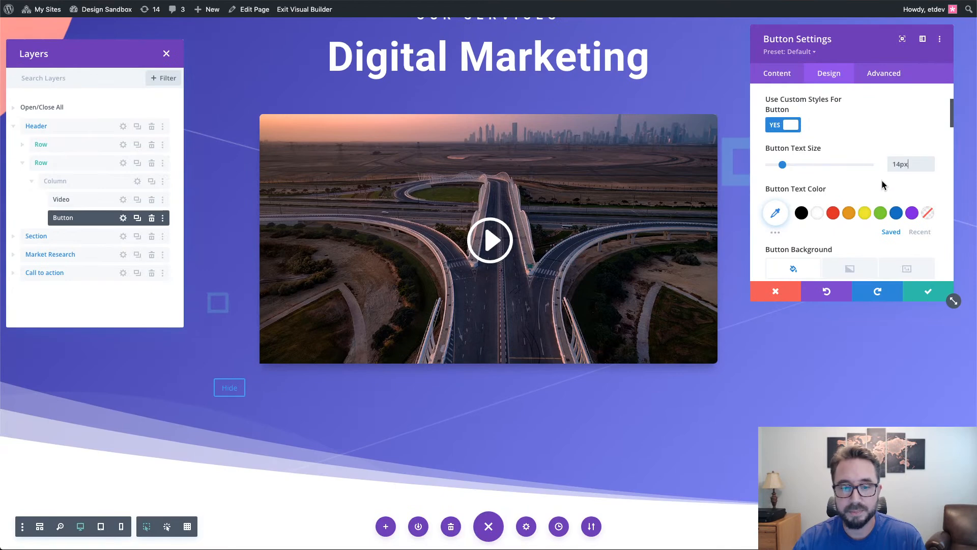
Set the Hide button's text color to #fa50a9.
{"action": "scroll", "coordinate": [883, 186], "scroll_direction": "down", "scroll_amount": 3}
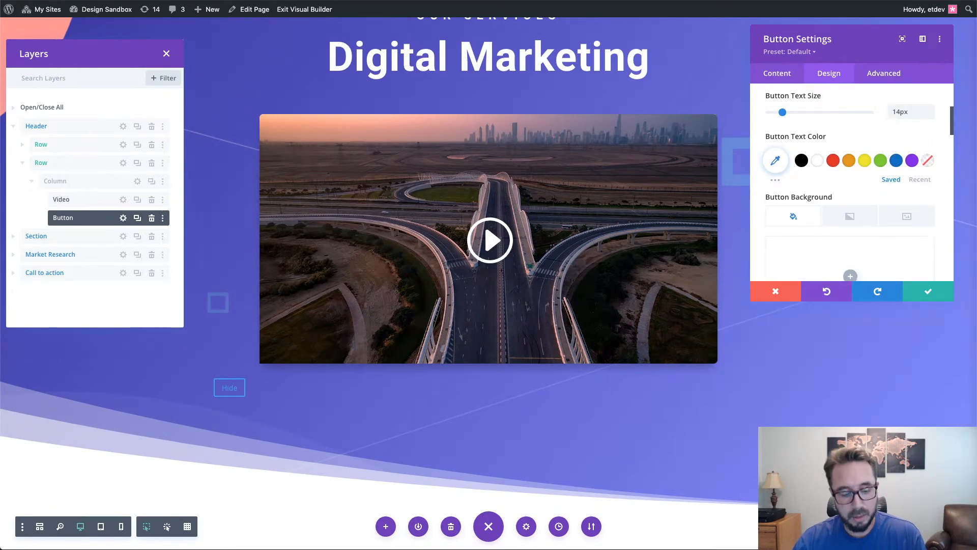
{"action": "left_click", "coordinate": [775, 161]}
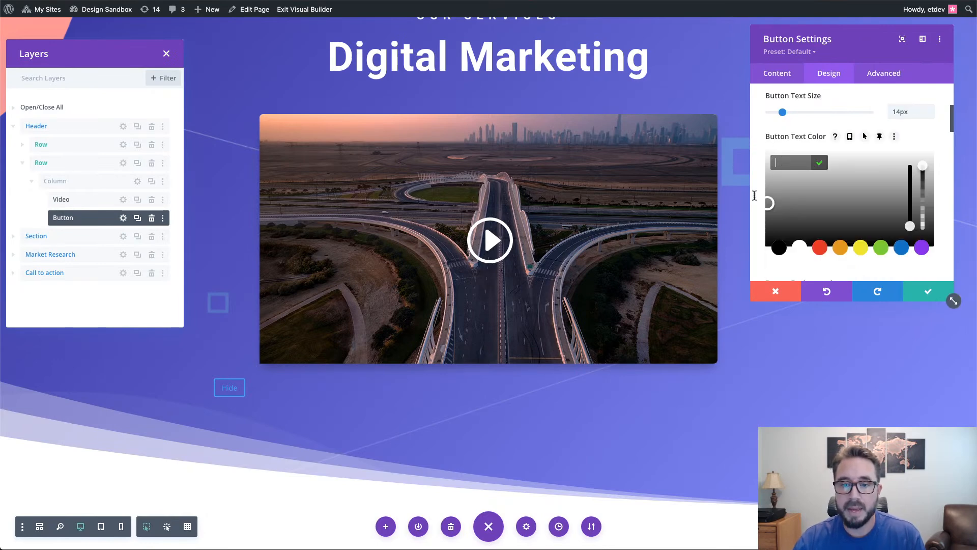
{"action": "type", "text": "#fa50a9"}
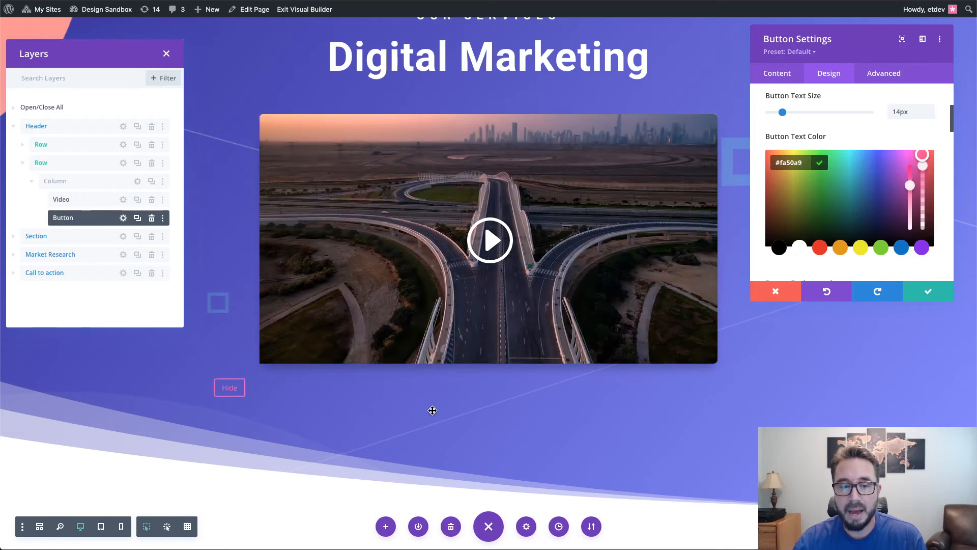
{"action": "left_click", "coordinate": [942, 203]}
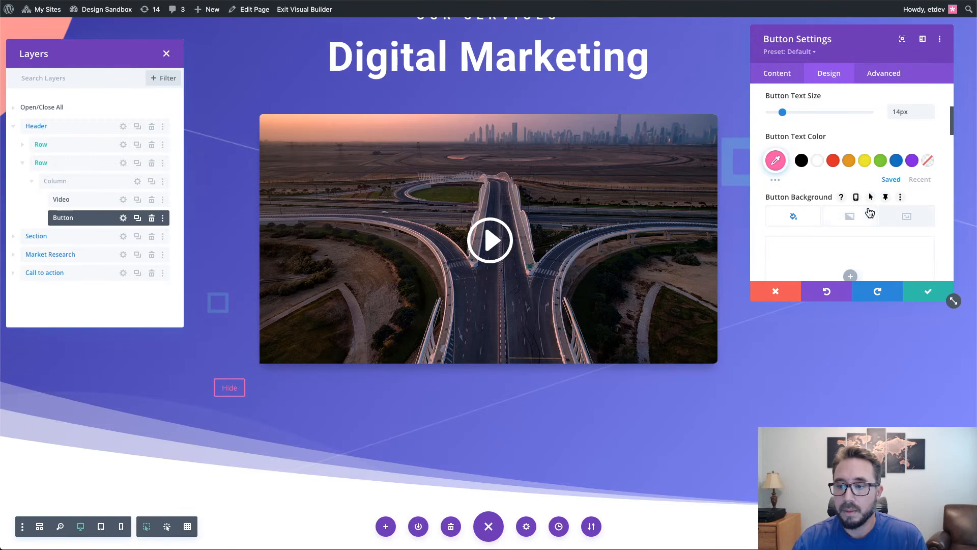
Set the Hide button's border width to 0px.
{"action": "scroll", "coordinate": [870, 213], "scroll_direction": "down", "scroll_amount": 1}
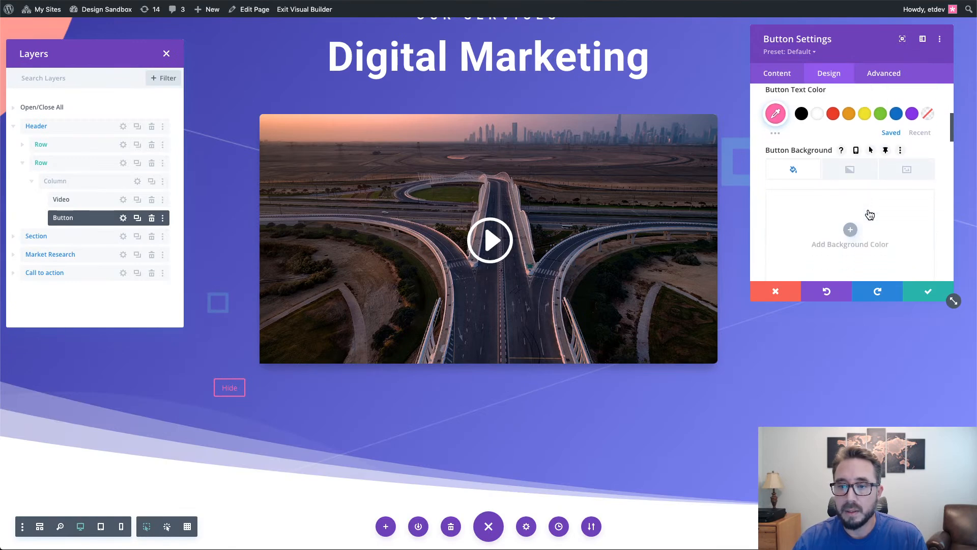
{"action": "scroll", "coordinate": [870, 214], "scroll_direction": "down", "scroll_amount": 1}
{"action": "scroll", "coordinate": [870, 214], "scroll_direction": "down", "scroll_amount": 3}
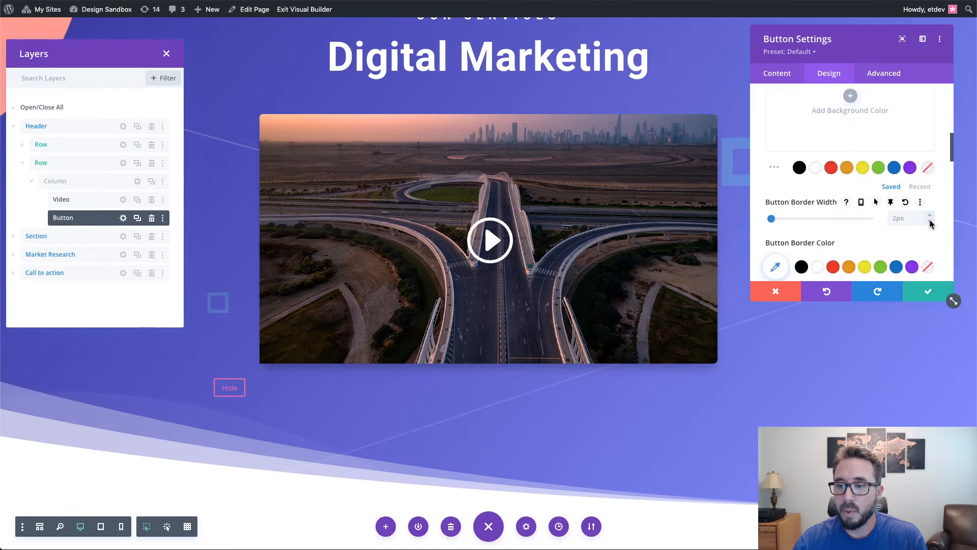
{"action": "left_click", "coordinate": [931, 223]}
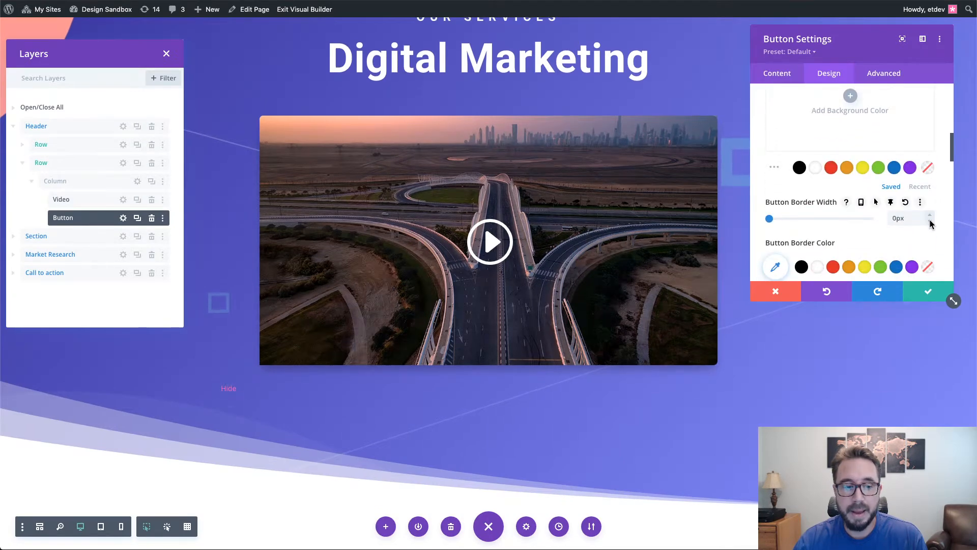
Set the Hide button's font weight to Semi Bold and its font style to uppercase.
{"action": "scroll", "coordinate": [850, 231], "scroll_direction": "down", "scroll_amount": 1}
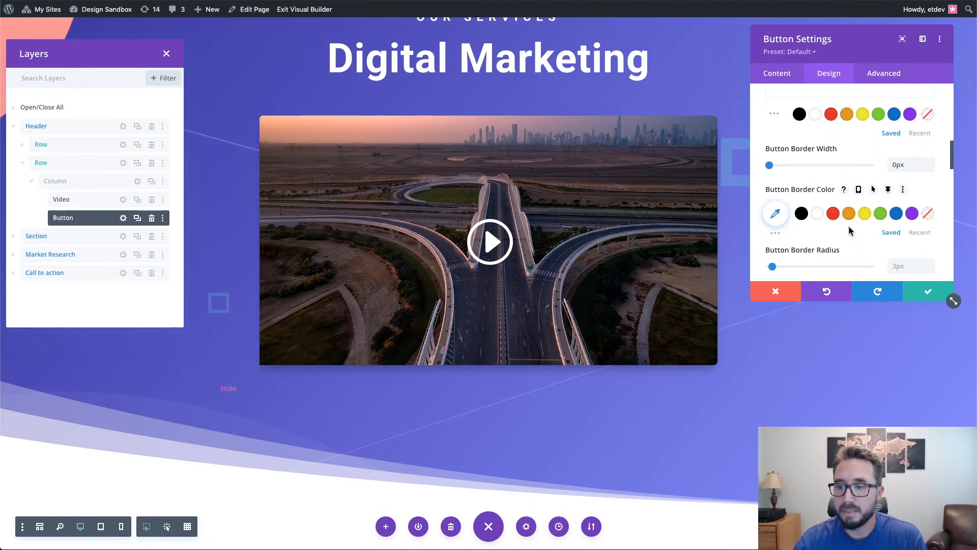
{"action": "scroll", "coordinate": [849, 231], "scroll_direction": "down", "scroll_amount": 1}
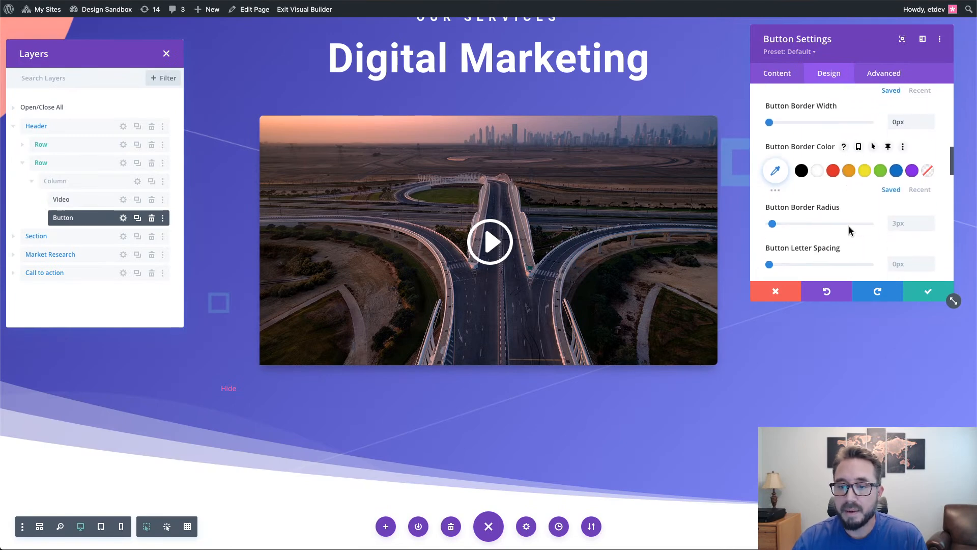
{"action": "scroll", "coordinate": [849, 231], "scroll_direction": "down", "scroll_amount": 2}
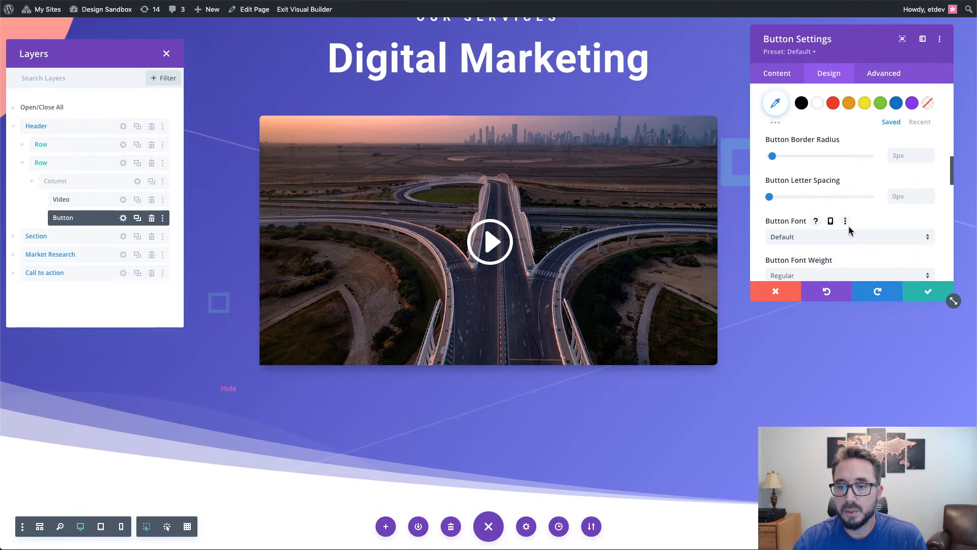
{"action": "scroll", "coordinate": [821, 217], "scroll_direction": "down", "scroll_amount": 1}
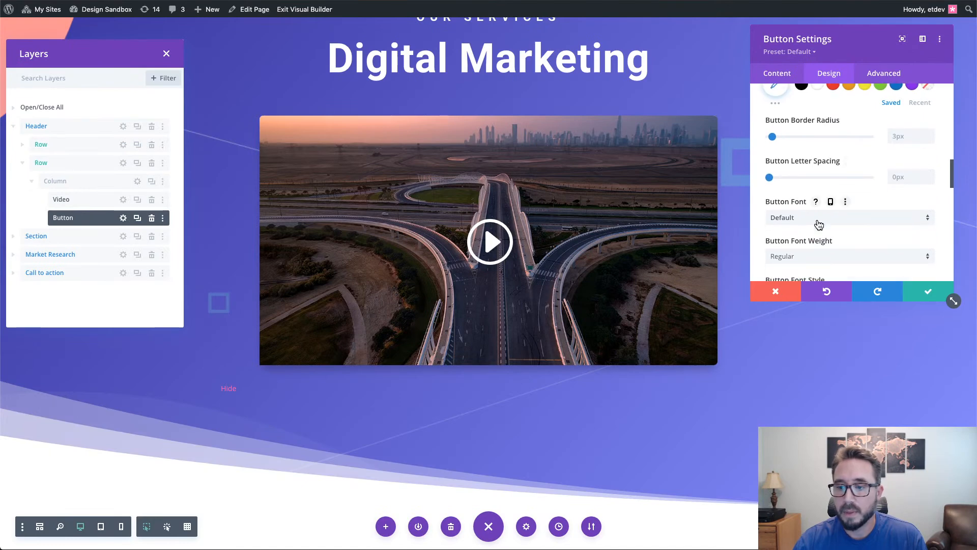
{"action": "scroll", "coordinate": [819, 225], "scroll_direction": "down", "scroll_amount": 2}
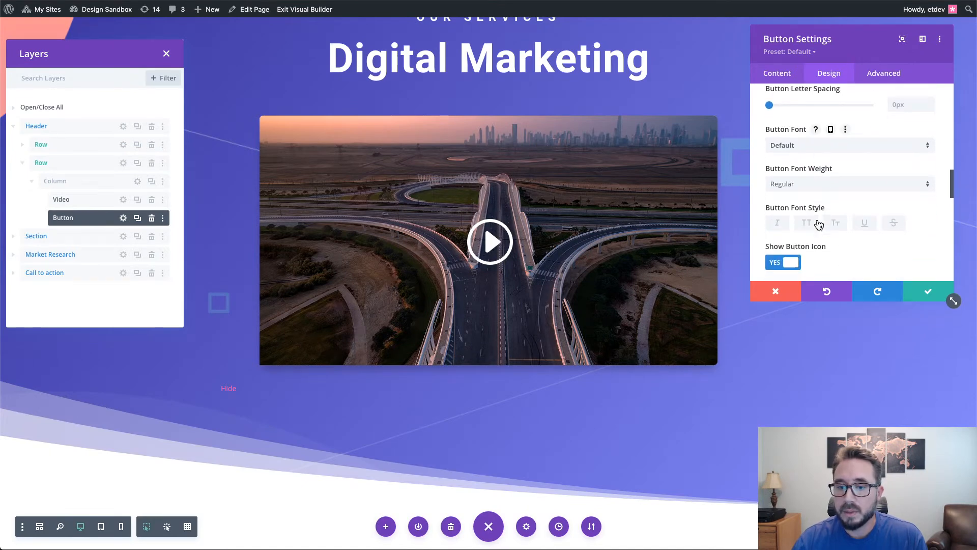
{"action": "left_click", "coordinate": [821, 189]}
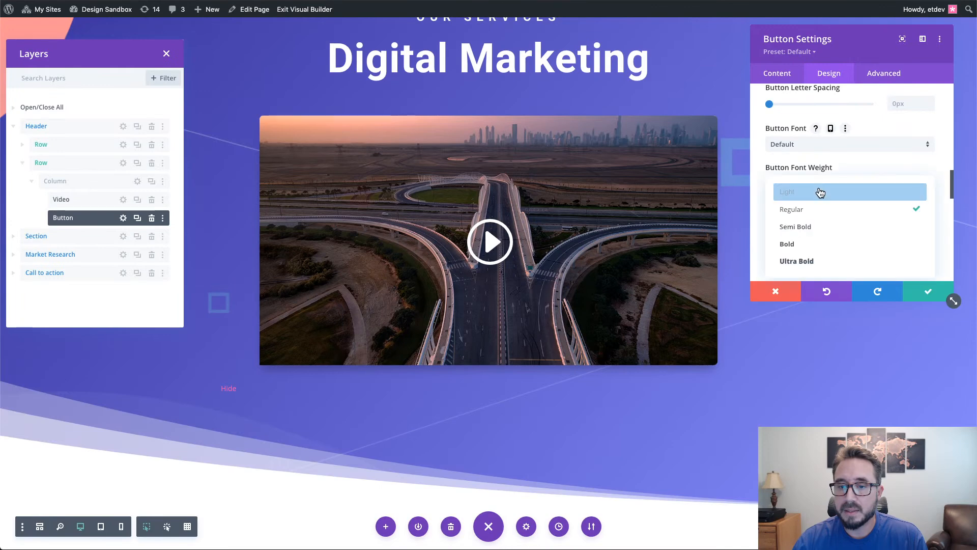
{"action": "left_click", "coordinate": [818, 227]}
{"action": "scroll", "coordinate": [818, 227], "scroll_direction": "down", "scroll_amount": 2}
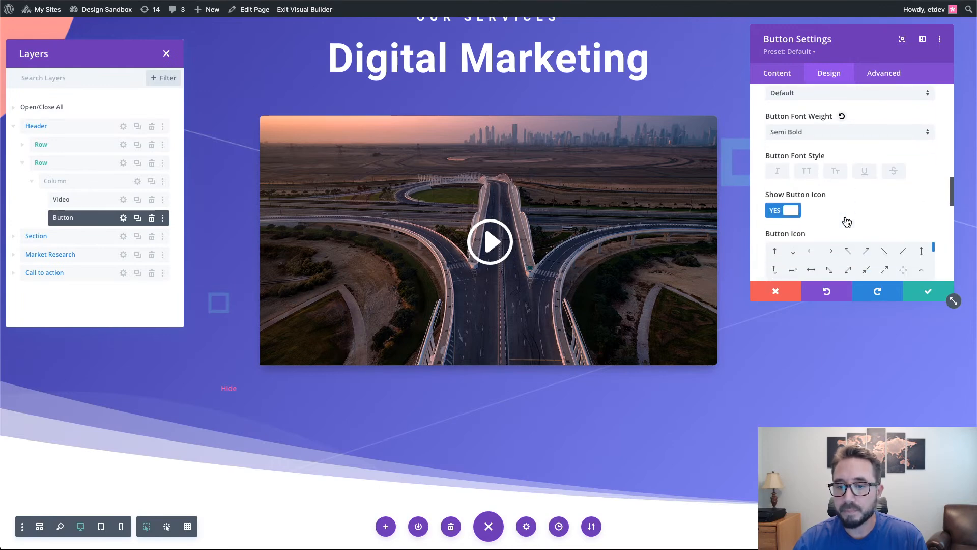
{"action": "left_click", "coordinate": [808, 175]}
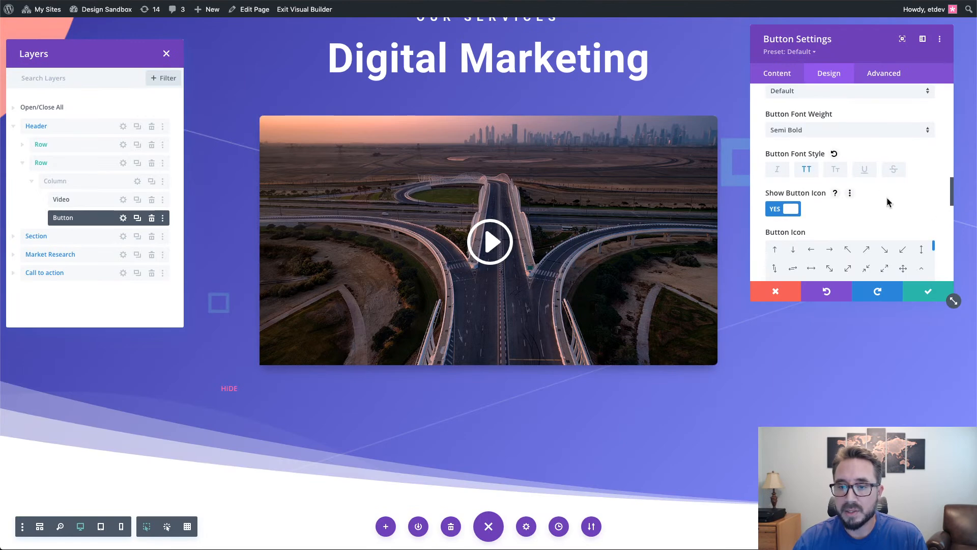
Give the Hide button a right arrow icon and turn off showing the icon only on hover.
{"action": "scroll", "coordinate": [888, 202], "scroll_direction": "down", "scroll_amount": 1}
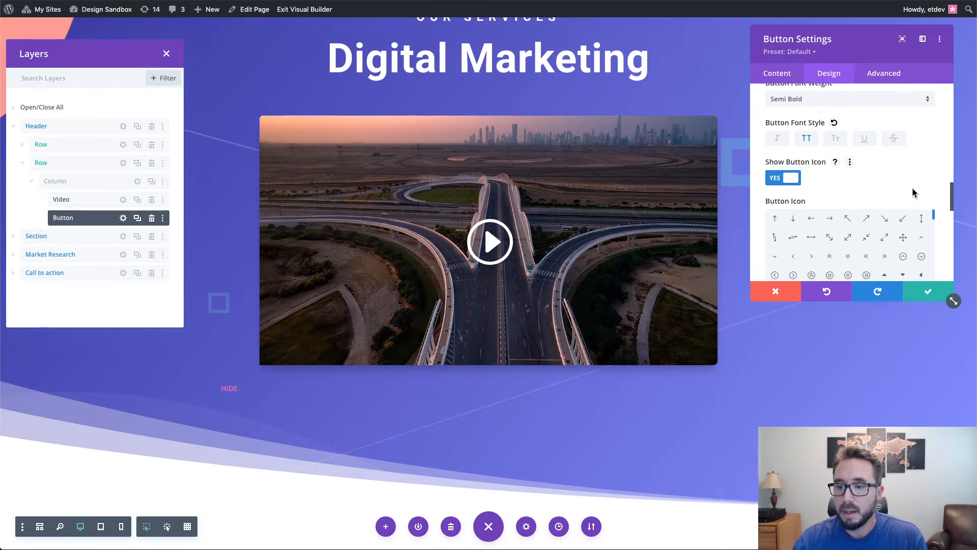
{"action": "scroll", "coordinate": [908, 190], "scroll_direction": "down", "scroll_amount": 1}
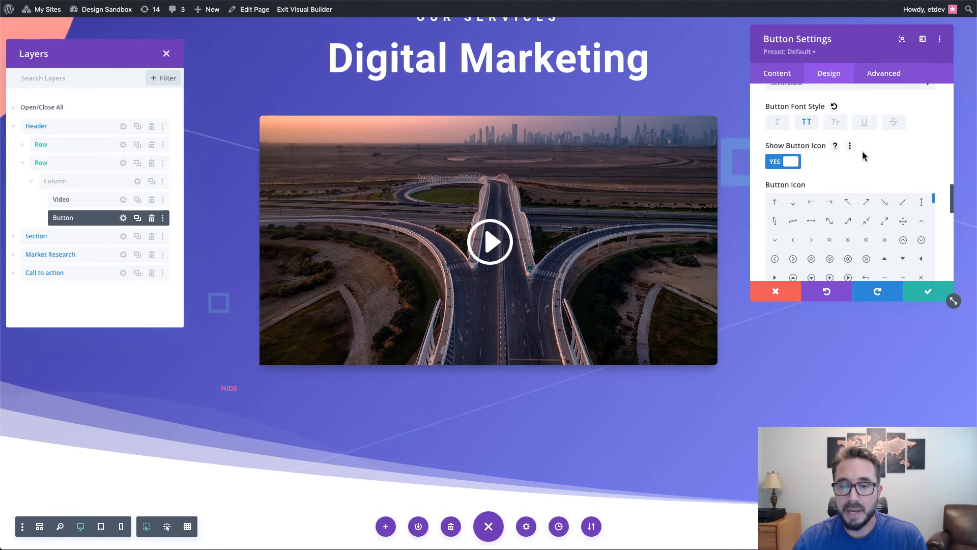
{"action": "scroll", "coordinate": [837, 179], "scroll_direction": "down", "scroll_amount": 2}
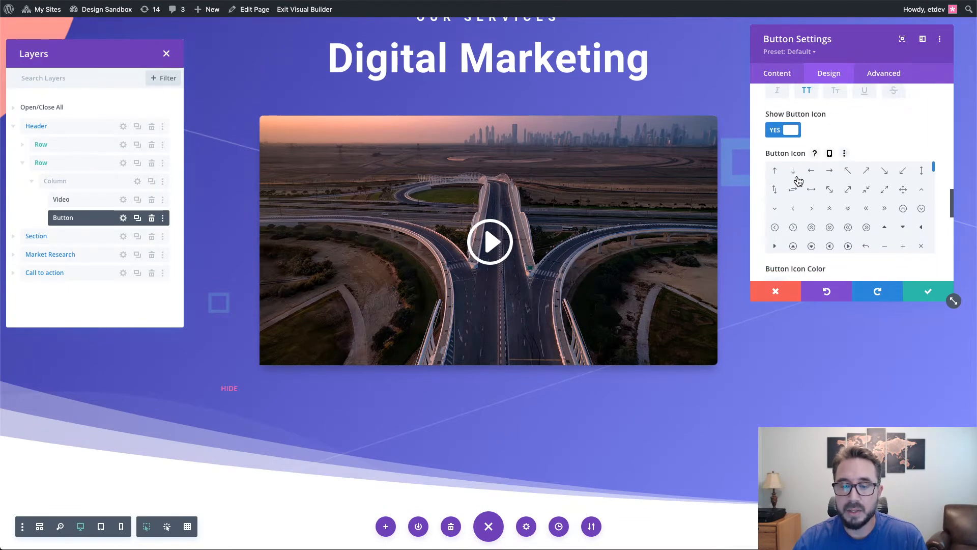
{"action": "left_click", "coordinate": [831, 173]}
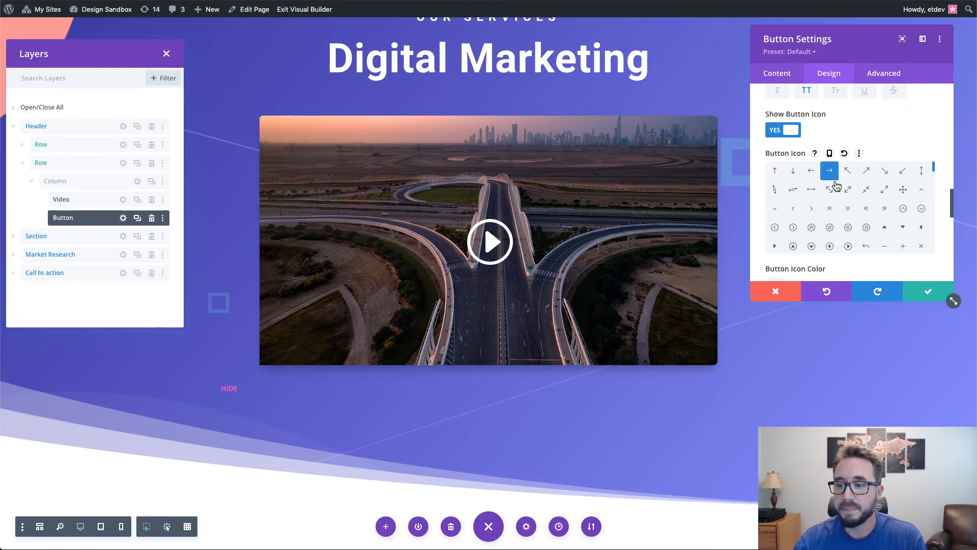
{"action": "scroll", "coordinate": [878, 272], "scroll_direction": "down", "scroll_amount": 5}
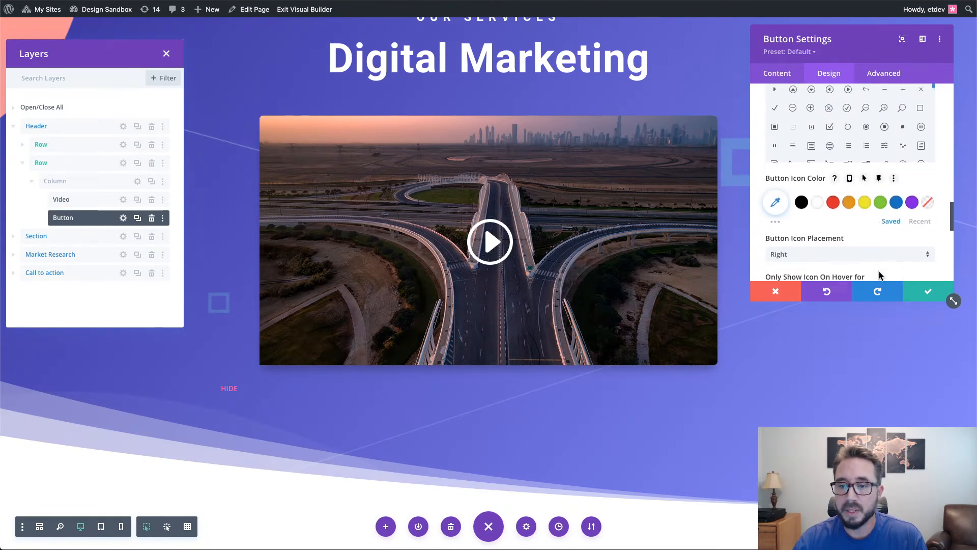
{"action": "scroll", "coordinate": [879, 275], "scroll_direction": "down", "scroll_amount": 3}
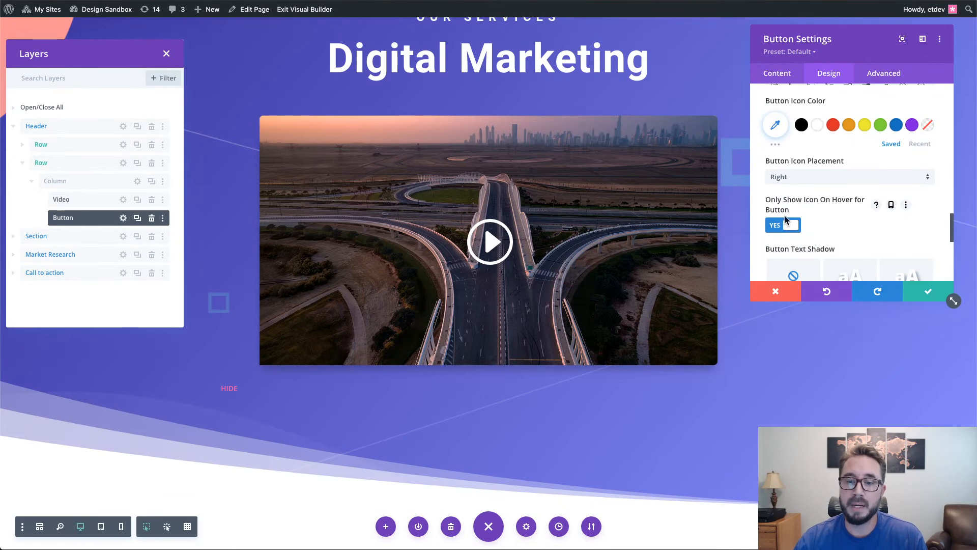
{"action": "left_click", "coordinate": [789, 227]}
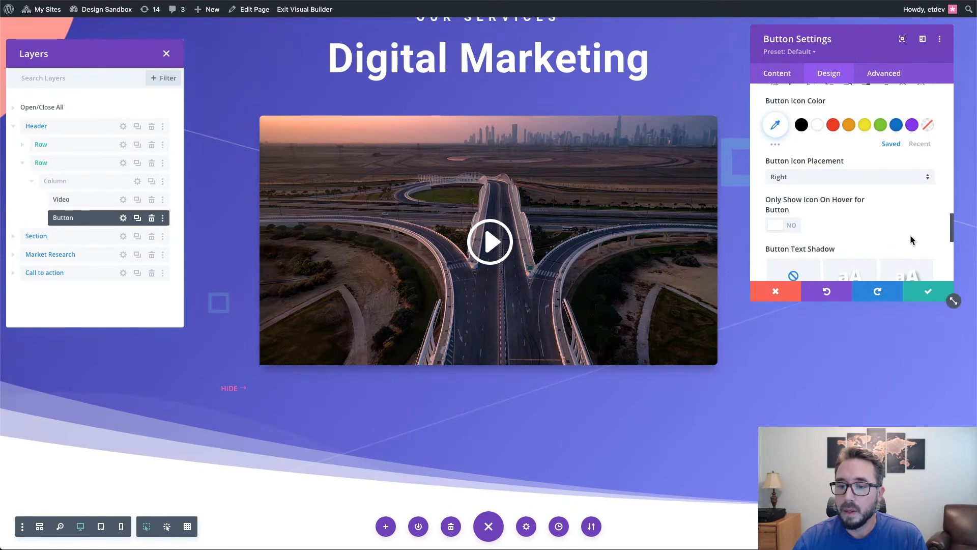
Set the Hide button's padding to 0.5em for top and bottom and 1em for left and right, linking each pair.
{"action": "scroll", "coordinate": [897, 235], "scroll_direction": "down", "scroll_amount": 10}
{"action": "left_click", "coordinate": [815, 119]}
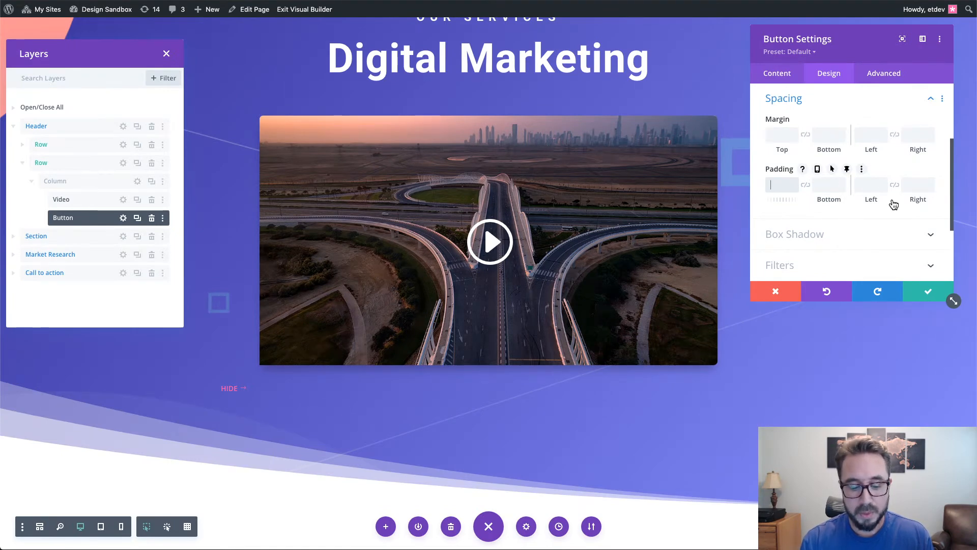
{"action": "type", "text": "0.5em"}
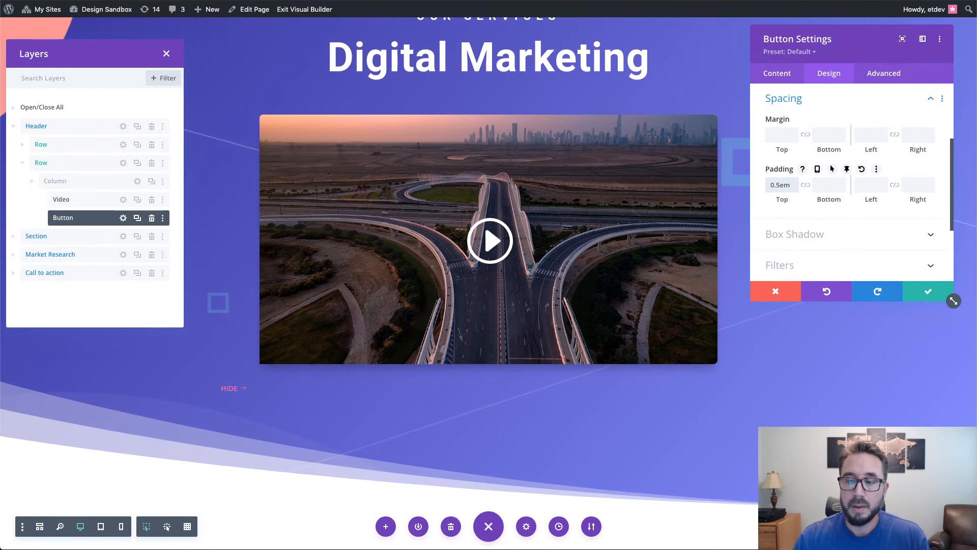
{"action": "left_click", "coordinate": [806, 185]}
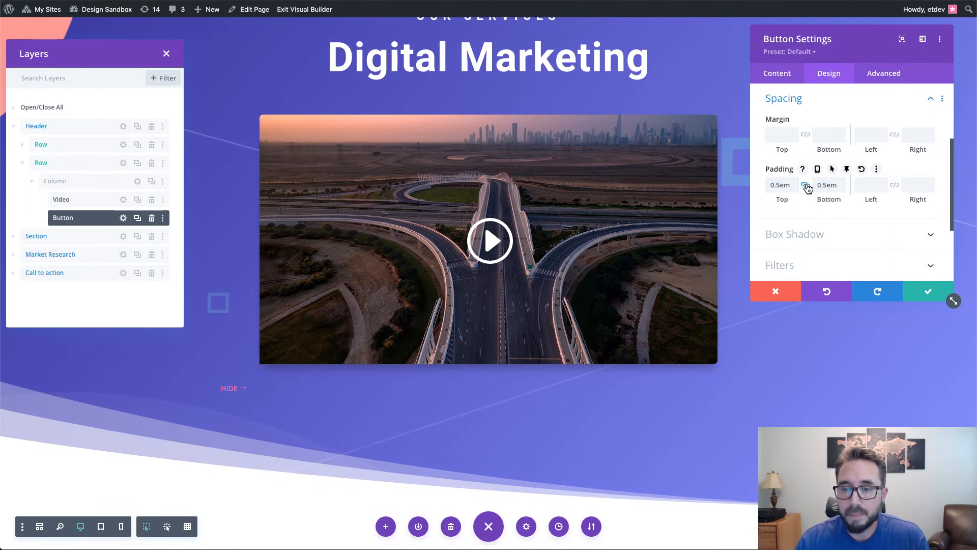
{"action": "left_click", "coordinate": [869, 186]}
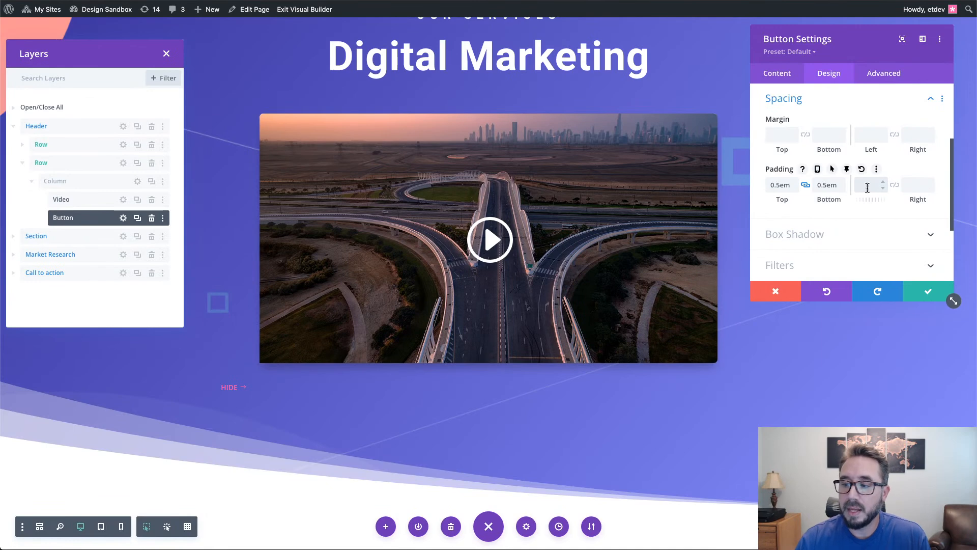
{"action": "type", "text": "1em"}
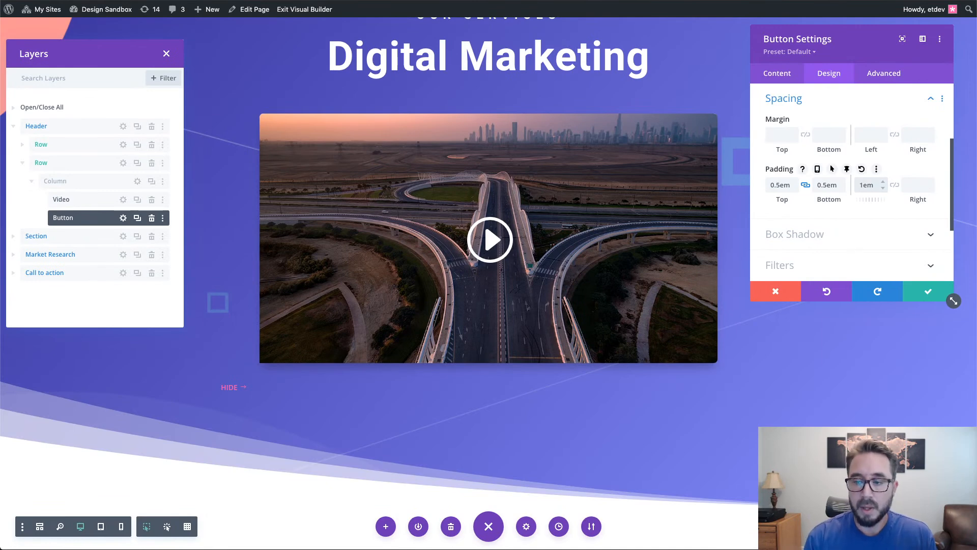
{"action": "left_click", "coordinate": [895, 185]}
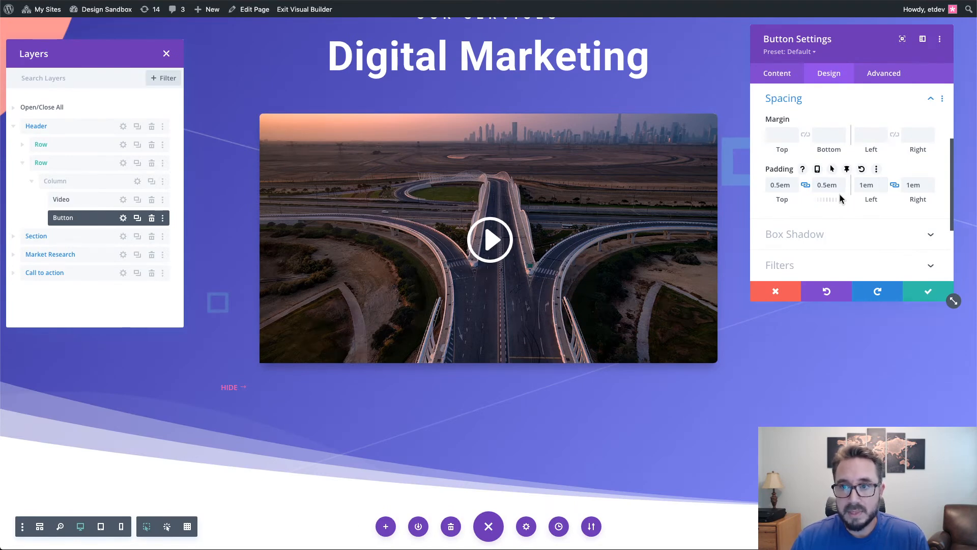
{"action": "double_click", "coordinate": [866, 186]}
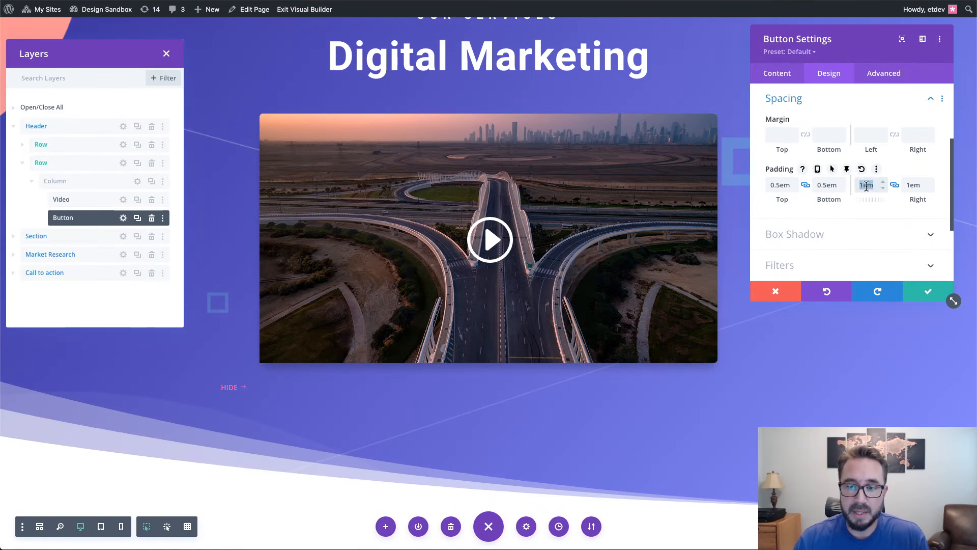
{"action": "left_click", "coordinate": [872, 216]}
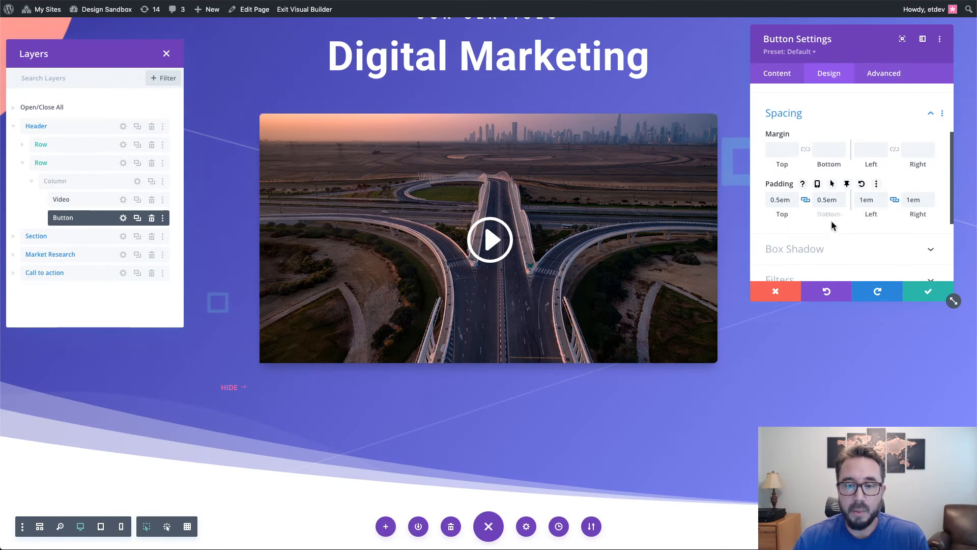
Assign the CSS class et-sticky-video-toggle to the Hide button.
{"action": "scroll", "coordinate": [831, 222], "scroll_direction": "down", "scroll_amount": 3}
{"action": "scroll", "coordinate": [833, 225], "scroll_direction": "down", "scroll_amount": 1}
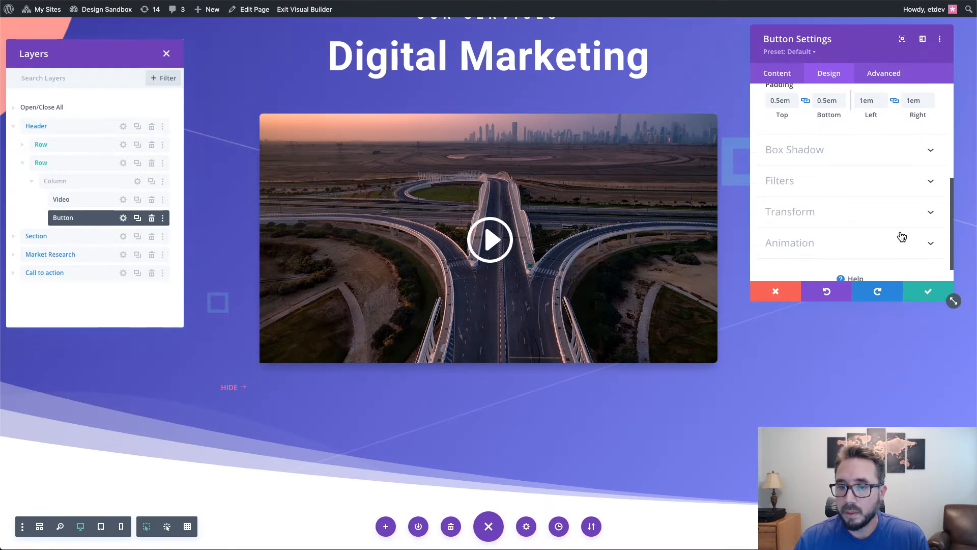
{"action": "scroll", "coordinate": [886, 232], "scroll_direction": "down", "scroll_amount": 1}
{"action": "scroll", "coordinate": [885, 233], "scroll_direction": "up", "scroll_amount": 5}
{"action": "scroll", "coordinate": [886, 232], "scroll_direction": "up", "scroll_amount": 2}
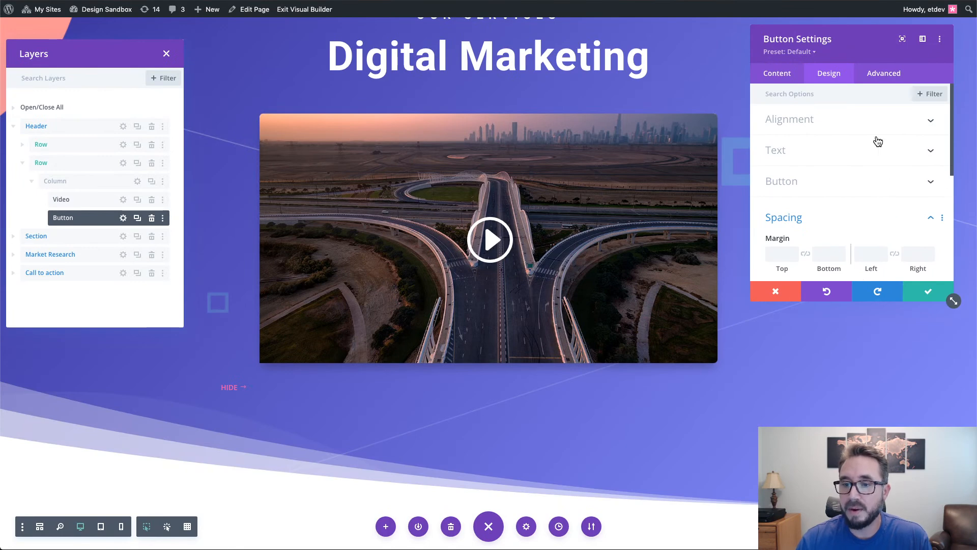
{"action": "left_click", "coordinate": [880, 82]}
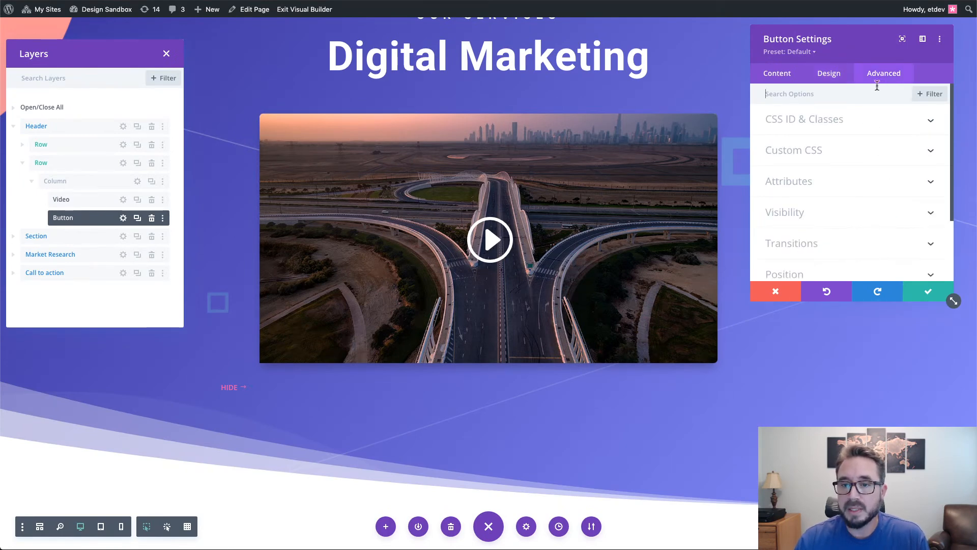
{"action": "left_click", "coordinate": [864, 129]}
{"action": "left_click", "coordinate": [846, 196]}
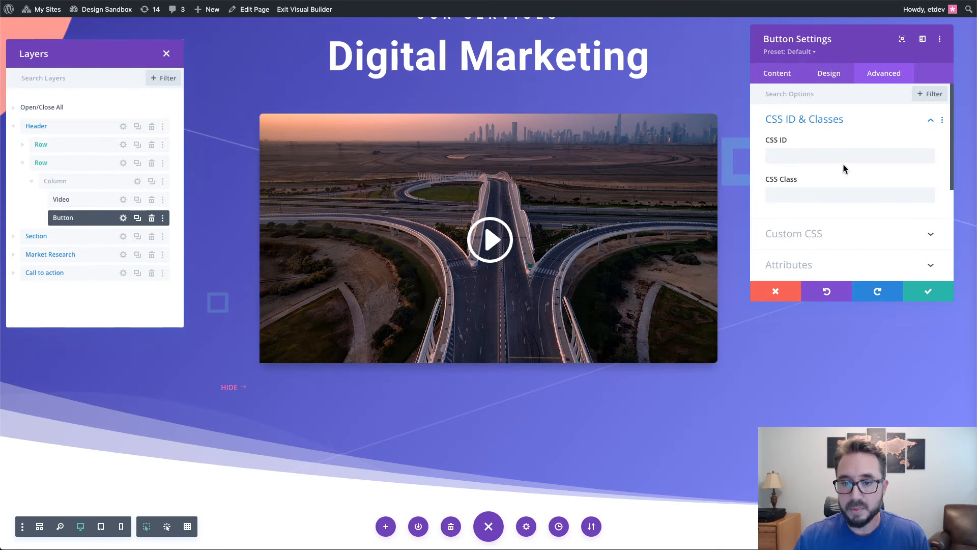
{"action": "type", "text": "et-sticky-video-toggle"}
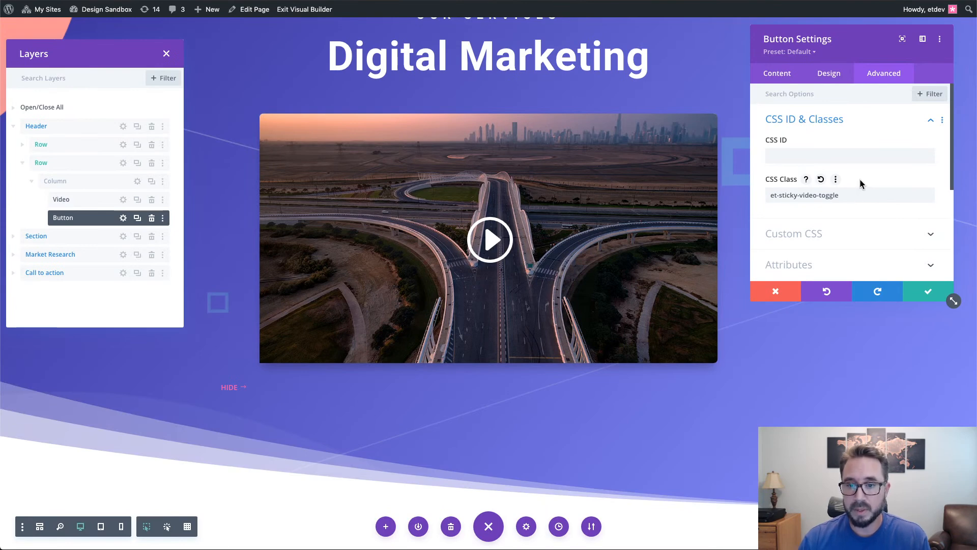
Set the Hide button's position to Absolute.
{"action": "scroll", "coordinate": [860, 182], "scroll_direction": "down", "scroll_amount": 2}
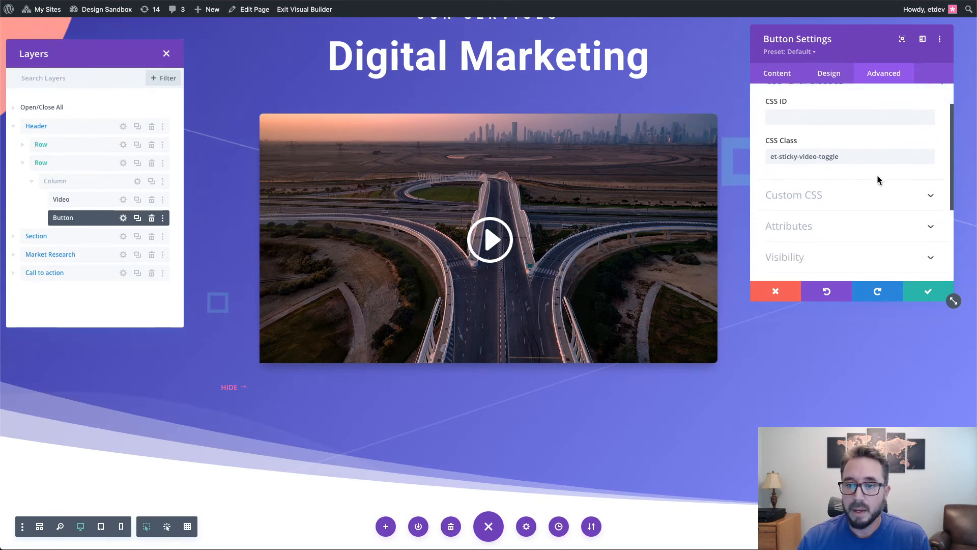
{"action": "scroll", "coordinate": [876, 175], "scroll_direction": "down", "scroll_amount": 1}
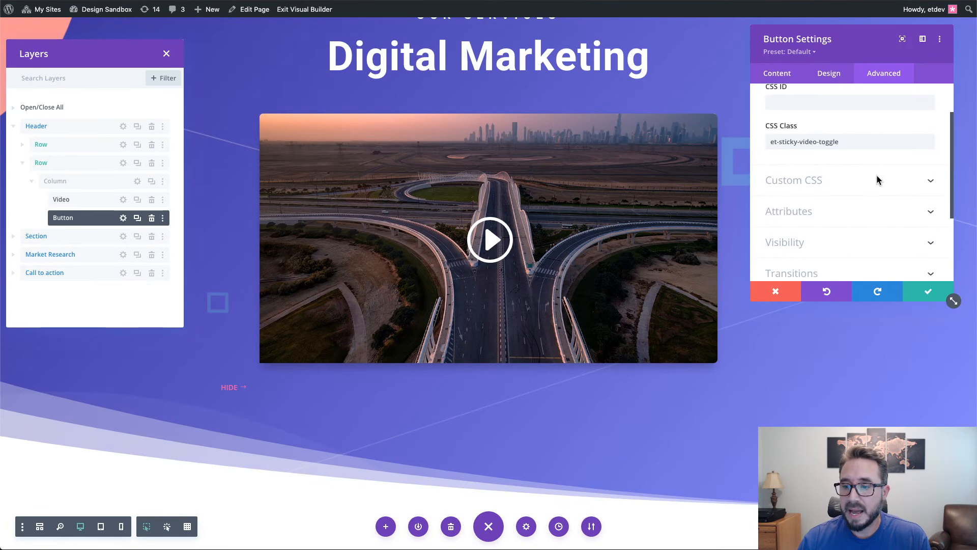
{"action": "scroll", "coordinate": [881, 198], "scroll_direction": "down", "scroll_amount": 2}
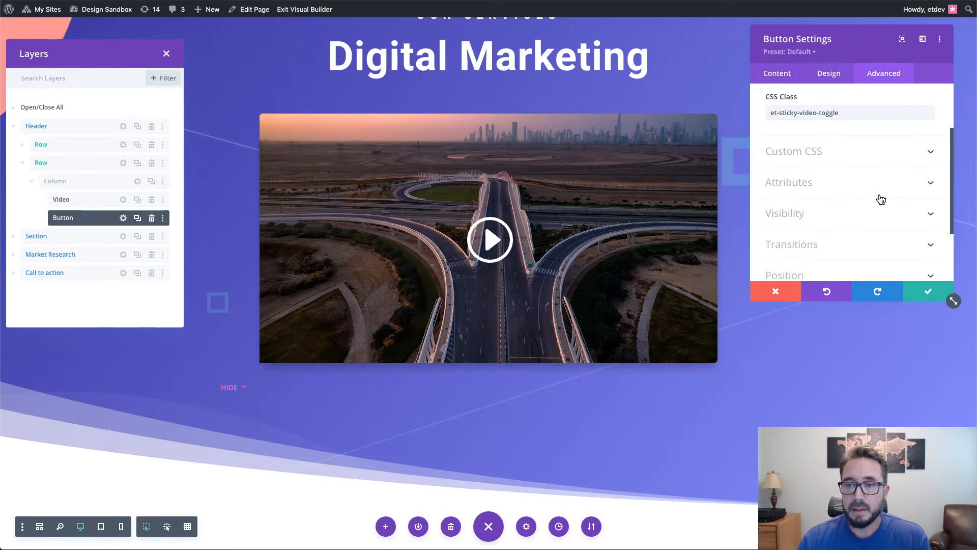
{"action": "scroll", "coordinate": [881, 199], "scroll_direction": "up", "scroll_amount": 2}
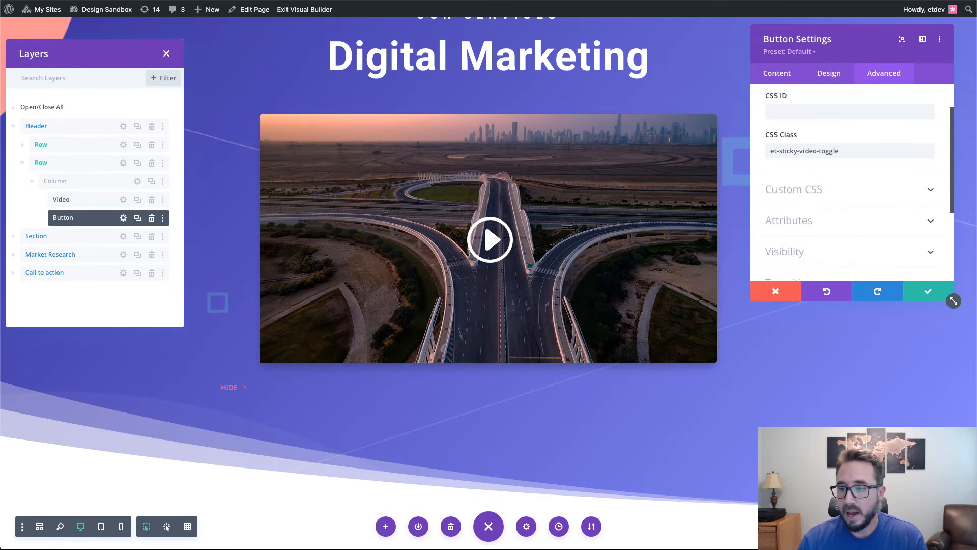
{"action": "scroll", "coordinate": [829, 211], "scroll_direction": "down", "scroll_amount": 3}
{"action": "left_click", "coordinate": [828, 201]}
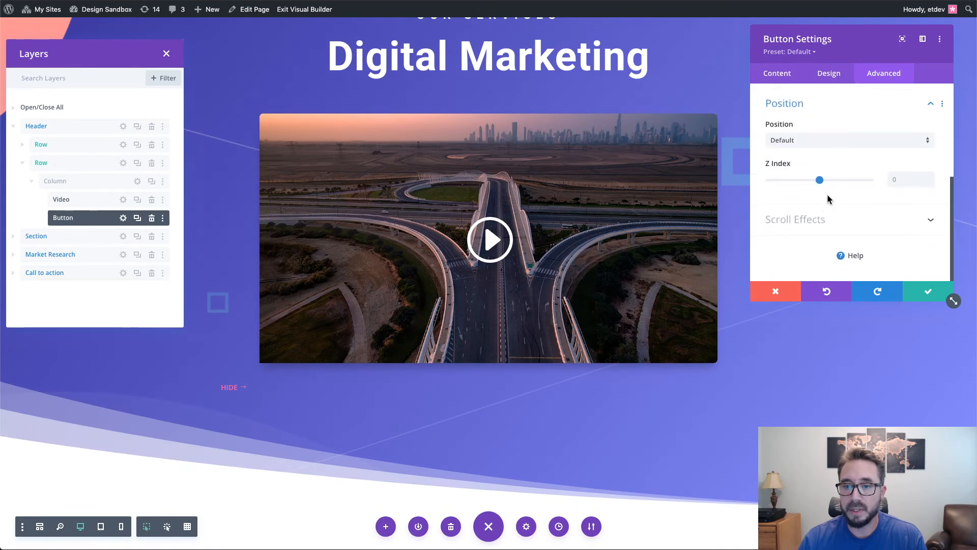
{"action": "left_click", "coordinate": [813, 143]}
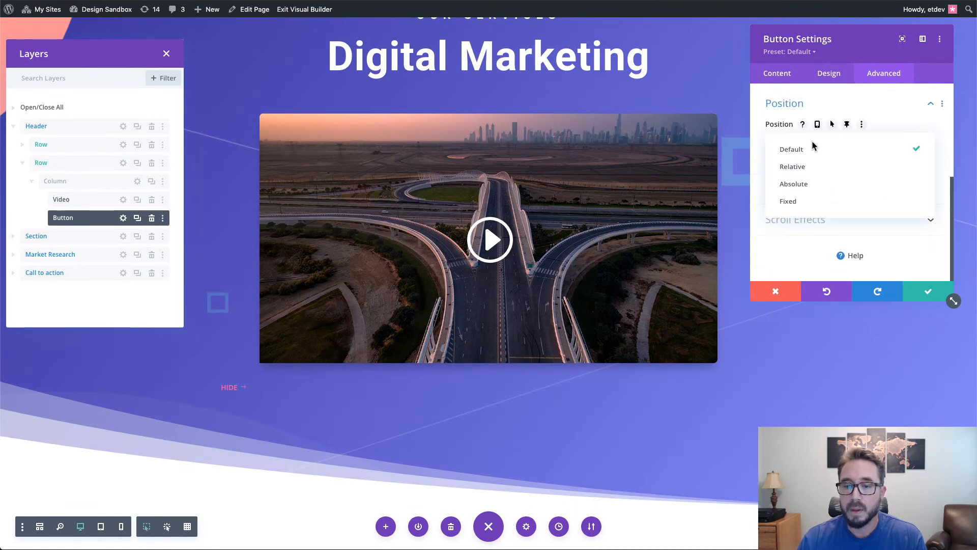
{"action": "left_click", "coordinate": [811, 186]}
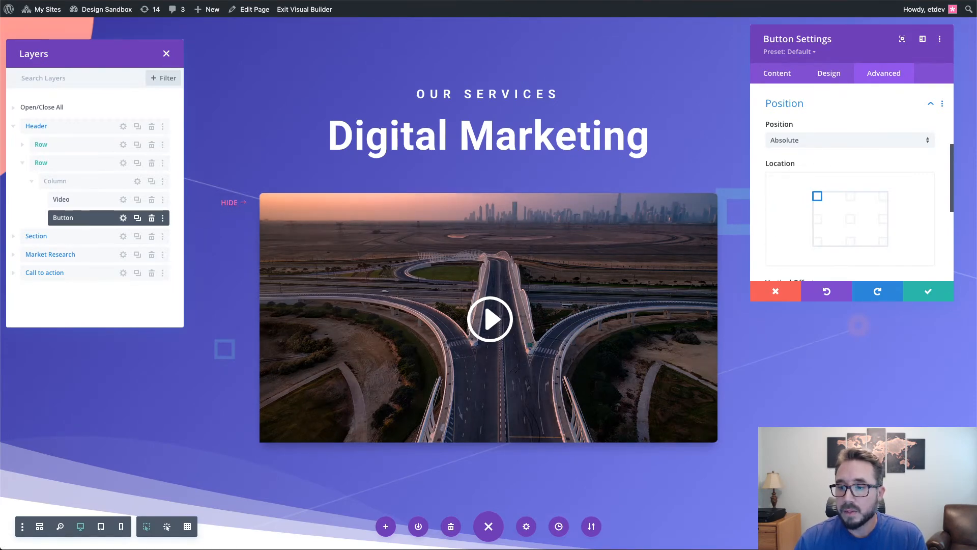
Set the Hide button's absolute position location to the bottom-left corner of its column.
{"action": "left_click", "coordinate": [818, 242]}
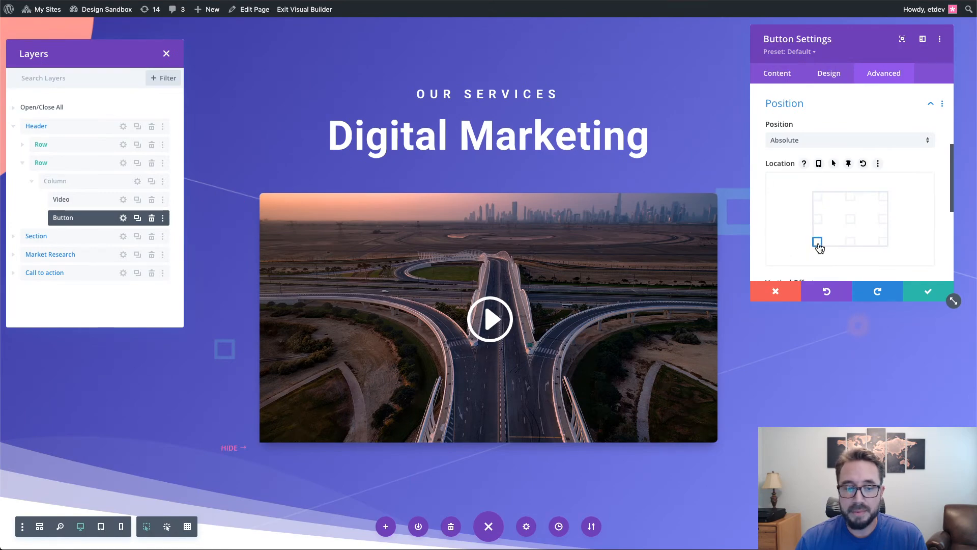
{"action": "scroll", "coordinate": [432, 336], "scroll_direction": "down", "scroll_amount": 3}
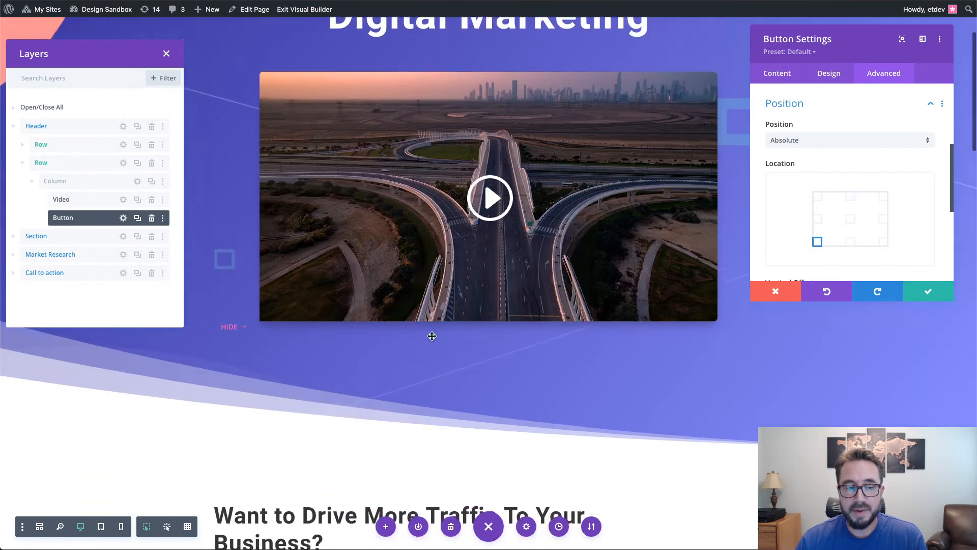
{"action": "scroll", "coordinate": [432, 336], "scroll_direction": "down", "scroll_amount": 1}
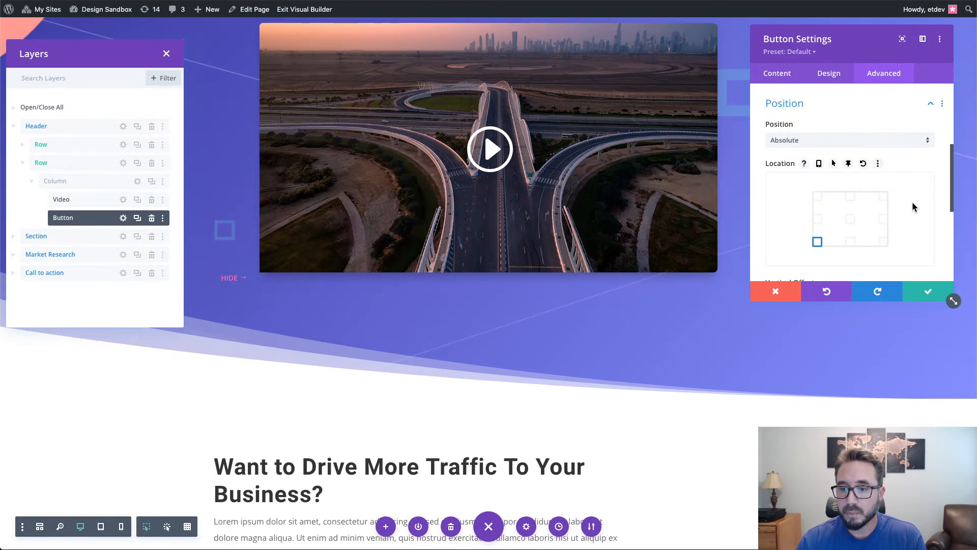
{"action": "scroll", "coordinate": [924, 195], "scroll_direction": "up", "scroll_amount": 2}
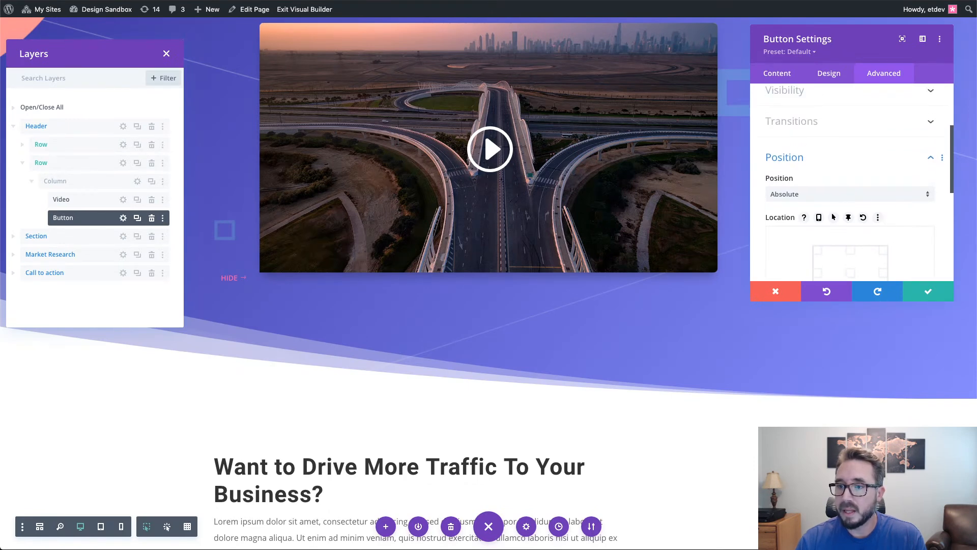
{"action": "scroll", "coordinate": [878, 206], "scroll_direction": "up", "scroll_amount": 1}
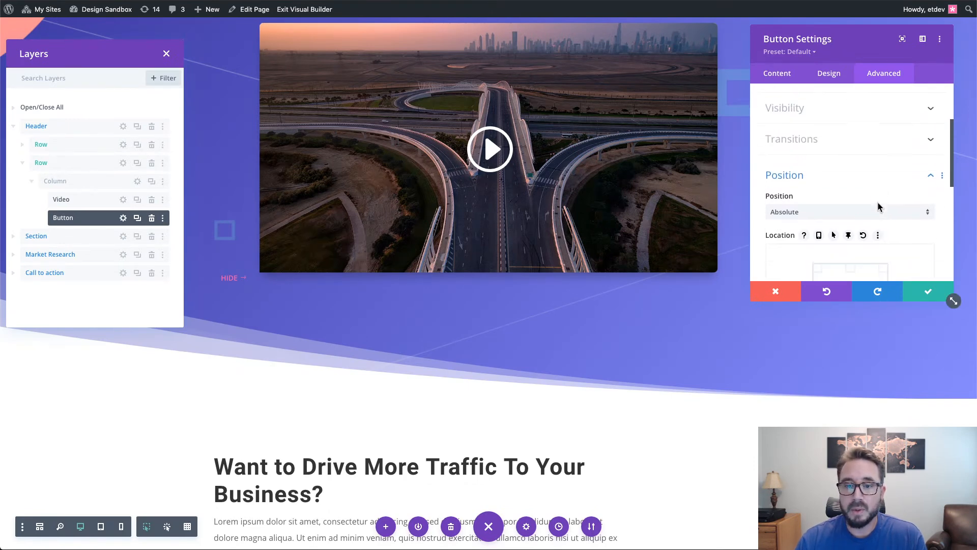
{"action": "scroll", "coordinate": [878, 206], "scroll_direction": "down", "scroll_amount": 2}
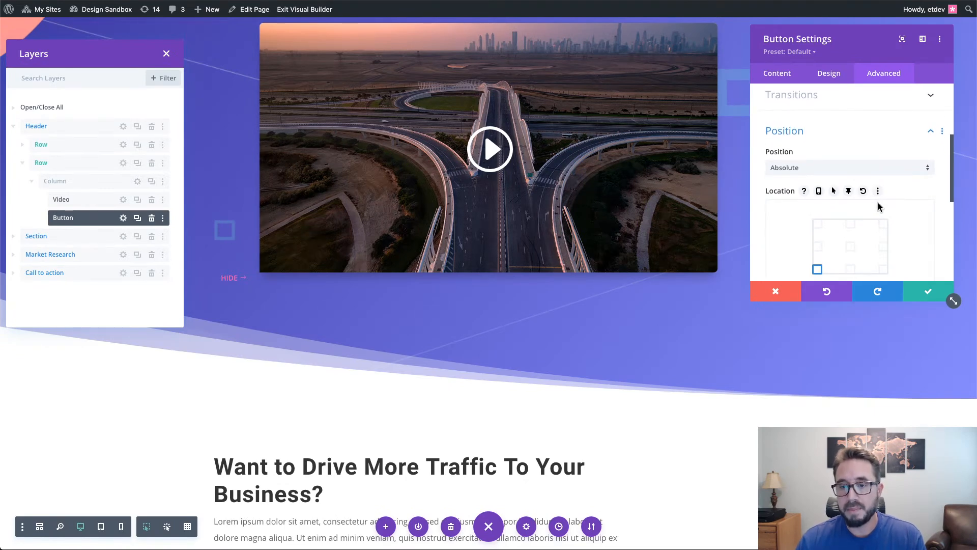
{"action": "scroll", "coordinate": [881, 202], "scroll_direction": "up", "scroll_amount": 1}
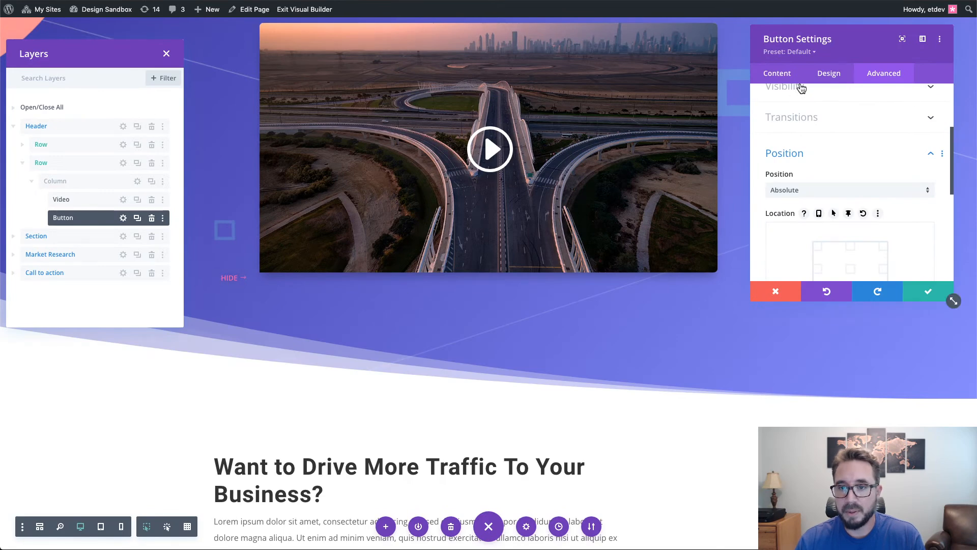
Unlink the Hide button's left and right padding and set the right padding to 1.7em.
{"action": "left_click", "coordinate": [826, 77]}
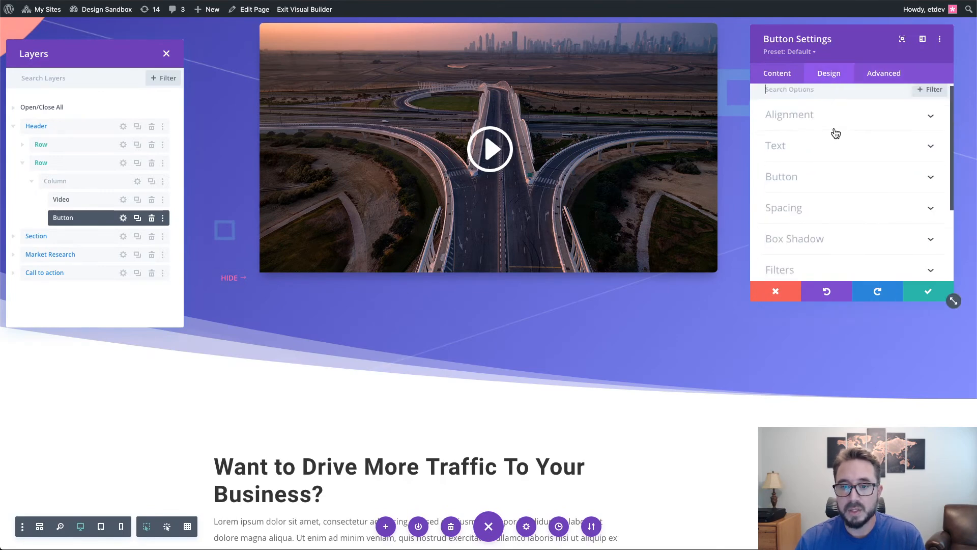
{"action": "scroll", "coordinate": [836, 133], "scroll_direction": "down", "scroll_amount": 5}
{"action": "scroll", "coordinate": [836, 133], "scroll_direction": "up", "scroll_amount": 5}
{"action": "scroll", "coordinate": [836, 134], "scroll_direction": "down", "scroll_amount": 2}
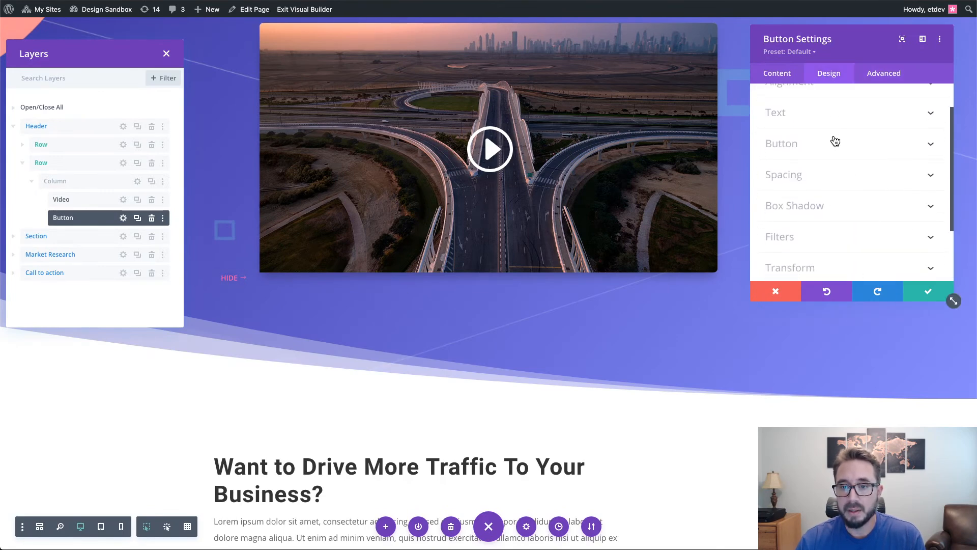
{"action": "left_click", "coordinate": [858, 163]}
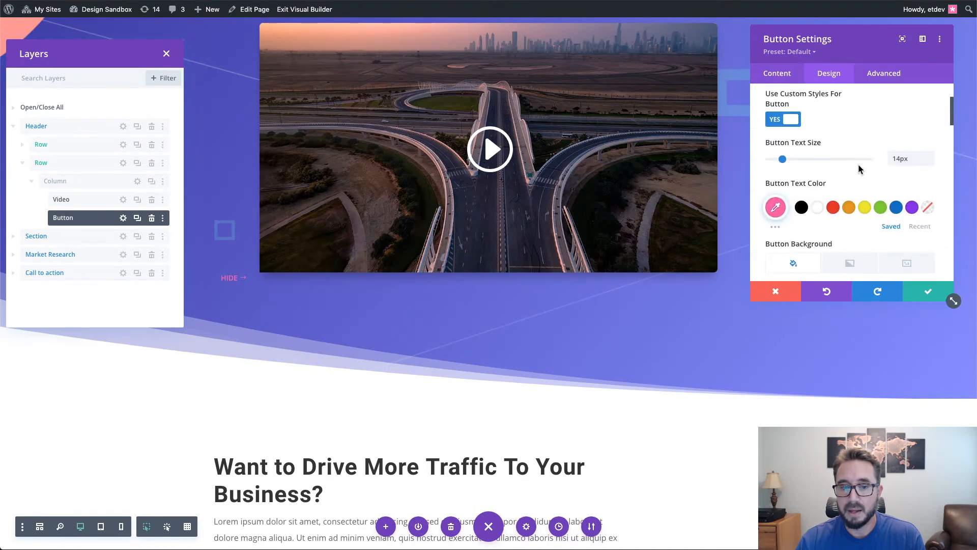
{"action": "scroll", "coordinate": [859, 167], "scroll_direction": "down", "scroll_amount": 6}
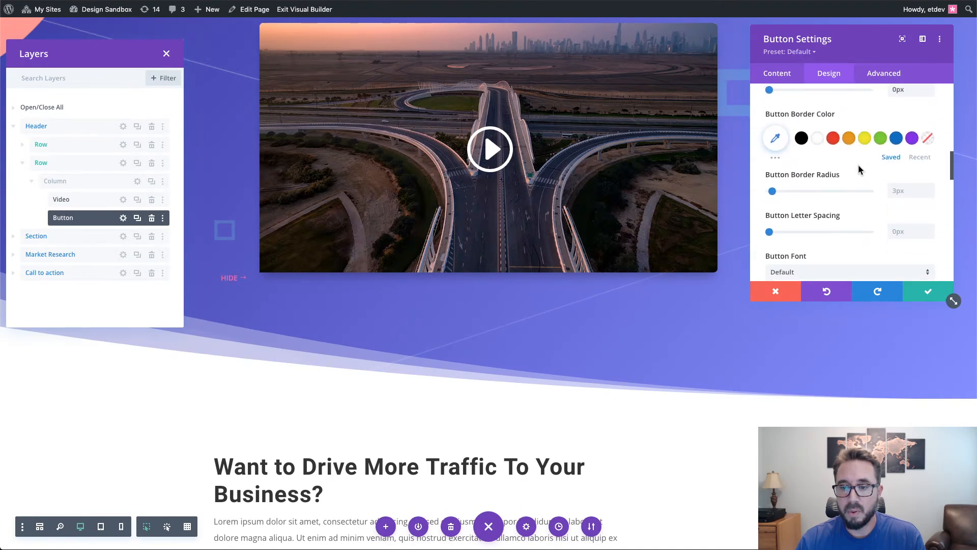
{"action": "scroll", "coordinate": [859, 169], "scroll_direction": "down", "scroll_amount": 8}
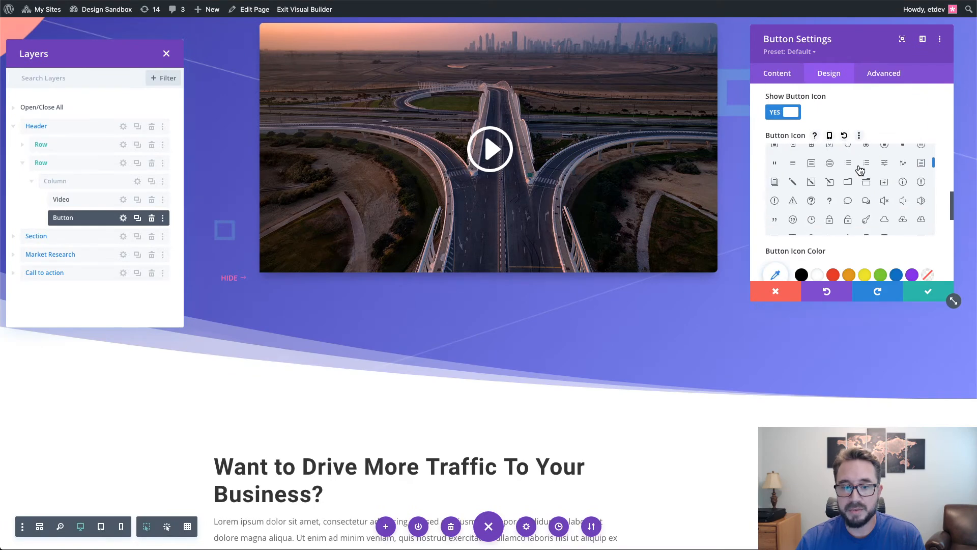
{"action": "scroll", "coordinate": [868, 240], "scroll_direction": "down", "scroll_amount": 8}
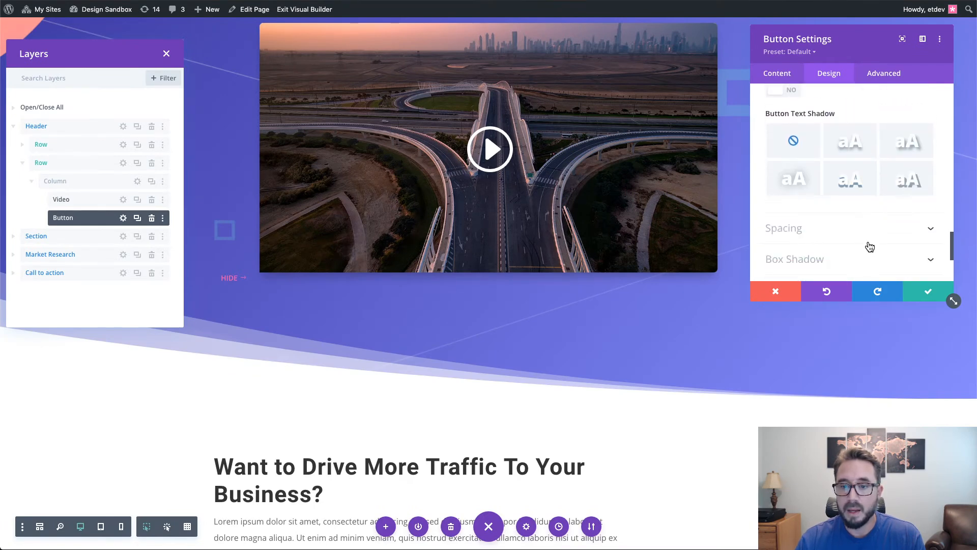
{"action": "scroll", "coordinate": [870, 247], "scroll_direction": "down", "scroll_amount": 4}
{"action": "scroll", "coordinate": [870, 247], "scroll_direction": "up", "scroll_amount": 2}
{"action": "left_click", "coordinate": [881, 175]}
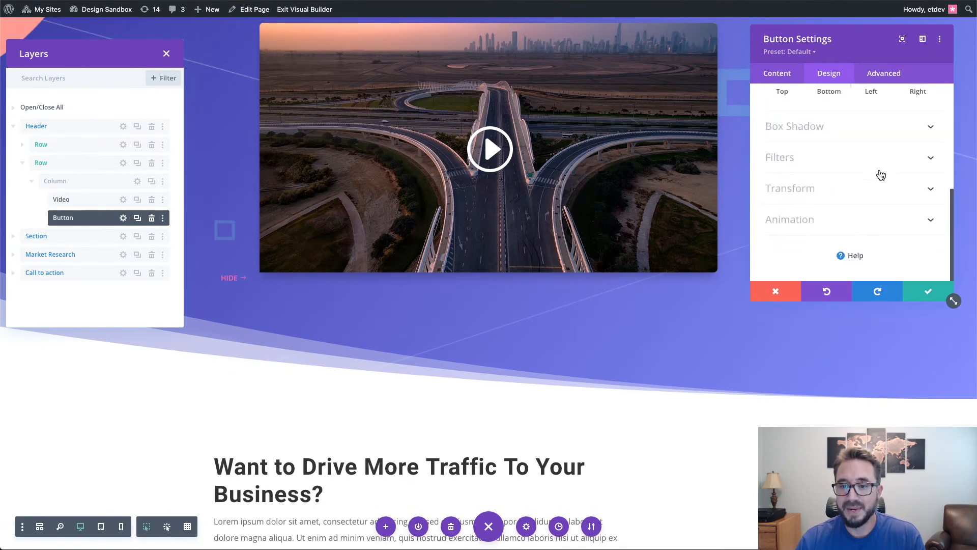
{"action": "scroll", "coordinate": [881, 174], "scroll_direction": "up", "scroll_amount": 3}
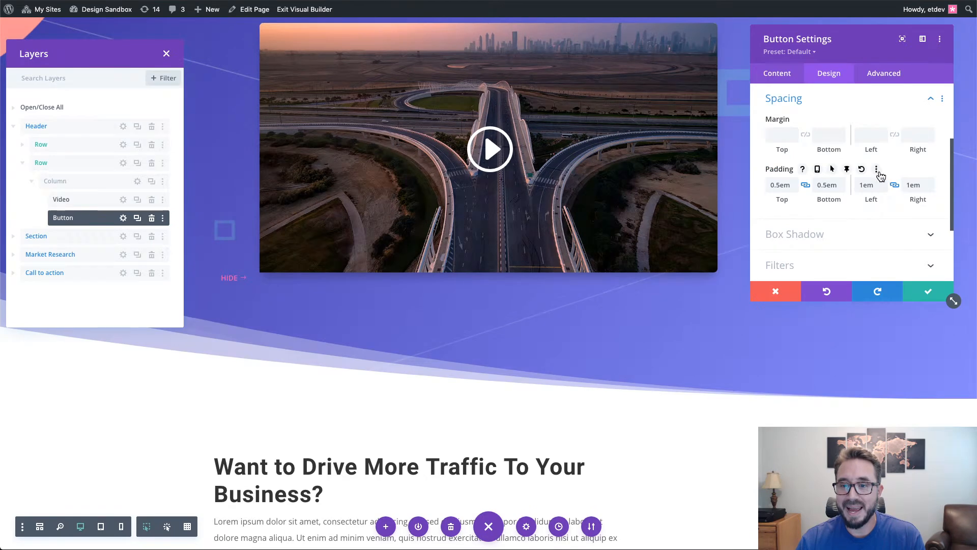
{"action": "left_click", "coordinate": [909, 185]}
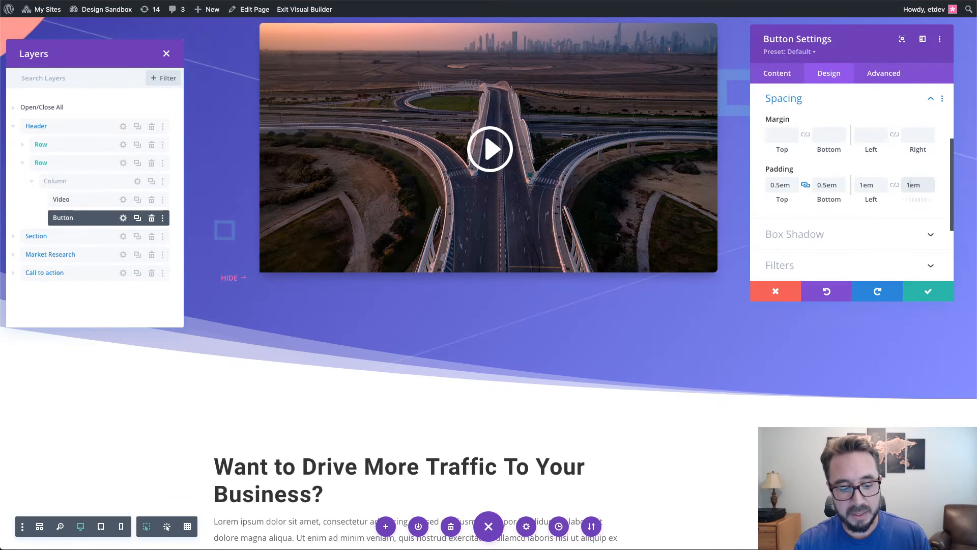
{"action": "type", "text": ".7"}
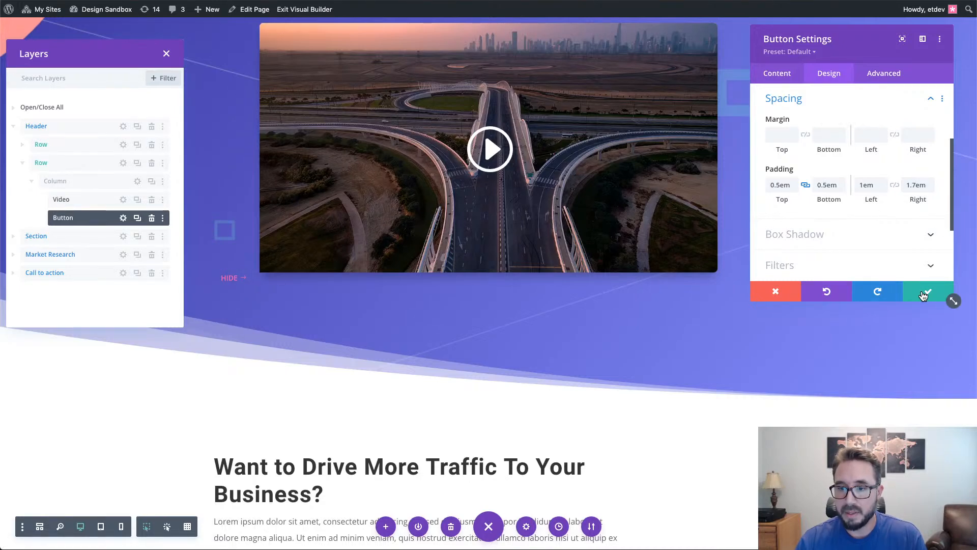
{"action": "scroll", "coordinate": [916, 212], "scroll_direction": "up", "scroll_amount": 5}
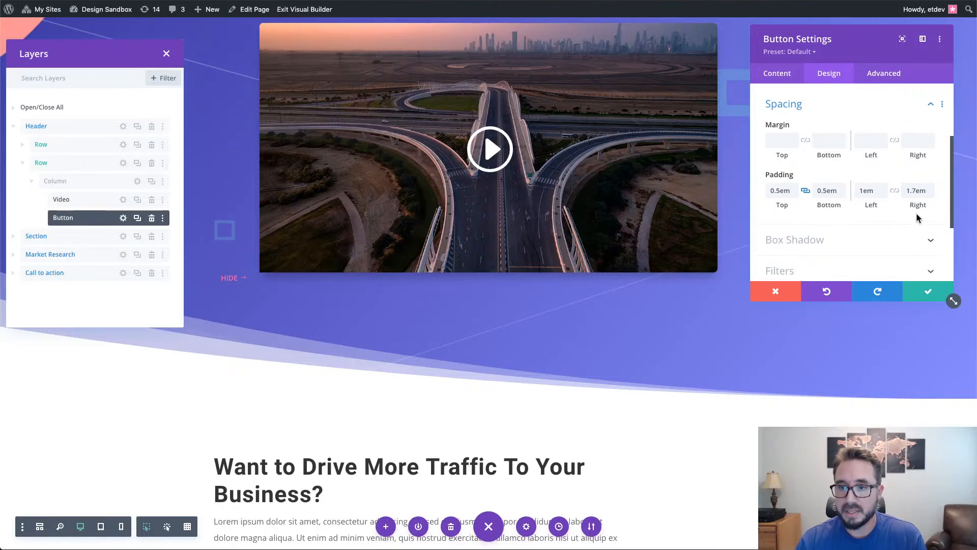
{"action": "left_click", "coordinate": [894, 77]}
{"action": "scroll", "coordinate": [886, 154], "scroll_direction": "down", "scroll_amount": 3}
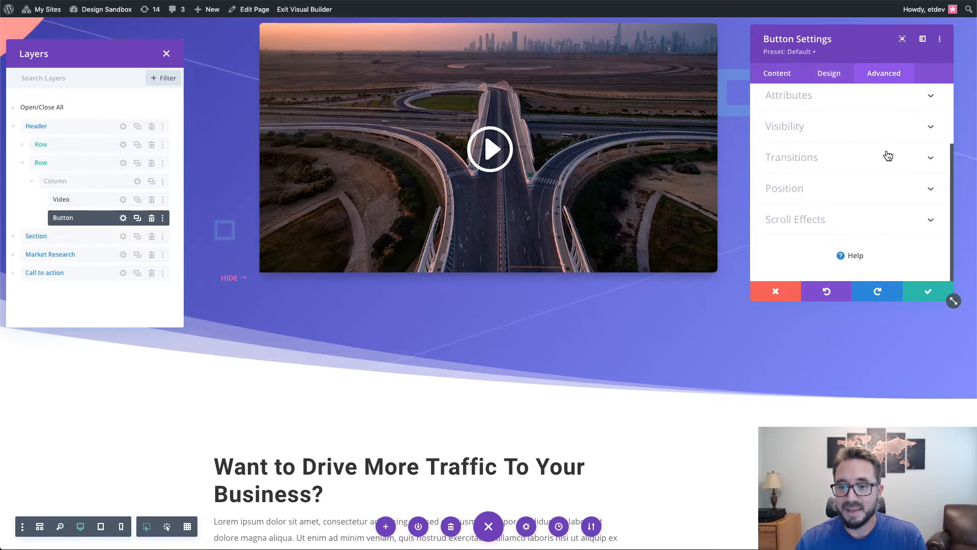
{"action": "left_click", "coordinate": [864, 195]}
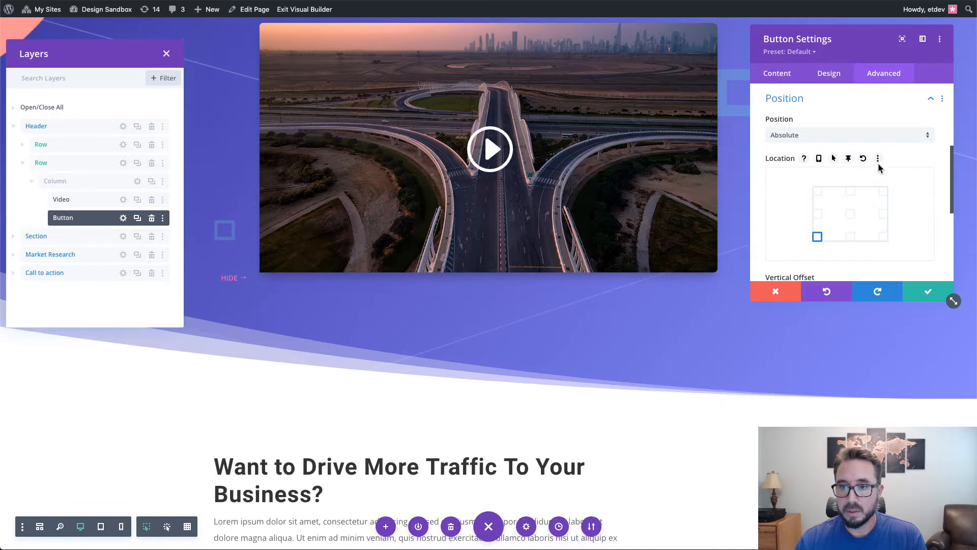
{"action": "scroll", "coordinate": [868, 137], "scroll_direction": "up", "scroll_amount": 3}
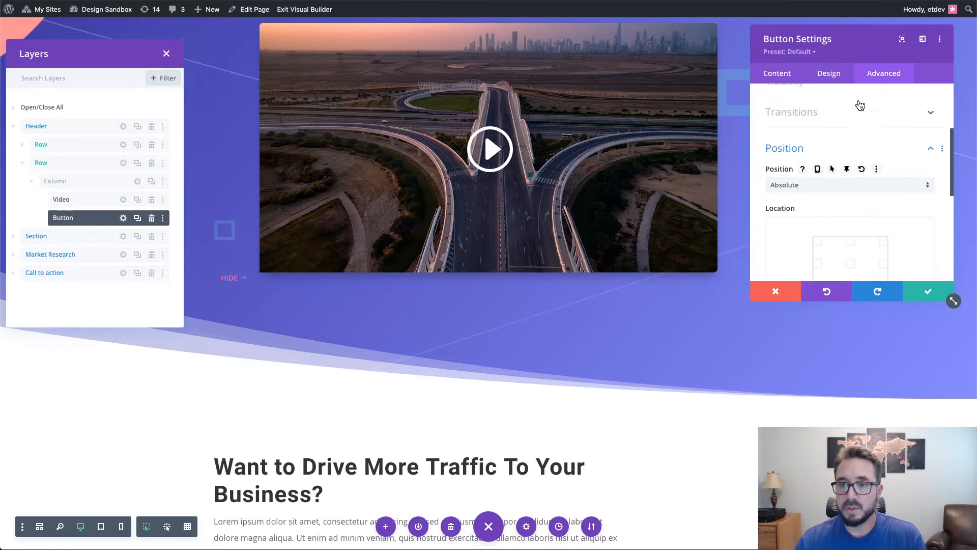
Move the button settings window clear of the video and bring the video into its sticky state on the page.
{"action": "left_click", "coordinate": [826, 73]}
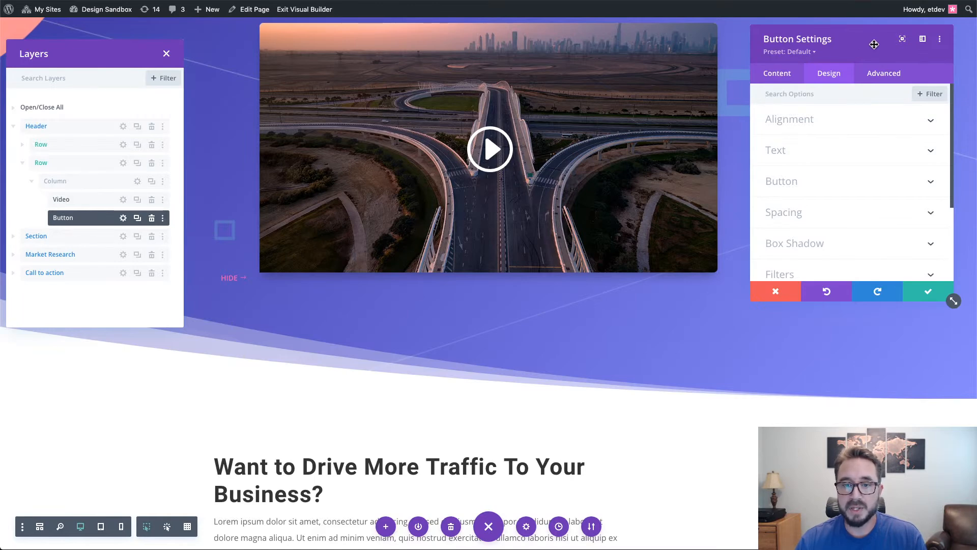
{"action": "left_click_drag", "start_coordinate": [874, 44], "coordinate": [317, 60]}
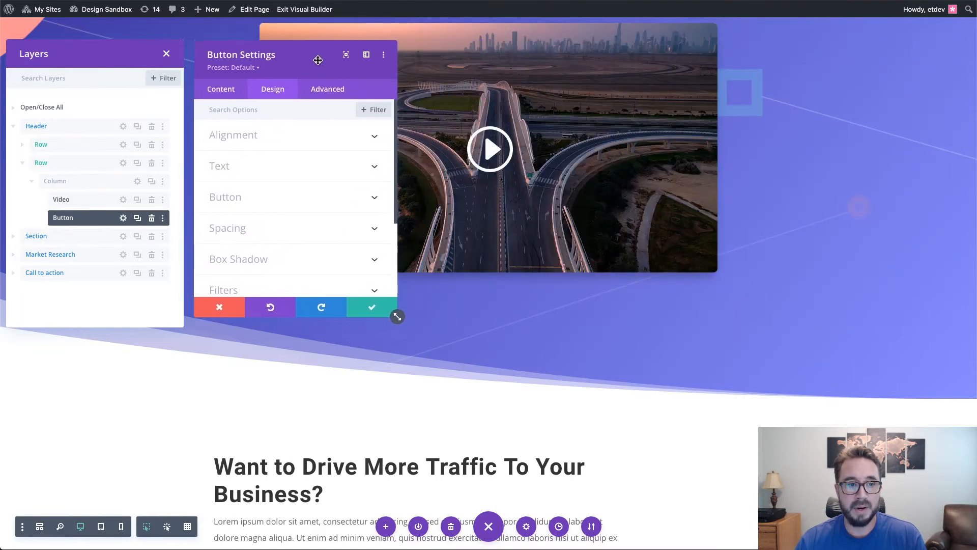
{"action": "scroll", "coordinate": [942, 194], "scroll_direction": "down", "scroll_amount": 2}
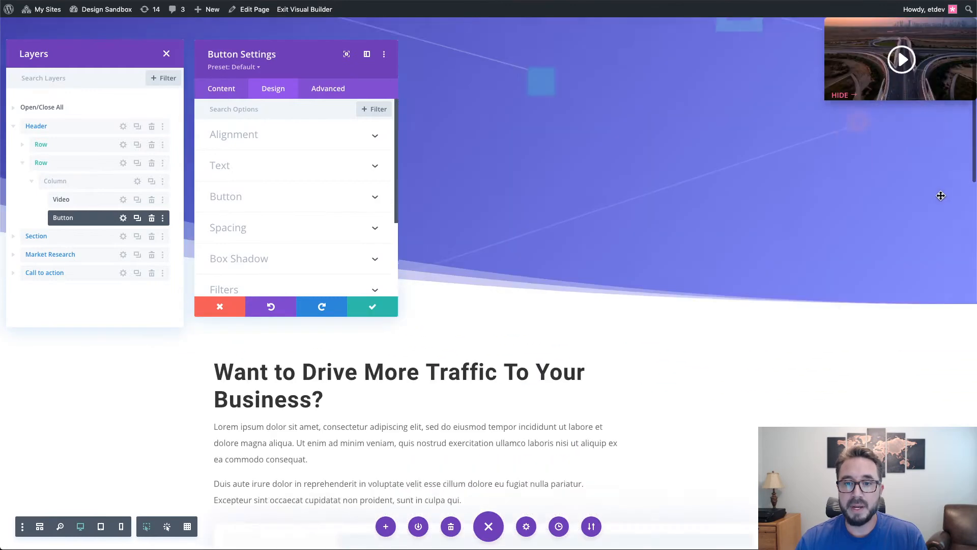
{"action": "scroll", "coordinate": [942, 196], "scroll_direction": "down", "scroll_amount": 1}
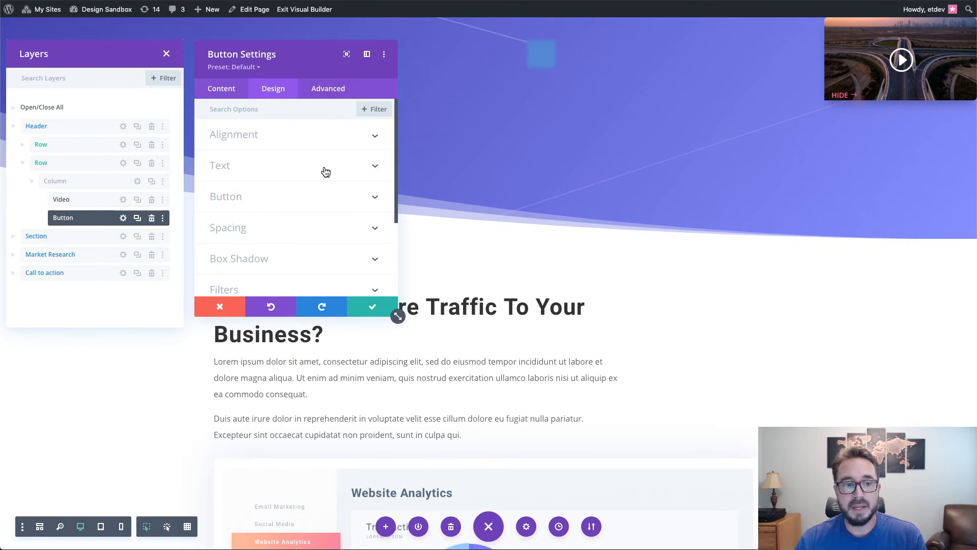
Enable sticky styling for the Hide button's Transform options and bring up the Translate controls for its sticky state.
{"action": "scroll", "coordinate": [323, 170], "scroll_direction": "down", "scroll_amount": 3}
{"action": "left_click", "coordinate": [304, 204]}
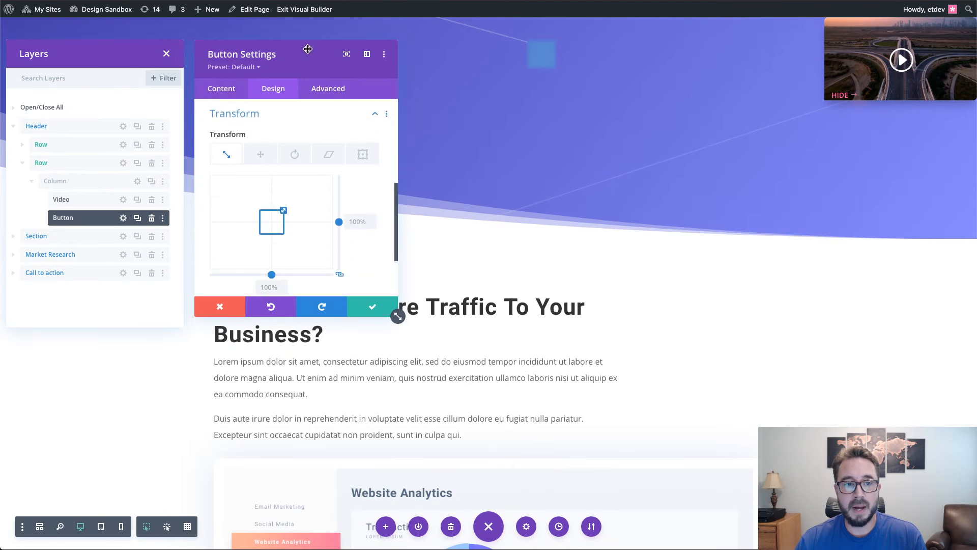
{"action": "left_click_drag", "start_coordinate": [308, 46], "coordinate": [667, 38]}
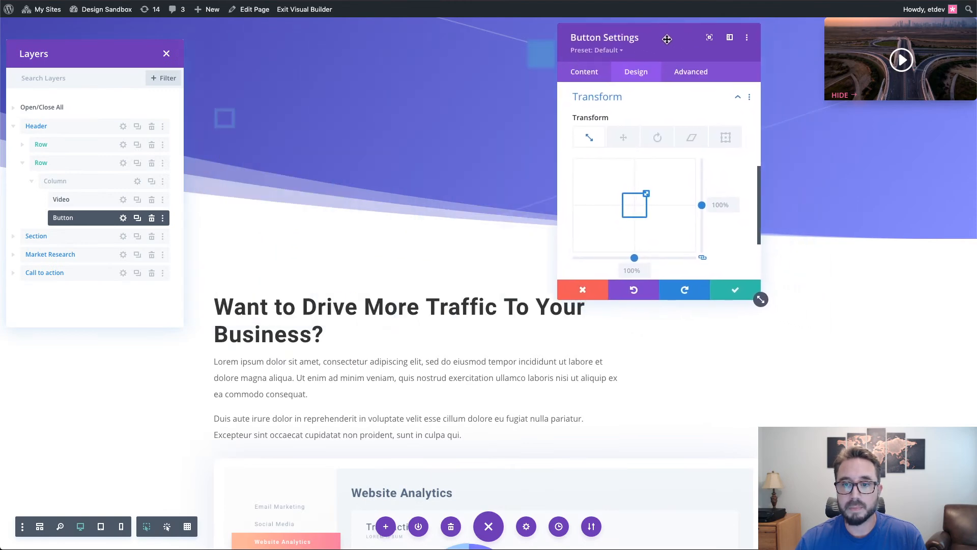
{"action": "scroll", "coordinate": [737, 205], "scroll_direction": "down", "scroll_amount": 1}
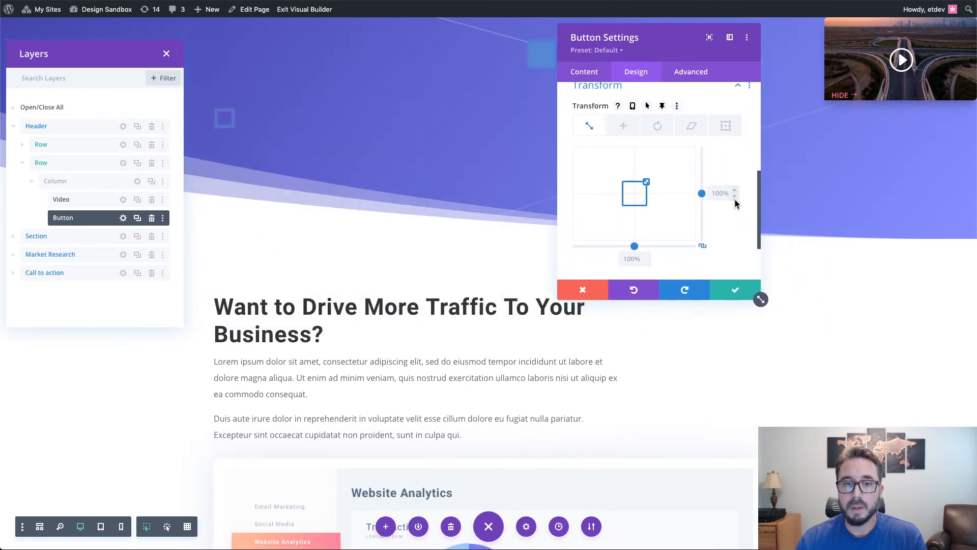
{"action": "scroll", "coordinate": [736, 203], "scroll_direction": "up", "scroll_amount": 1}
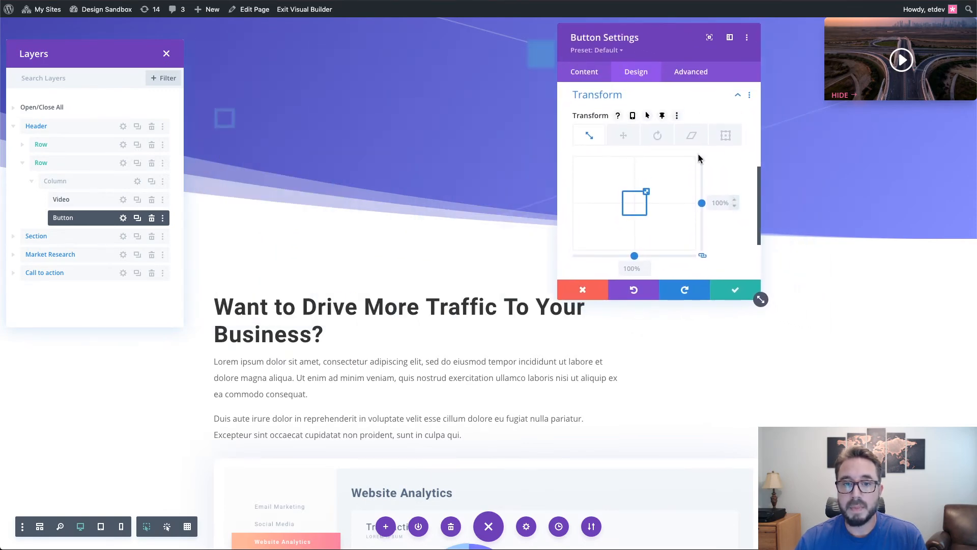
{"action": "left_click", "coordinate": [663, 115]}
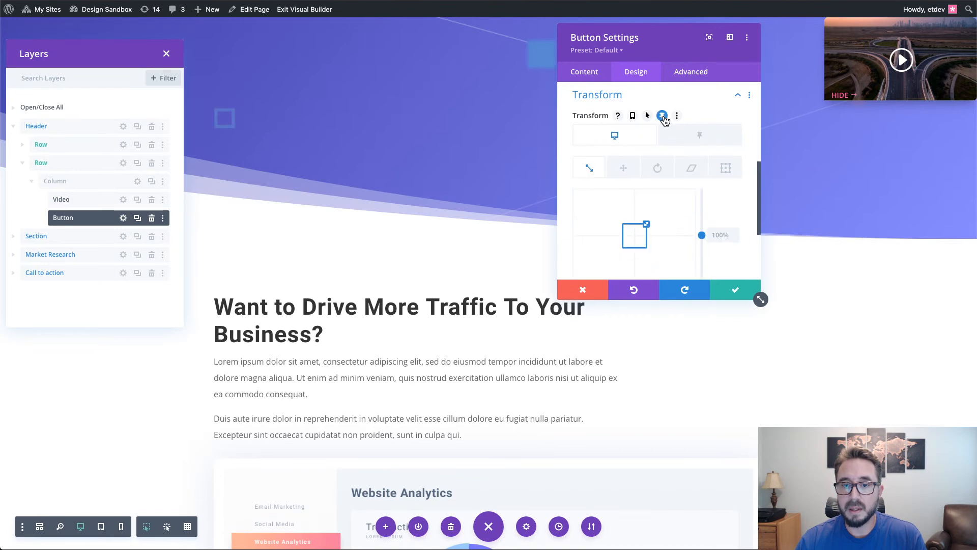
{"action": "left_click", "coordinate": [705, 143]}
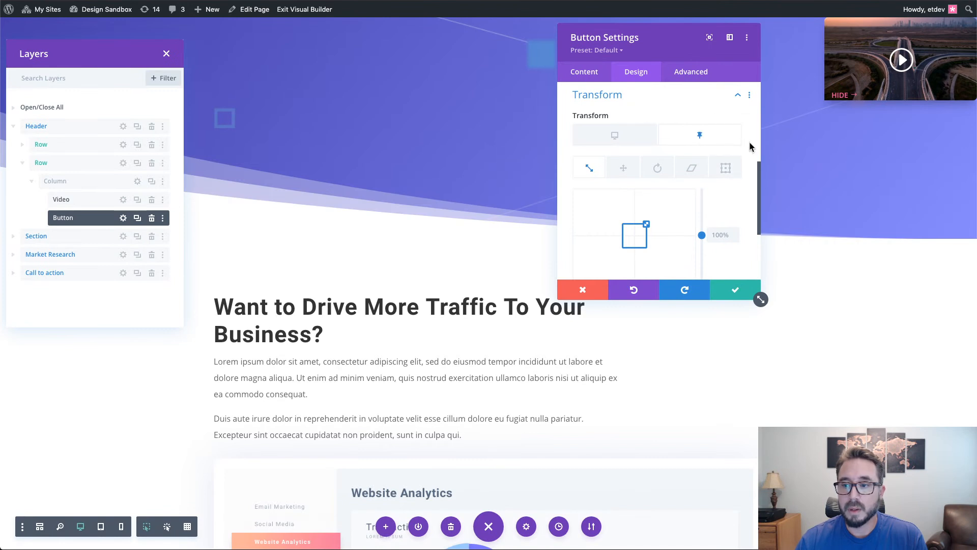
{"action": "left_click", "coordinate": [623, 170]}
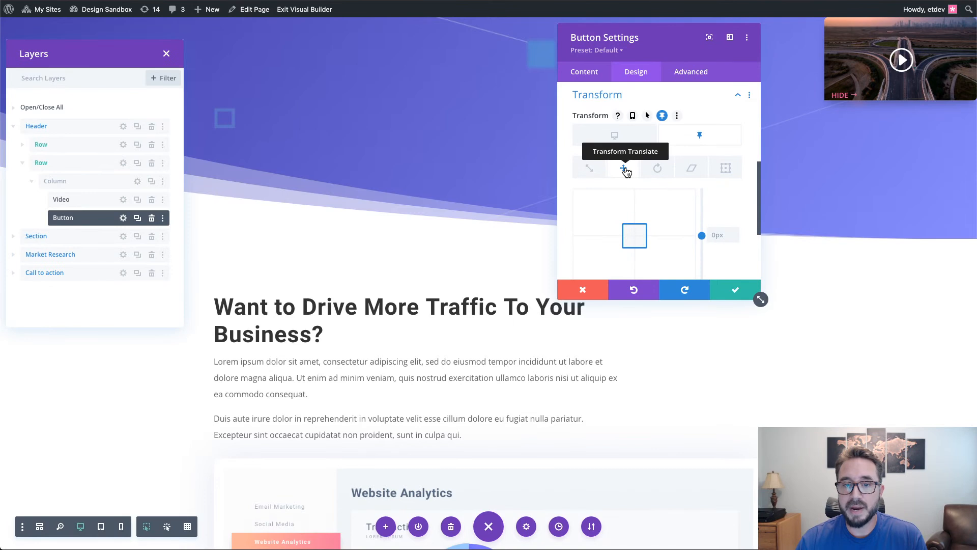
Unlink the sticky Translate axes and set the Hide button's horizontal translate to -100%.
{"action": "scroll", "coordinate": [730, 199], "scroll_direction": "down", "scroll_amount": 2}
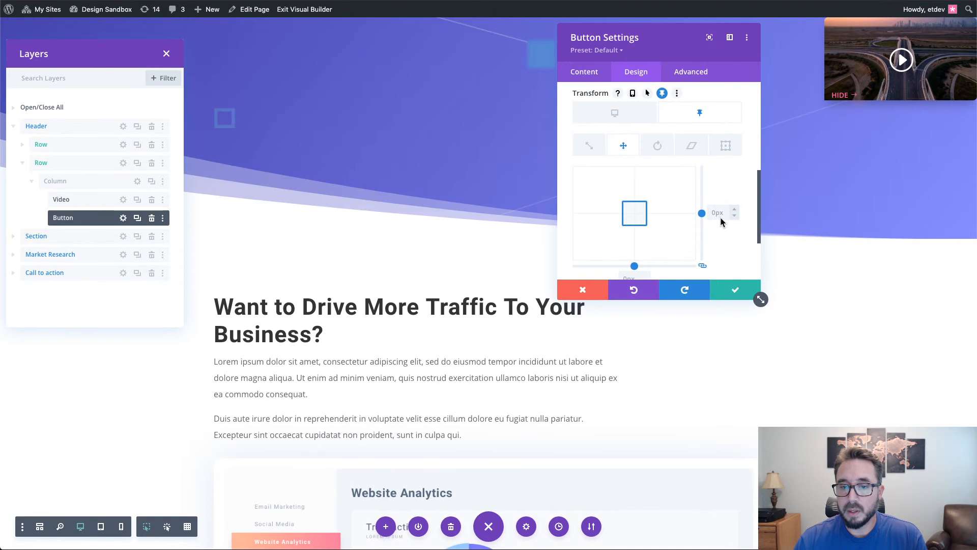
{"action": "scroll", "coordinate": [722, 241], "scroll_direction": "down", "scroll_amount": 1}
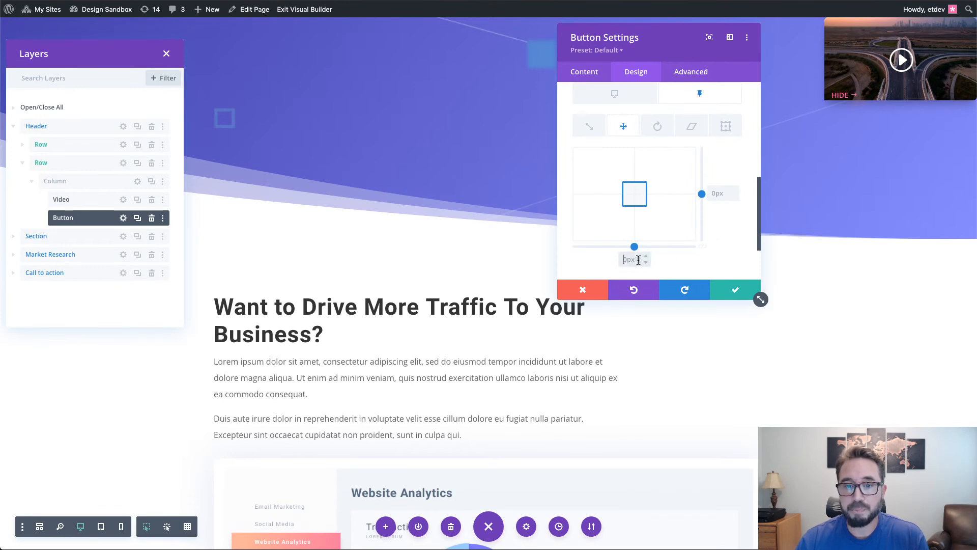
{"action": "scroll", "coordinate": [724, 227], "scroll_direction": "up", "scroll_amount": 1}
{"action": "scroll", "coordinate": [724, 227], "scroll_direction": "down", "scroll_amount": 1}
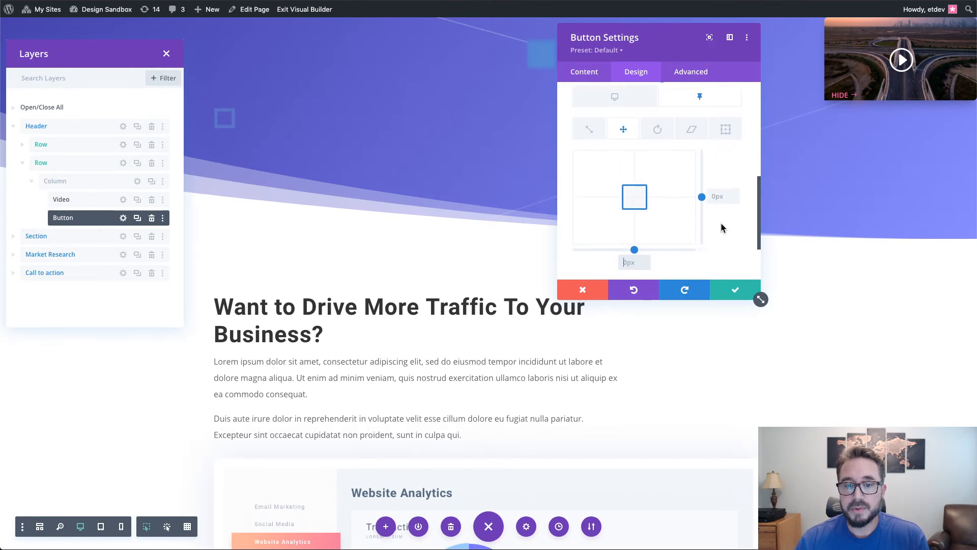
{"action": "left_click_drag", "start_coordinate": [754, 301], "coordinate": [759, 325]}
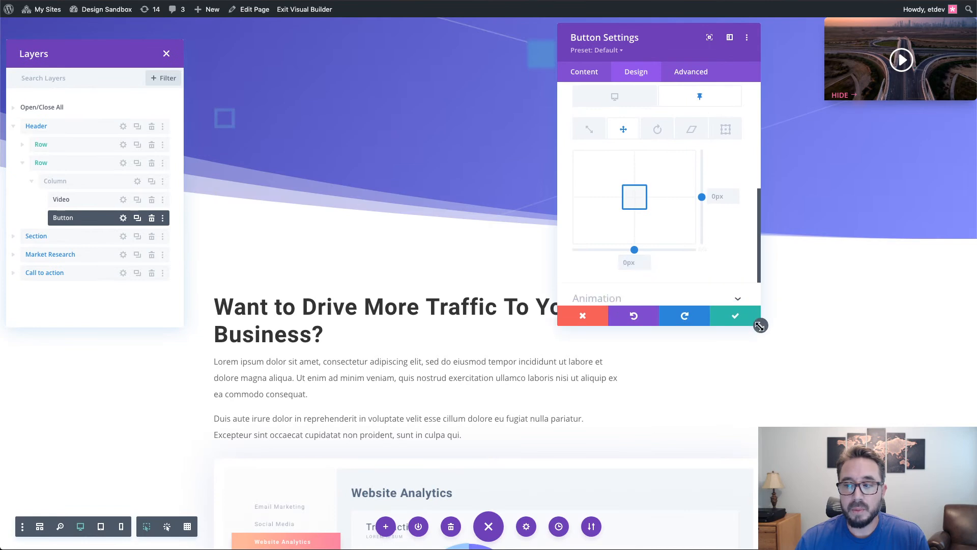
{"action": "scroll", "coordinate": [714, 257], "scroll_direction": "up", "scroll_amount": 1}
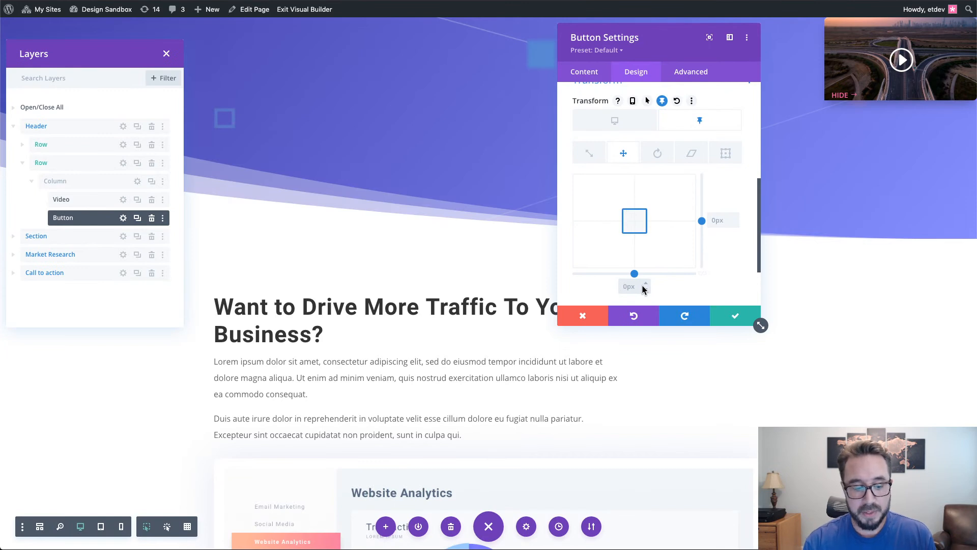
{"action": "left_click", "coordinate": [636, 287]}
{"action": "type", "text": "-100"}
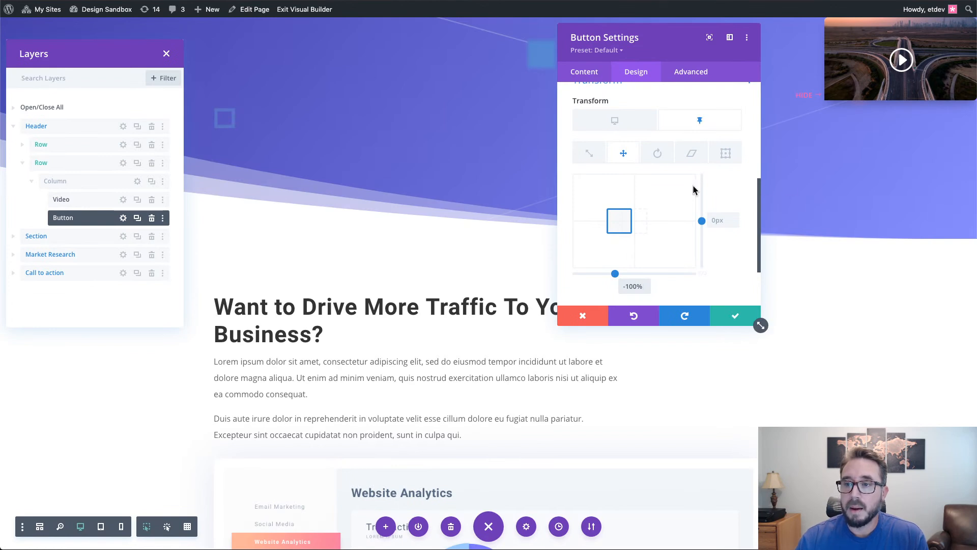
Add the custom CSS "display:none !important;" to the Hide button's Main Element for the default state.
{"action": "scroll", "coordinate": [672, 184], "scroll_direction": "up", "scroll_amount": 5}
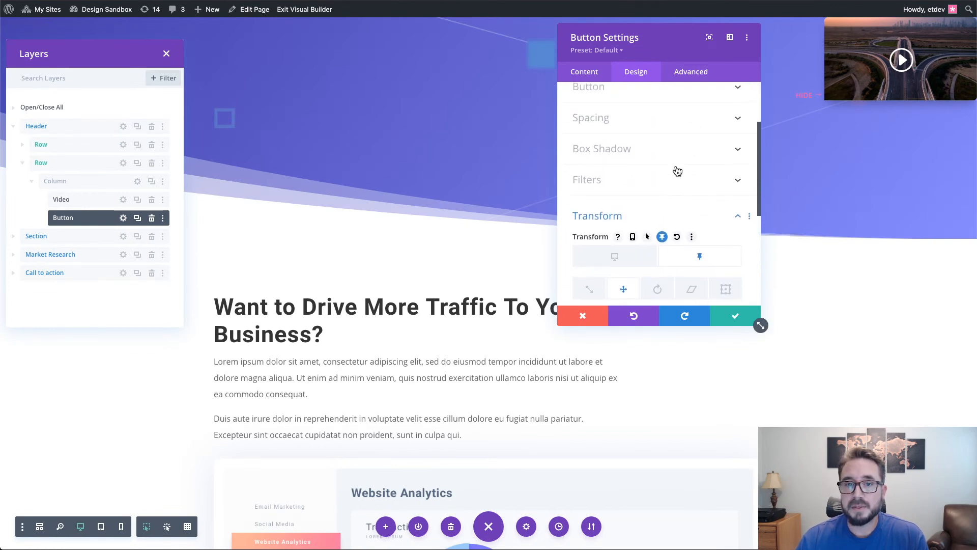
{"action": "left_click", "coordinate": [694, 82]}
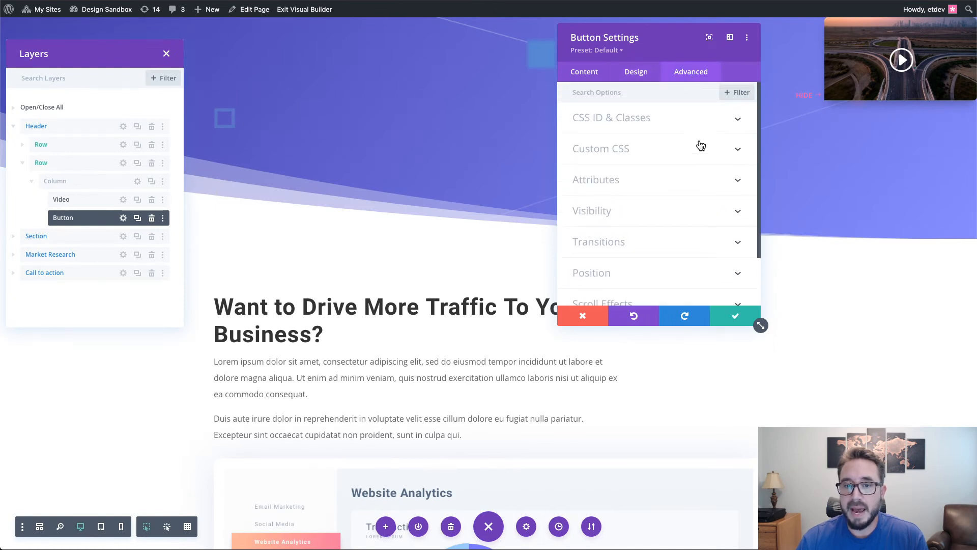
{"action": "left_click", "coordinate": [666, 148]}
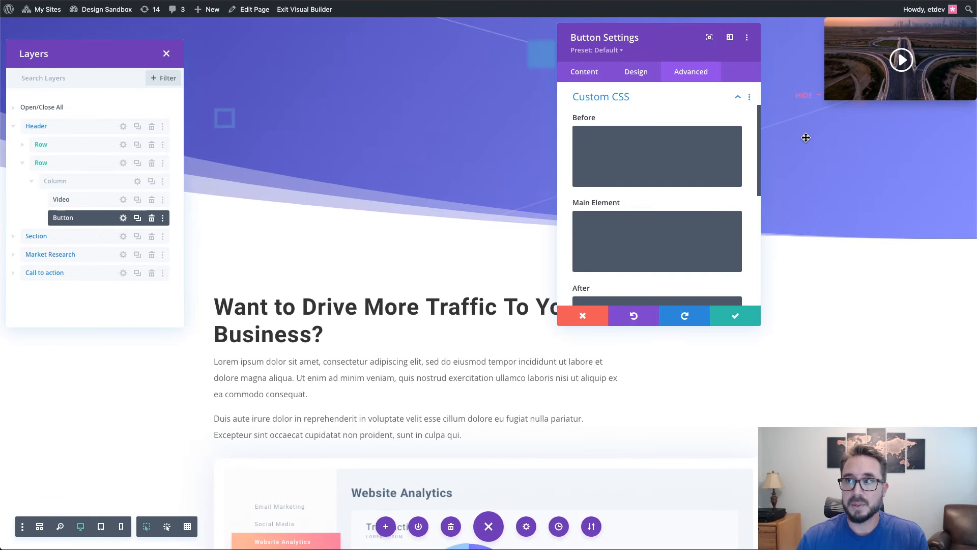
{"action": "left_click", "coordinate": [634, 229]}
{"action": "type", "text": "display:none"}
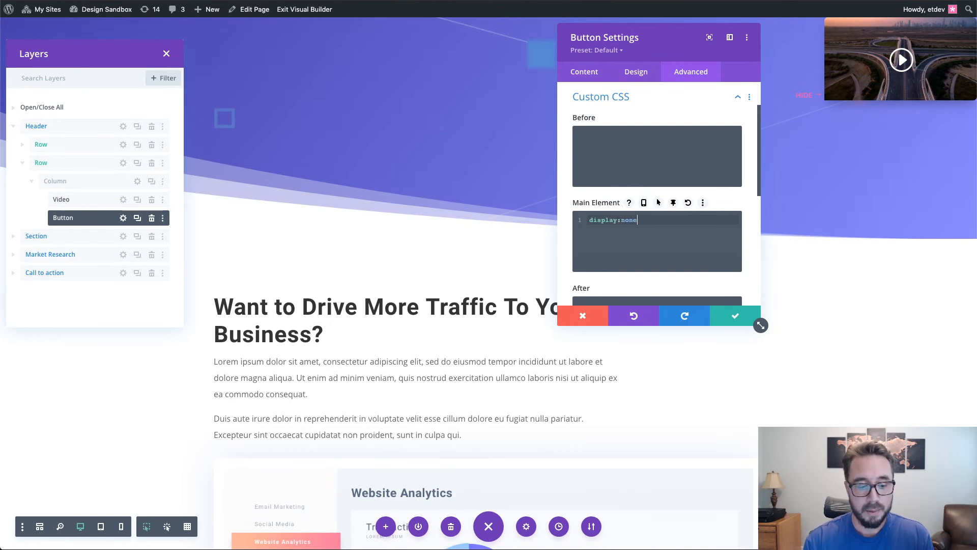
{"action": "type", "text": "!important;"}
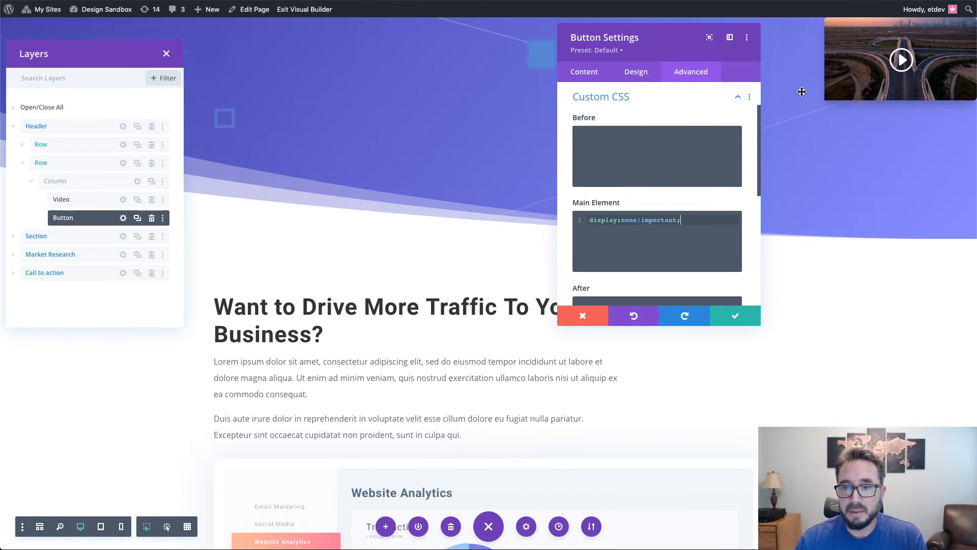
{"action": "left_click", "coordinate": [639, 221]}
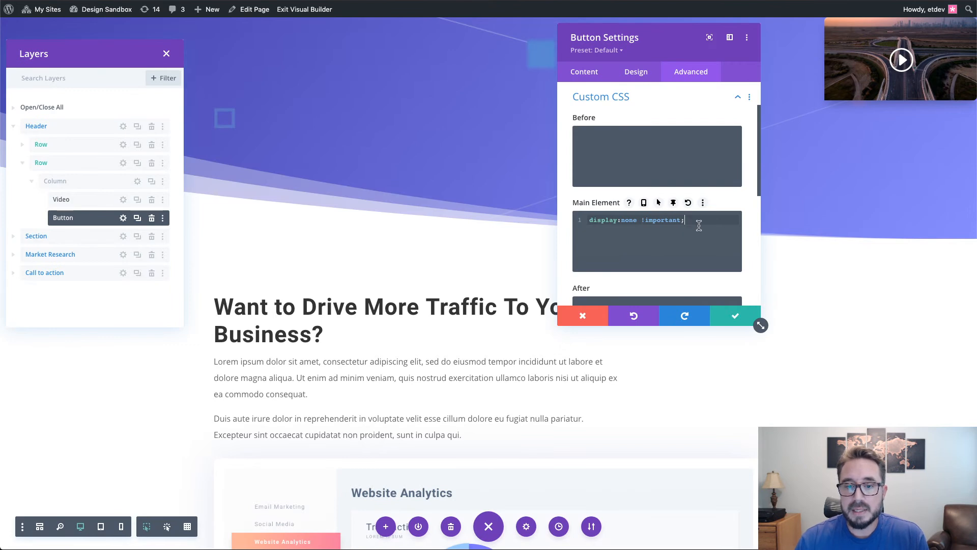
Enable sticky styling for the Main Element CSS and enter "display: block !important;" for the Hide button's sticky state.
{"action": "left_click_drag", "start_coordinate": [699, 225], "coordinate": [583, 219]}
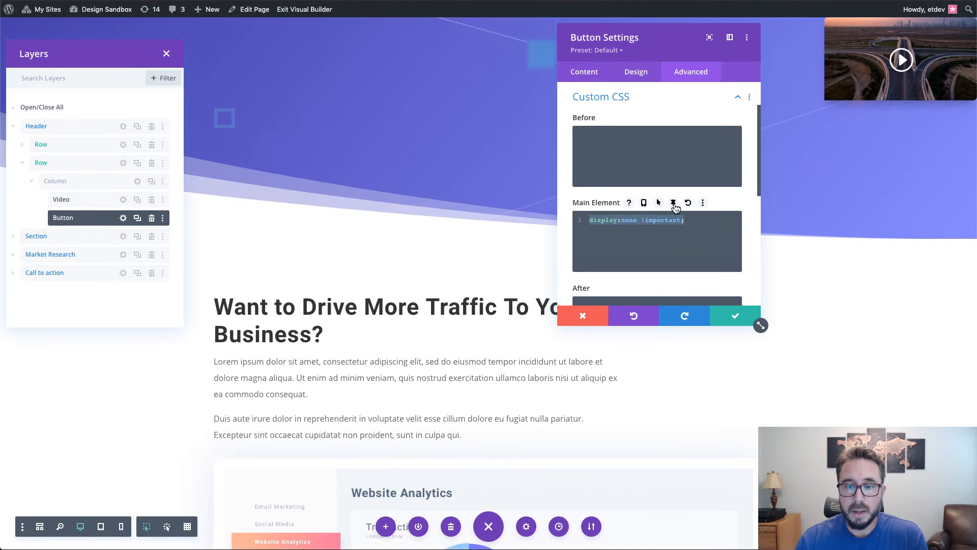
{"action": "left_click", "coordinate": [674, 202]}
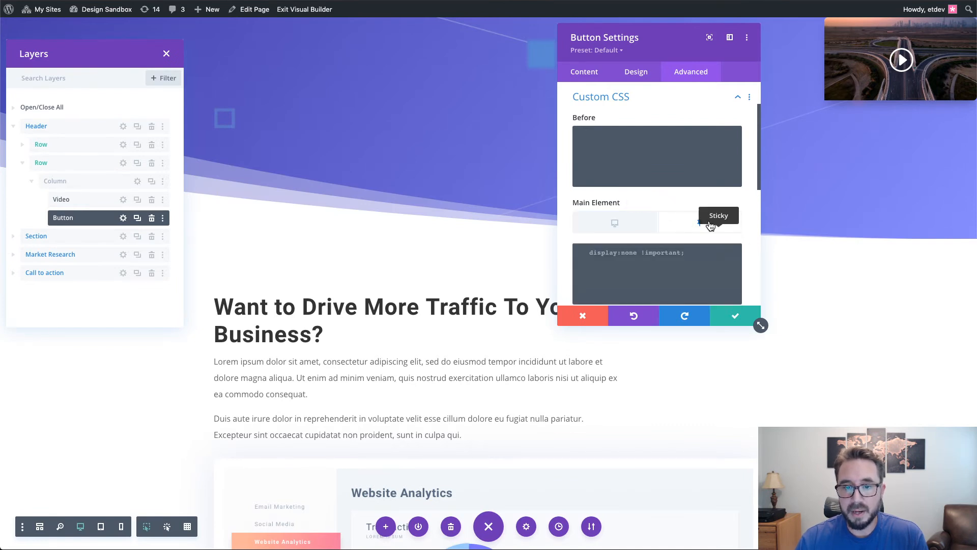
{"action": "left_click", "coordinate": [653, 255]}
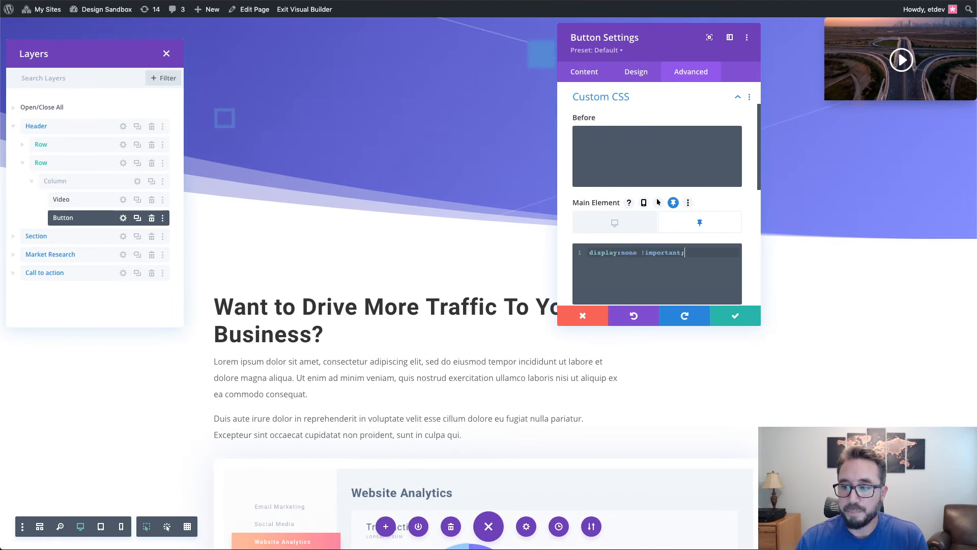
{"action": "key", "text": "Home"}
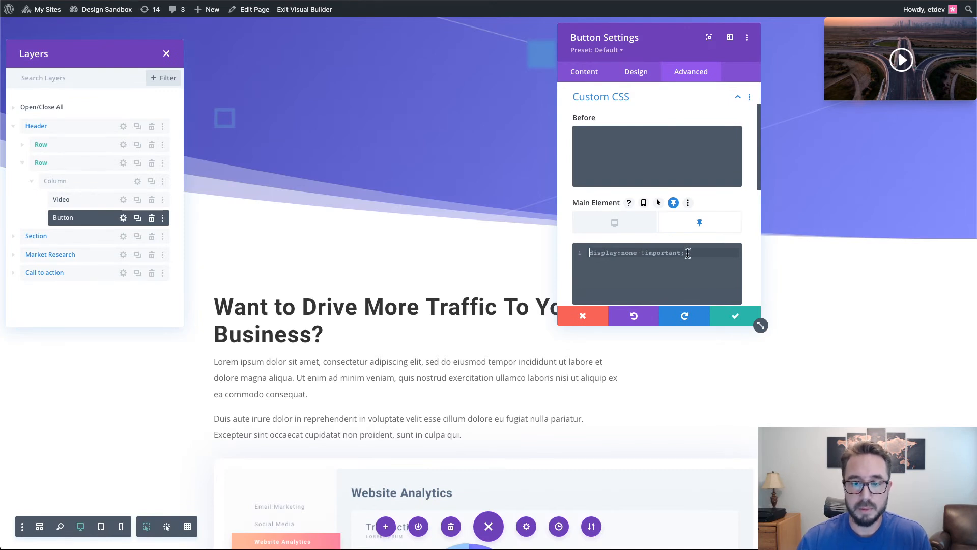
{"action": "type", "text": "dis"}
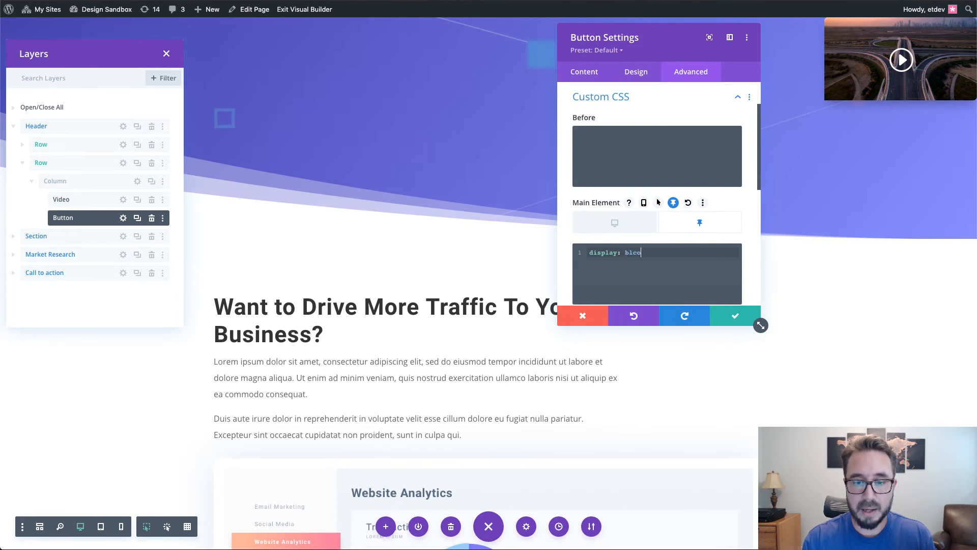
{"action": "type", "text": "play: blco"}
{"action": "key", "text": "BackSpace"}
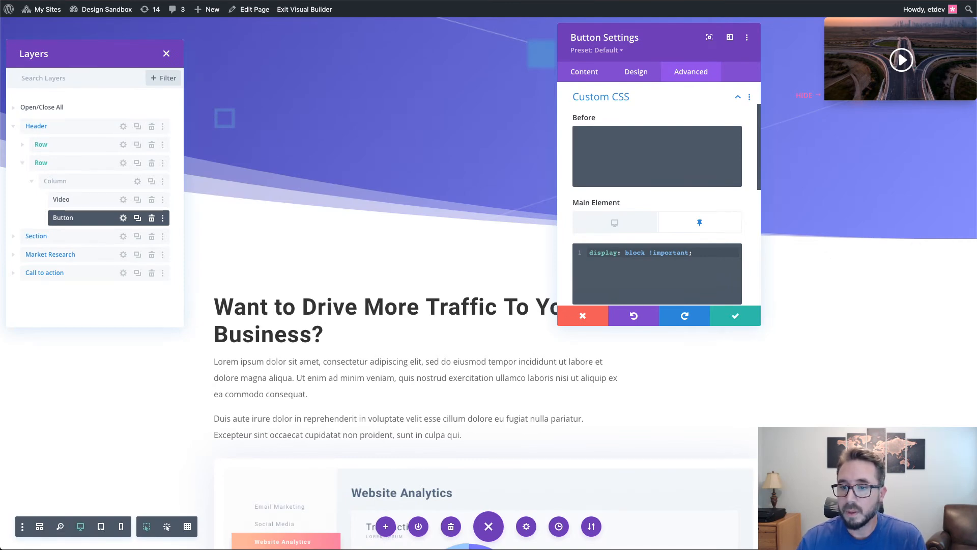
Save the Hide button's settings and check its placement beside the sticky video further down the page.
{"action": "left_click", "coordinate": [738, 323]}
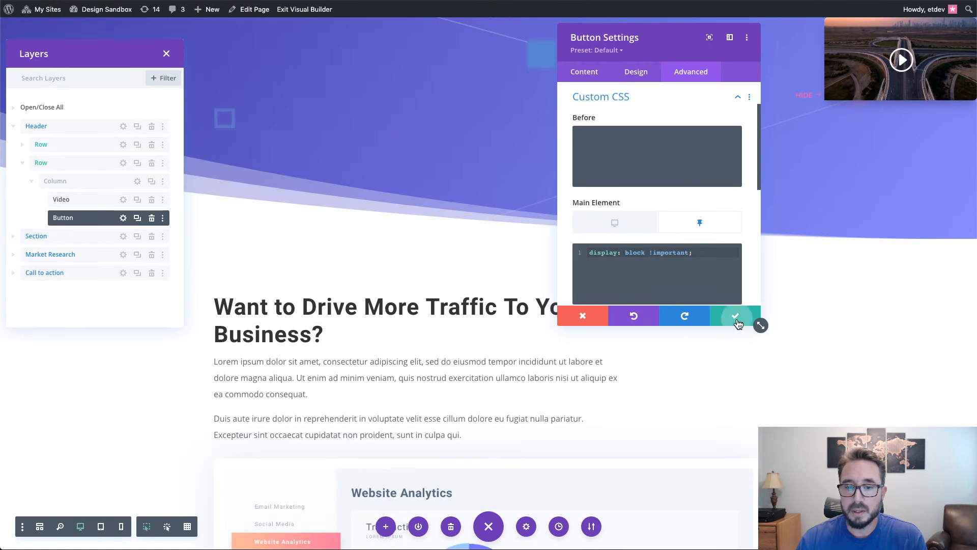
{"action": "scroll", "coordinate": [832, 252], "scroll_direction": "down", "scroll_amount": 3}
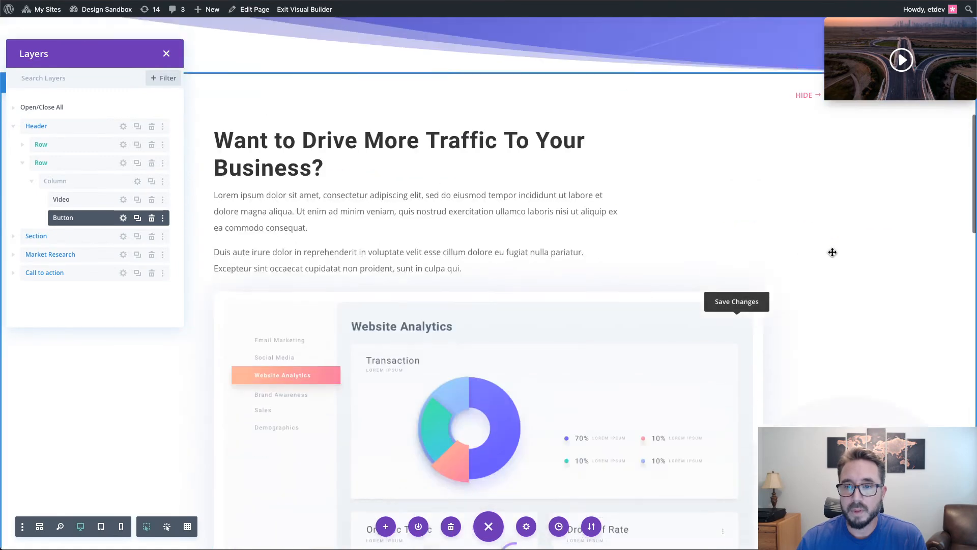
{"action": "scroll", "coordinate": [832, 251], "scroll_direction": "down", "scroll_amount": 3}
{"action": "scroll", "coordinate": [832, 253], "scroll_direction": "up", "scroll_amount": 1}
{"action": "scroll", "coordinate": [840, 237], "scroll_direction": "down", "scroll_amount": 1}
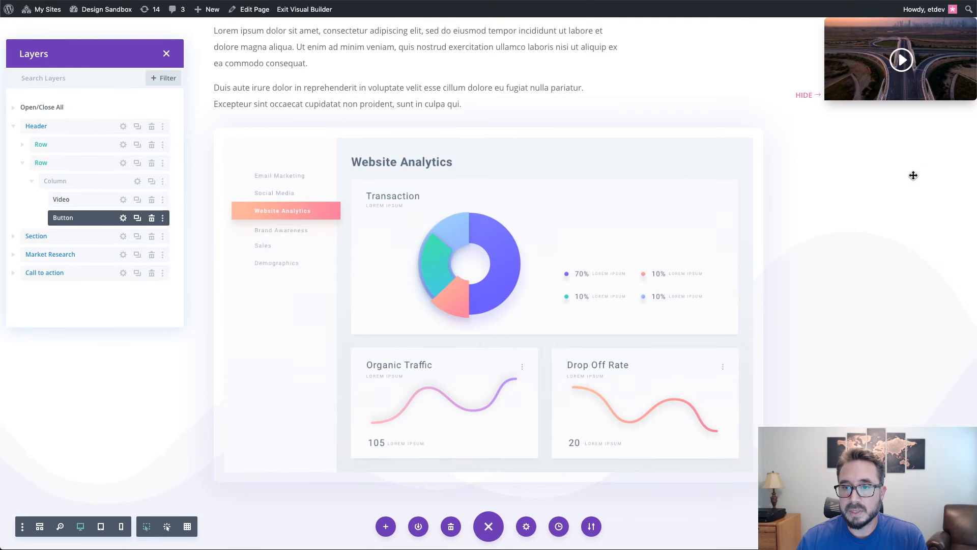
{"action": "mouse_move", "coordinate": [810, 95]}
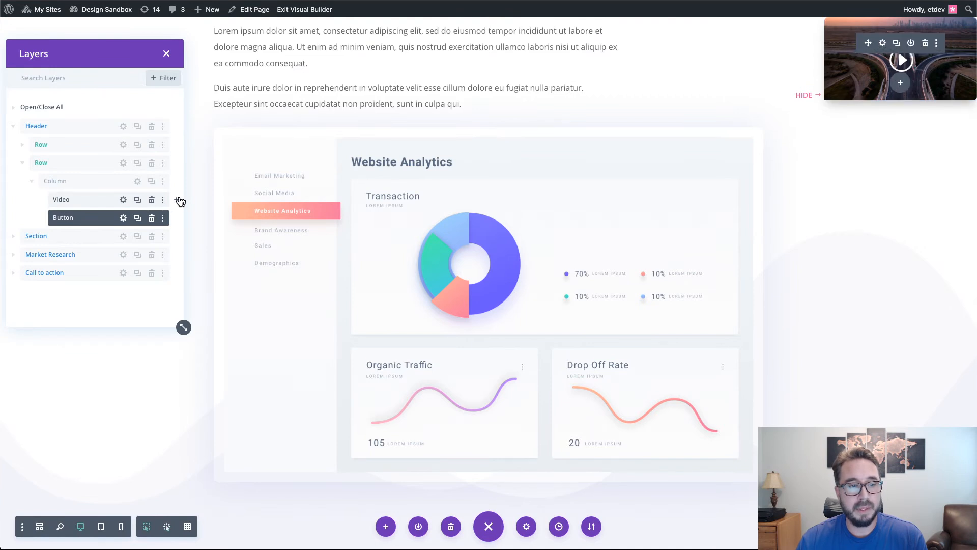
Add a Code module directly below the Video module, then move its settings window clear of the video and widen it.
{"action": "left_click", "coordinate": [177, 201]}
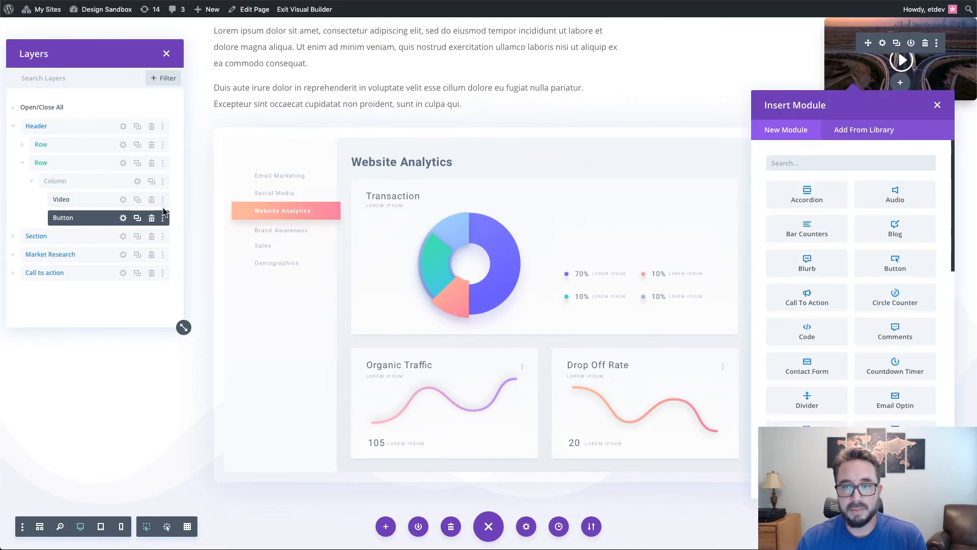
{"action": "left_click", "coordinate": [864, 162]}
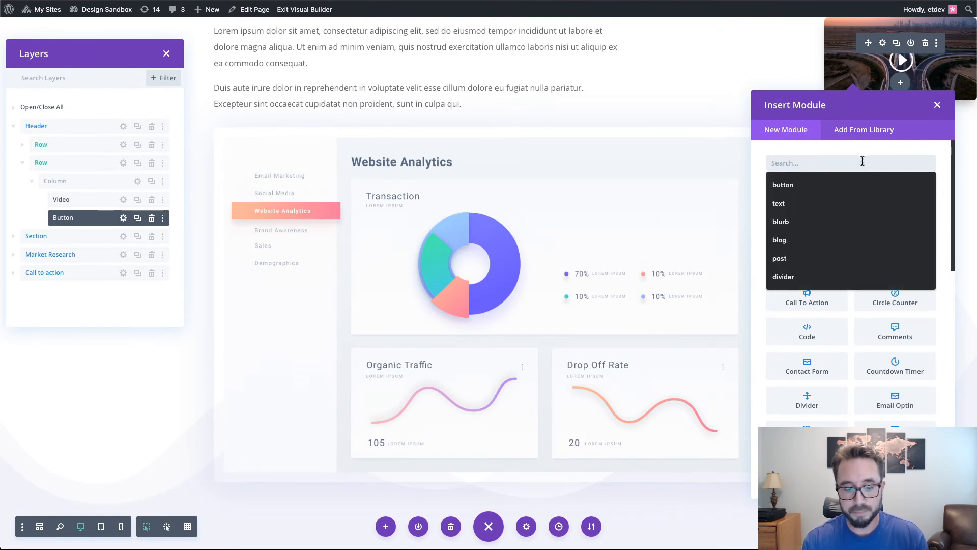
{"action": "type", "text": "vid"}
{"action": "key", "text": "BackSpace"}
{"action": "key", "text": "BackSpace"}
{"action": "key", "text": "BackSpace"}
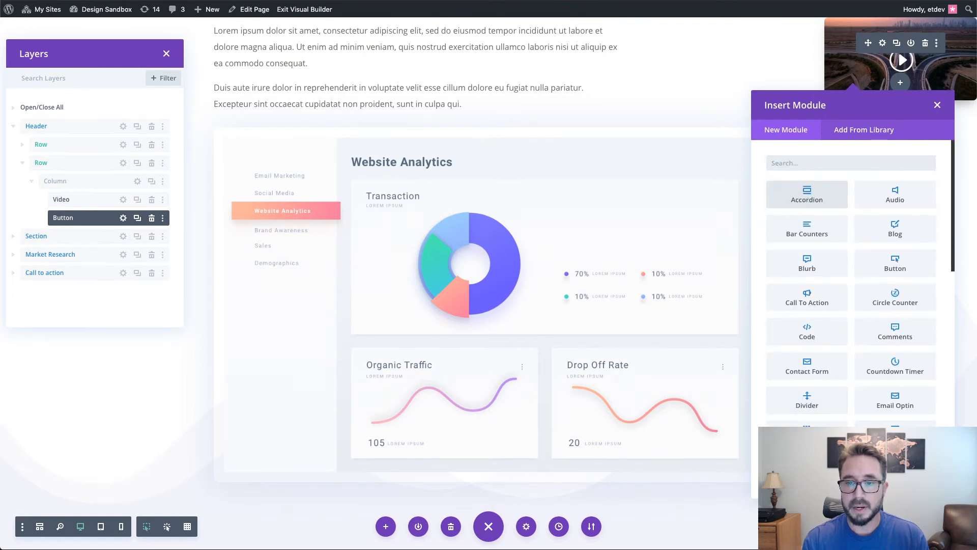
{"action": "type", "text": "code"}
{"action": "left_click", "coordinate": [808, 194]}
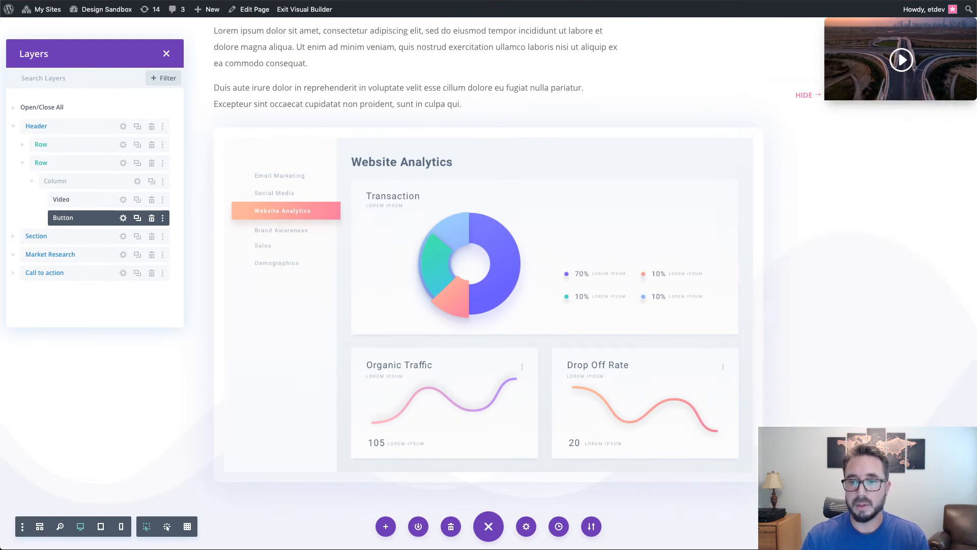
{"action": "left_click_drag", "start_coordinate": [688, 19], "coordinate": [434, 19]}
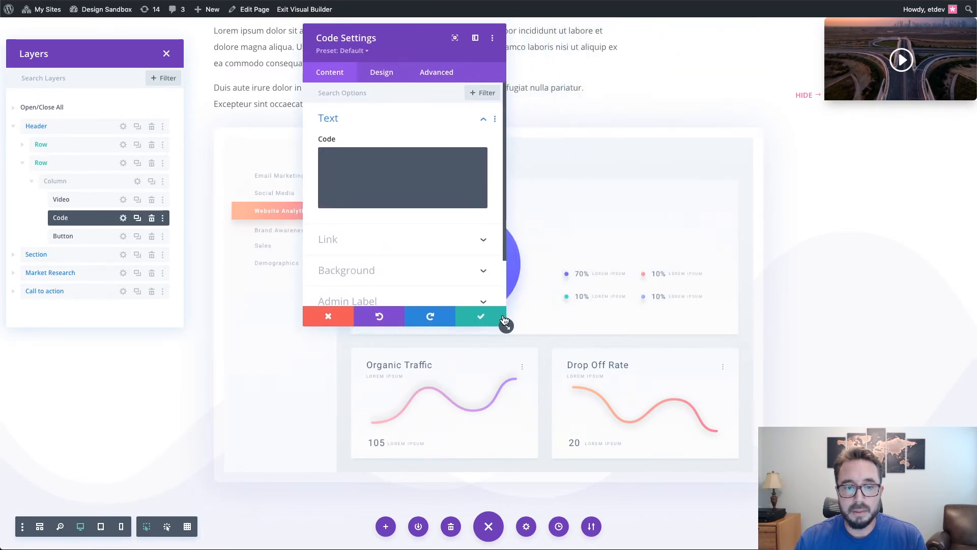
{"action": "left_click_drag", "start_coordinate": [506, 327], "coordinate": [740, 338]}
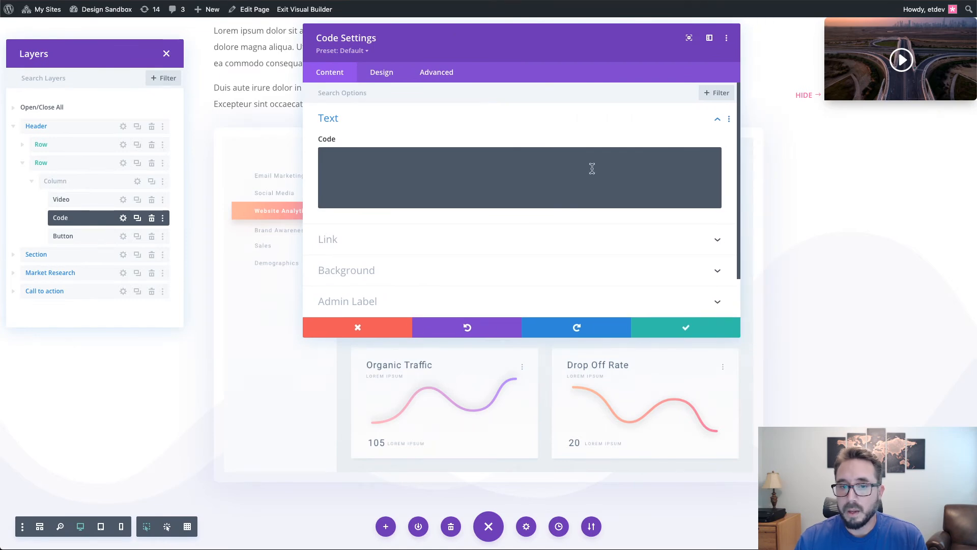
Add a style block to the Code module with the sticky video toggle CSS: 200ms transition, translate(100%, 0%), pointer cursor on hover and rotate(180deg) !important.
{"action": "type", "text": "<s"}
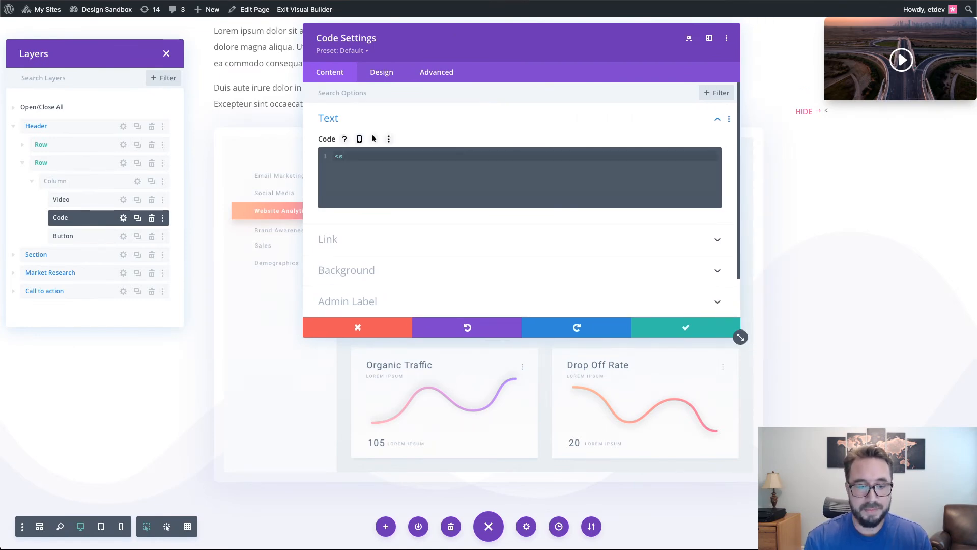
{"action": "type", "text": "tyle>"}
{"action": "key", "text": "Return"}
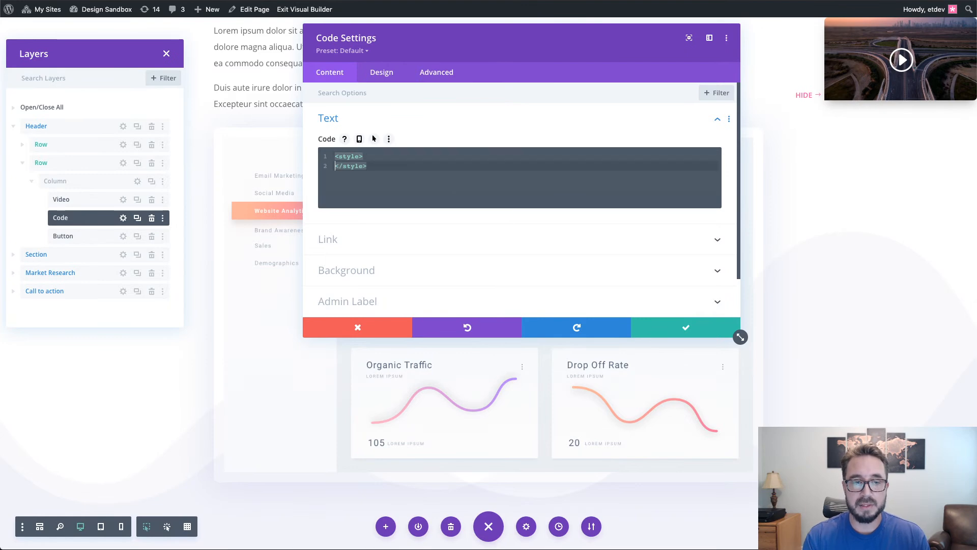
{"action": "key", "text": "Return"}
{"action": "left_click", "coordinate": [399, 162]}
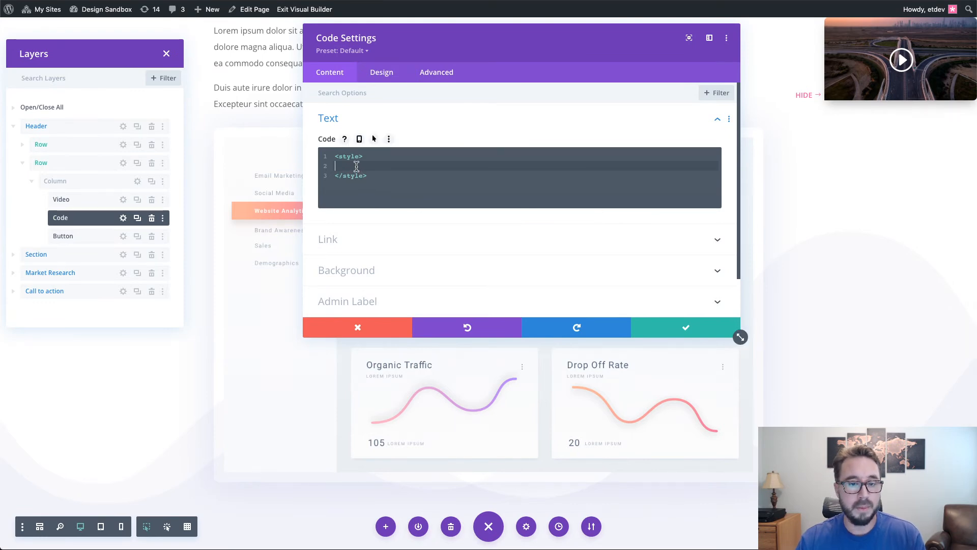
{"action": "type", "text": ".et-sticky-video-toggle.et_pb_button:after, .et_pb_sticky.et-sticky-video { transition: all 200ms; } .et_pb_sticky.et-sticky-video-active { transform: translate(100%, 0%); } .et-sticky-video-toggle:hover { cursor: pointer; } .et-sticky-video-hidden:after { transform: rotate(180deg) !important; }"}
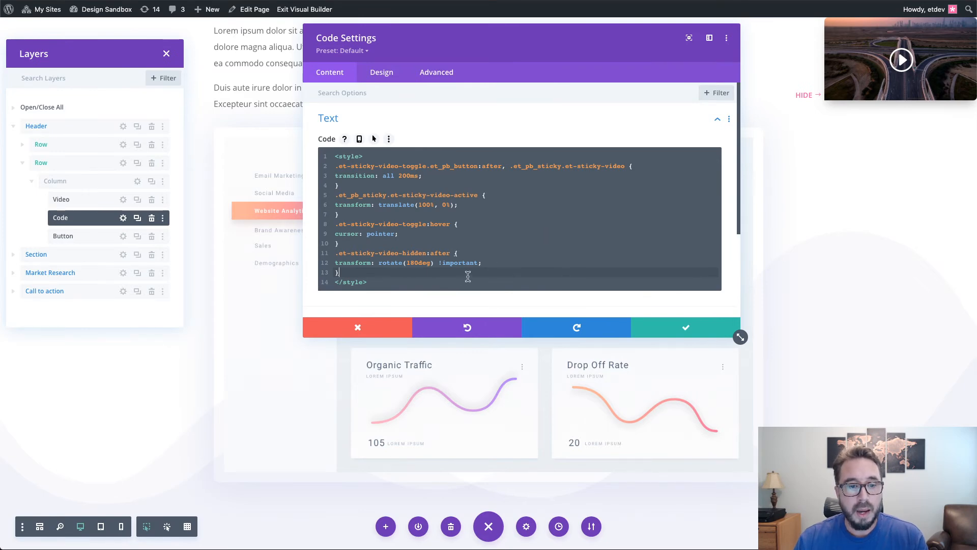
Add an empty script block one blank line below the closing style tag.
{"action": "left_click", "coordinate": [563, 279]}
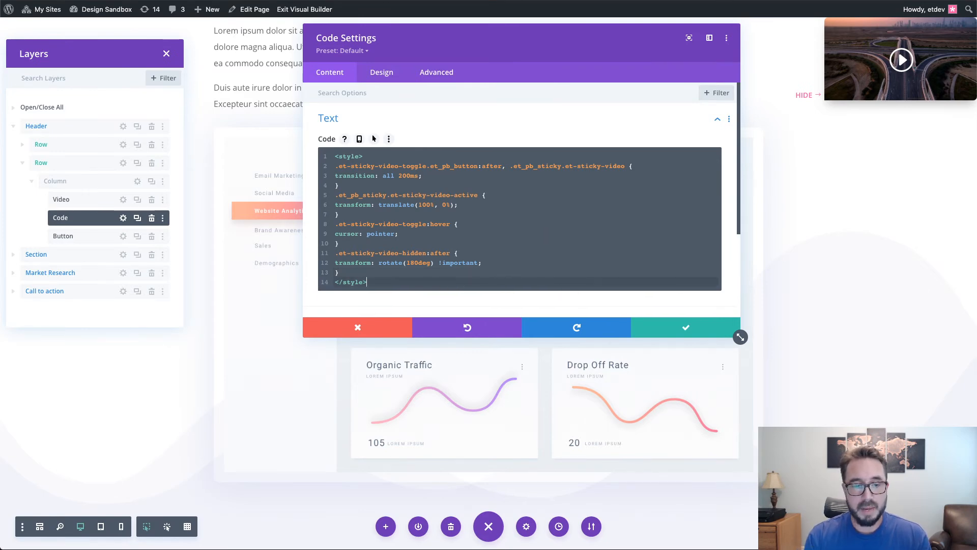
{"action": "key", "text": "Return"}
{"action": "key", "text": "Return"}
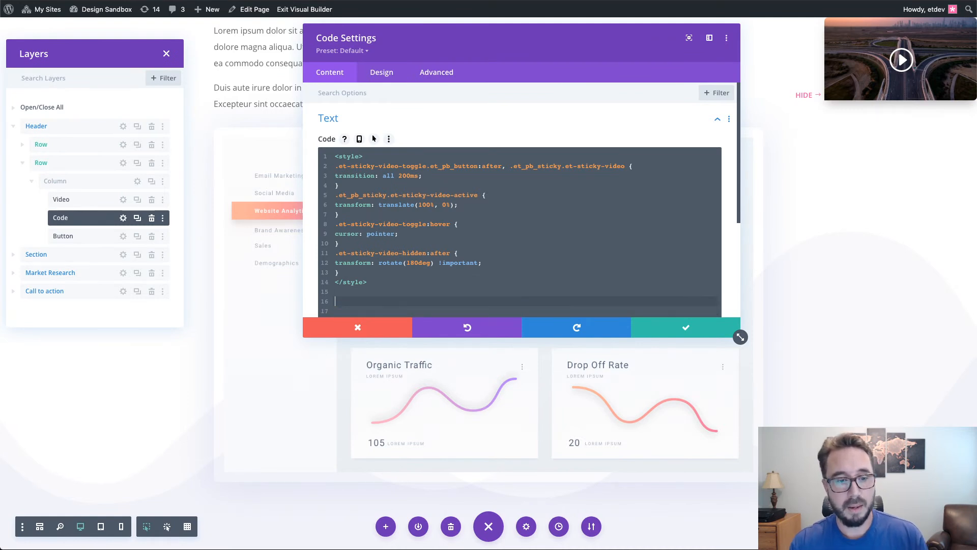
{"action": "type", "text": "<script"}
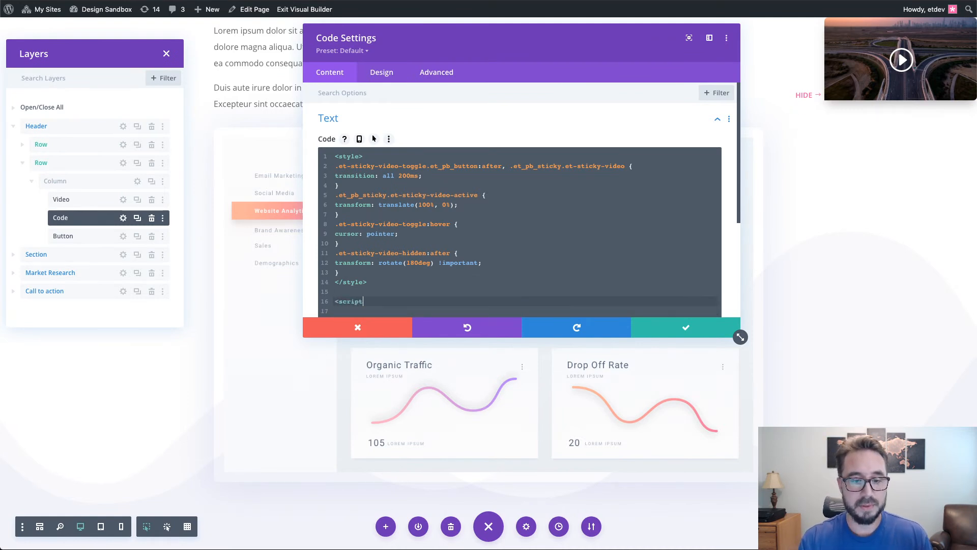
{"action": "type", "text": ">"}
{"action": "key", "text": "Return"}
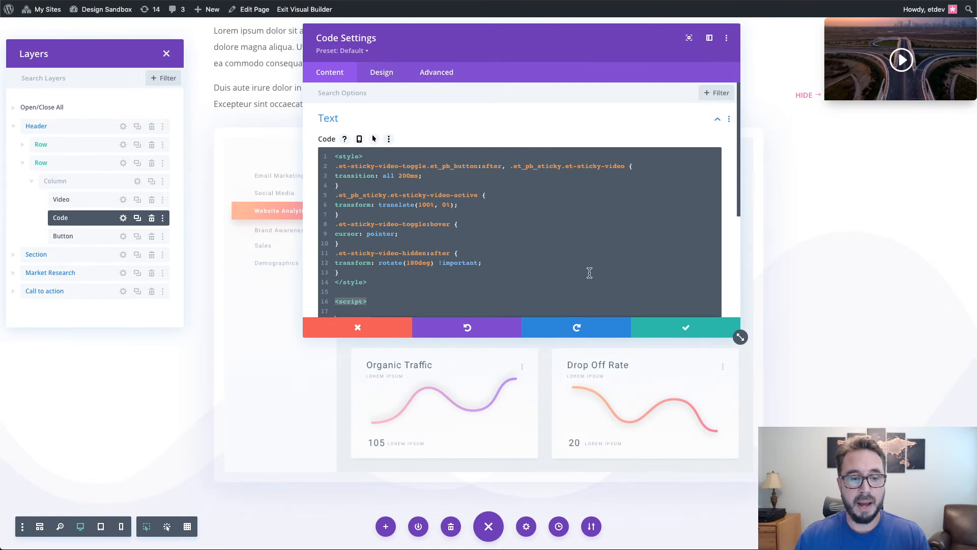
Make the Code settings window taller and paste the jQuery for the '.et-sticky-video-toggle' show/hide click handler between the script tags.
{"action": "scroll", "coordinate": [593, 266], "scroll_direction": "down", "scroll_amount": 3}
{"action": "scroll", "coordinate": [593, 266], "scroll_direction": "up", "scroll_amount": 1}
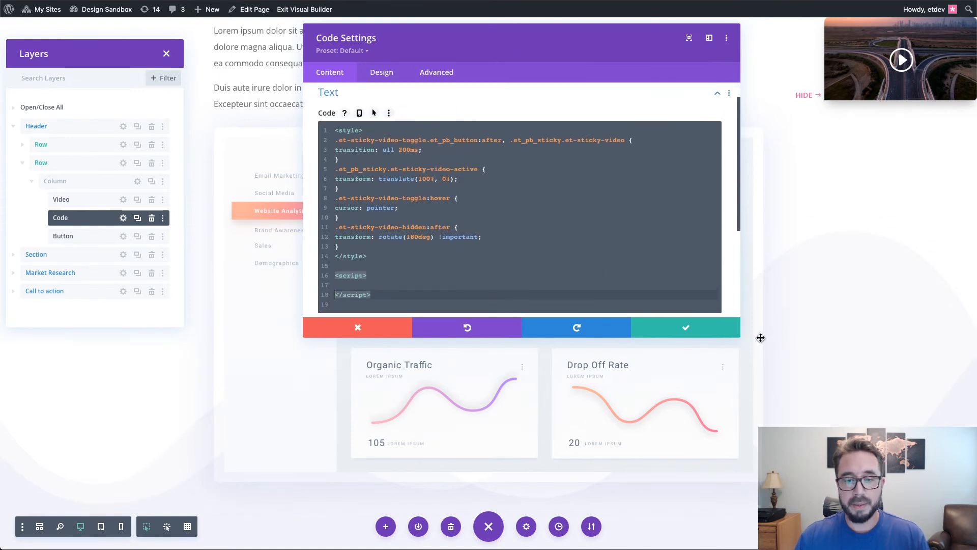
{"action": "left_click_drag", "start_coordinate": [740, 337], "coordinate": [742, 465]}
{"action": "scroll", "coordinate": [498, 274], "scroll_direction": "up", "scroll_amount": 1}
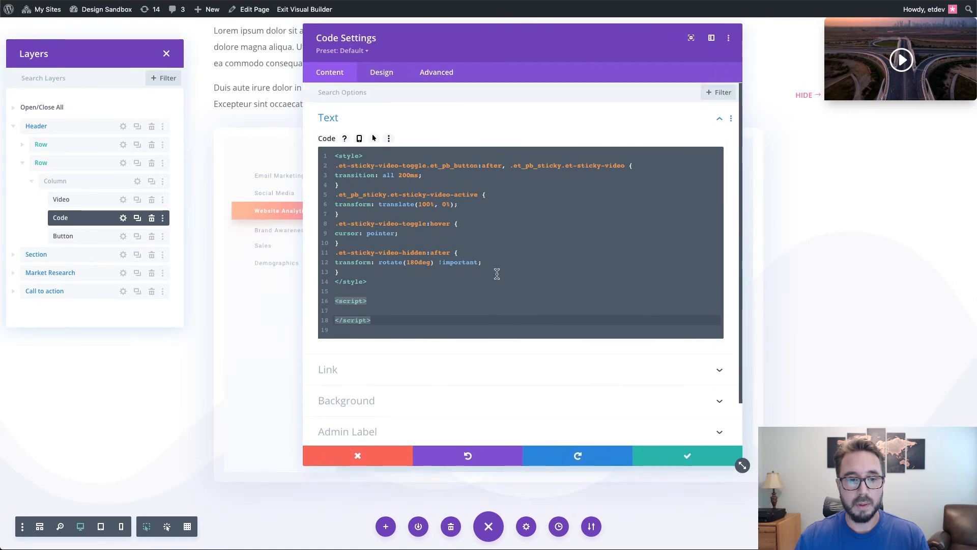
{"action": "left_click", "coordinate": [424, 309]}
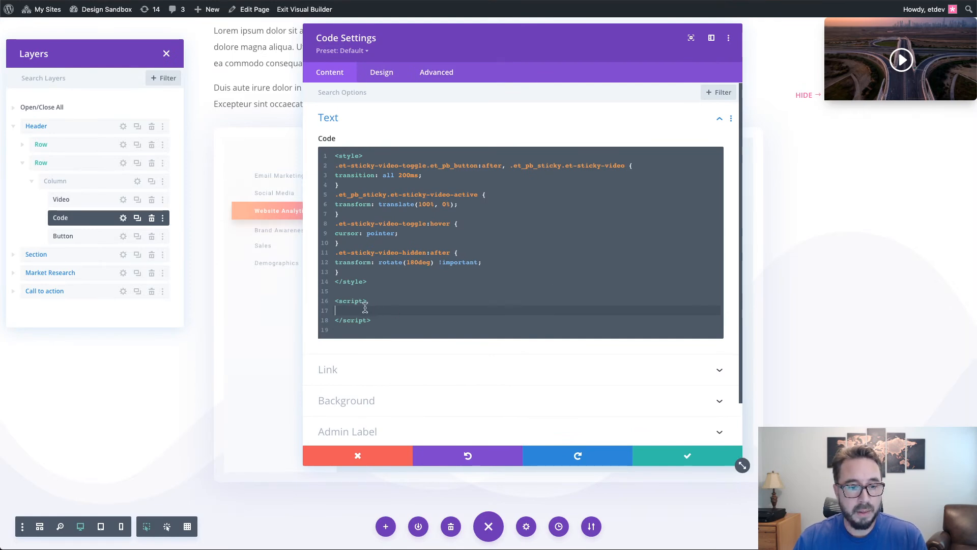
{"action": "key", "text": "ctrl+v"}
{"action": "scroll", "coordinate": [586, 284], "scroll_direction": "down", "scroll_amount": 3}
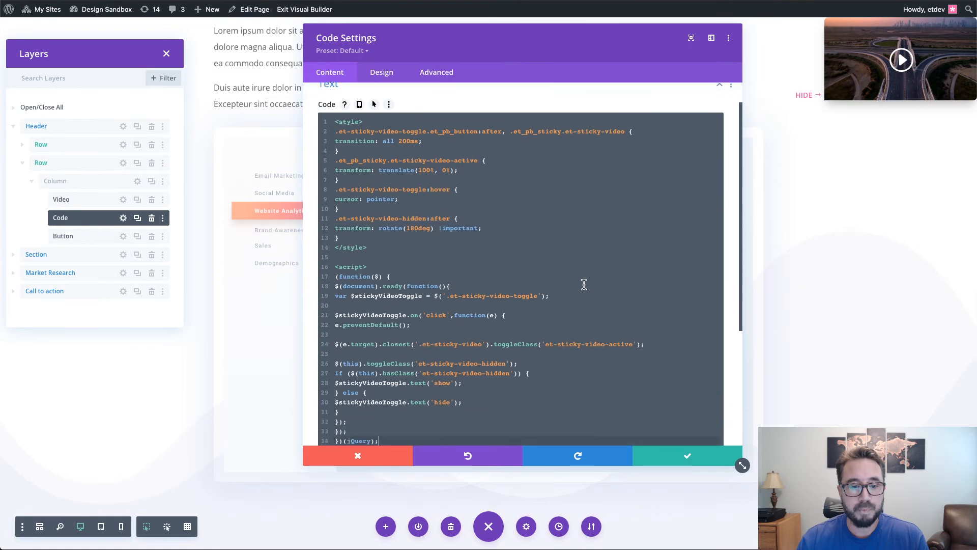
Review the CSS rules in the style block, highlighting the transition declaration and the translate transform of the active sticky video class.
{"action": "scroll", "coordinate": [584, 284], "scroll_direction": "up", "scroll_amount": 3}
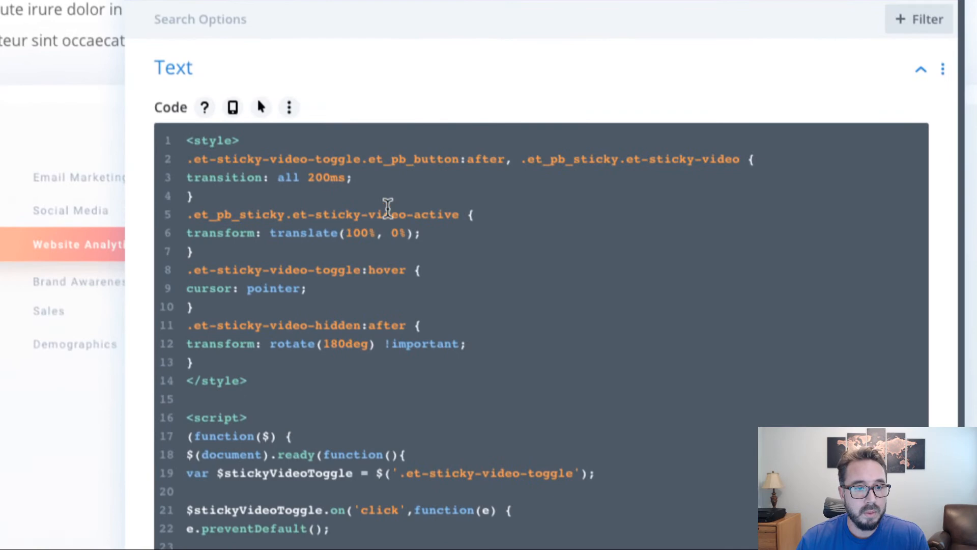
{"action": "scroll", "coordinate": [410, 192], "scroll_direction": "down", "scroll_amount": 2}
{"action": "scroll", "coordinate": [407, 184], "scroll_direction": "up", "scroll_amount": 2}
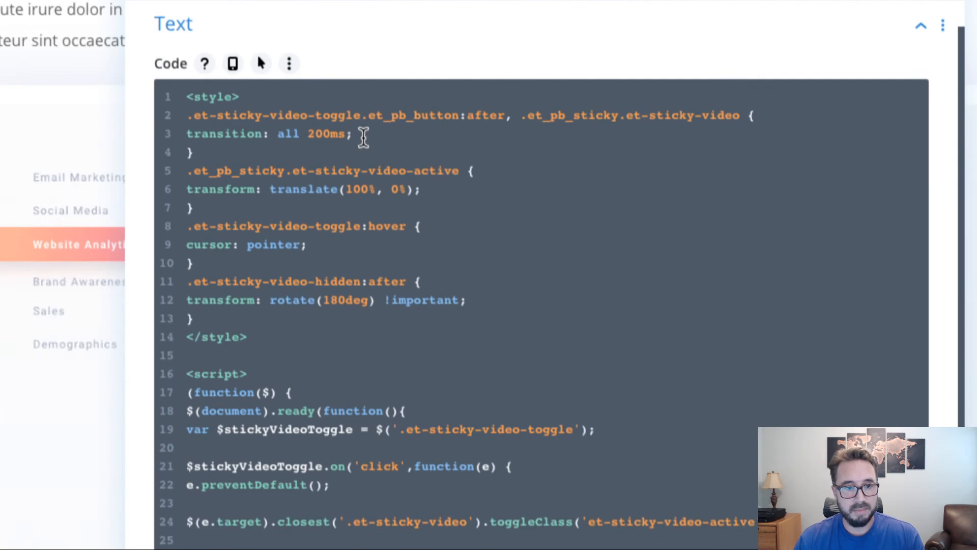
{"action": "left_click_drag", "start_coordinate": [360, 135], "coordinate": [187, 134]}
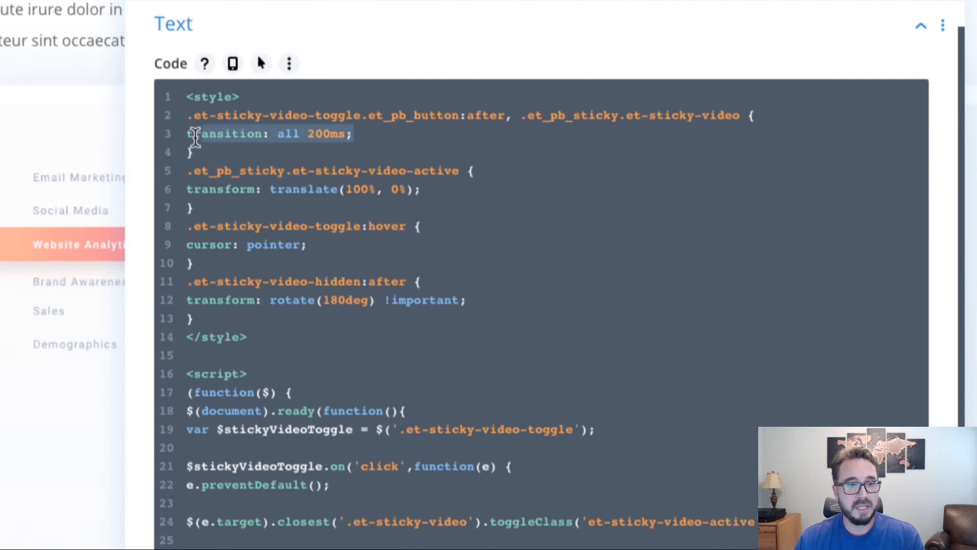
{"action": "left_click", "coordinate": [416, 138]}
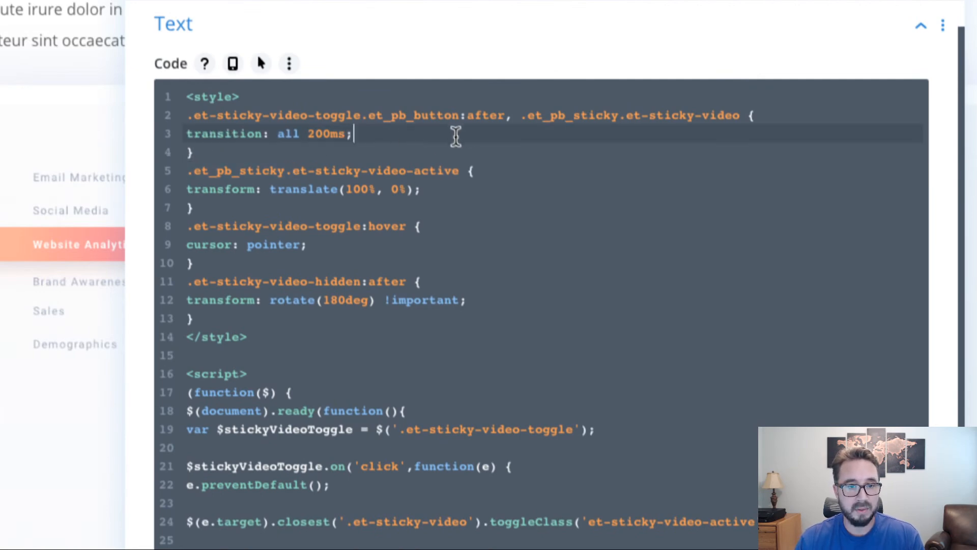
{"action": "scroll", "coordinate": [449, 212], "scroll_direction": "down", "scroll_amount": 1}
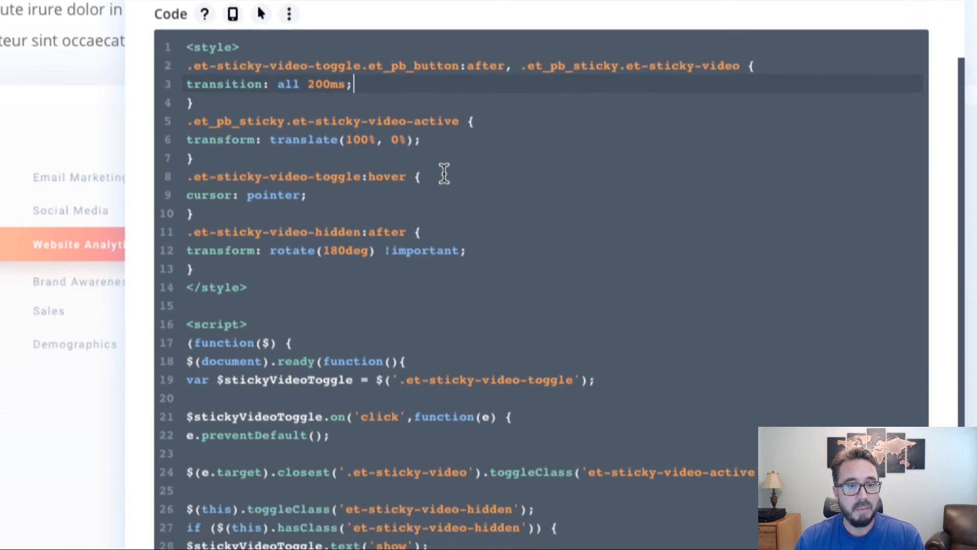
{"action": "left_click_drag", "start_coordinate": [427, 143], "coordinate": [187, 135]}
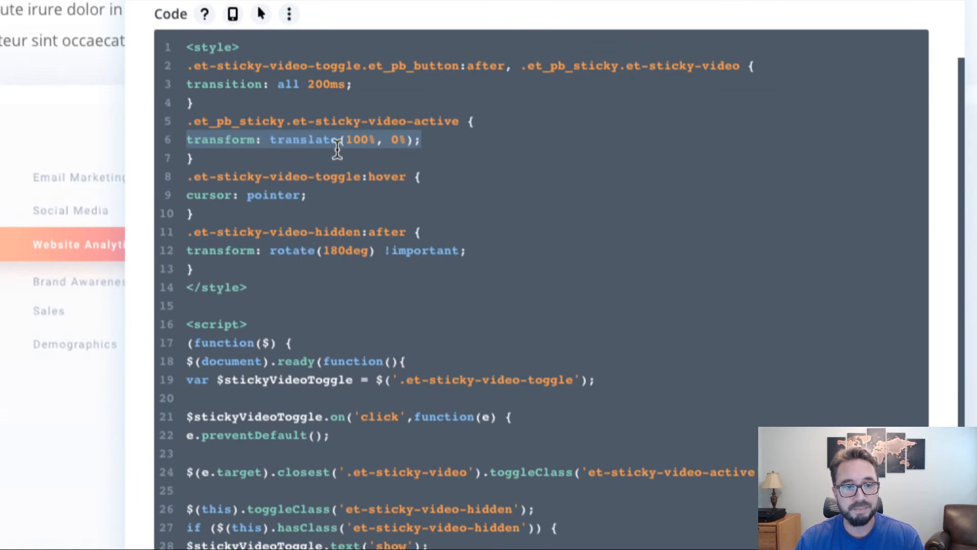
{"action": "left_click", "coordinate": [435, 140]}
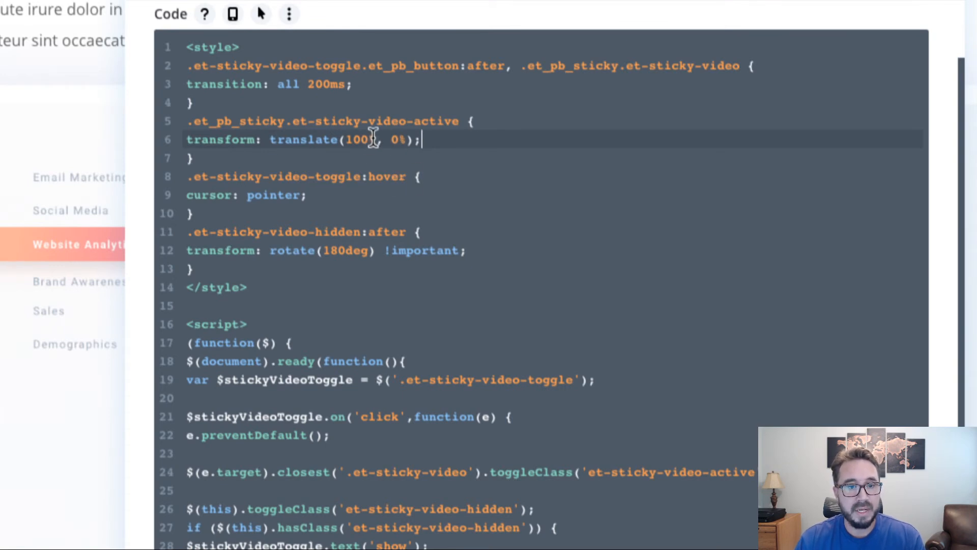
{"action": "scroll", "coordinate": [430, 134], "scroll_direction": "down", "scroll_amount": 1}
{"action": "scroll", "coordinate": [430, 133], "scroll_direction": "up", "scroll_amount": 1}
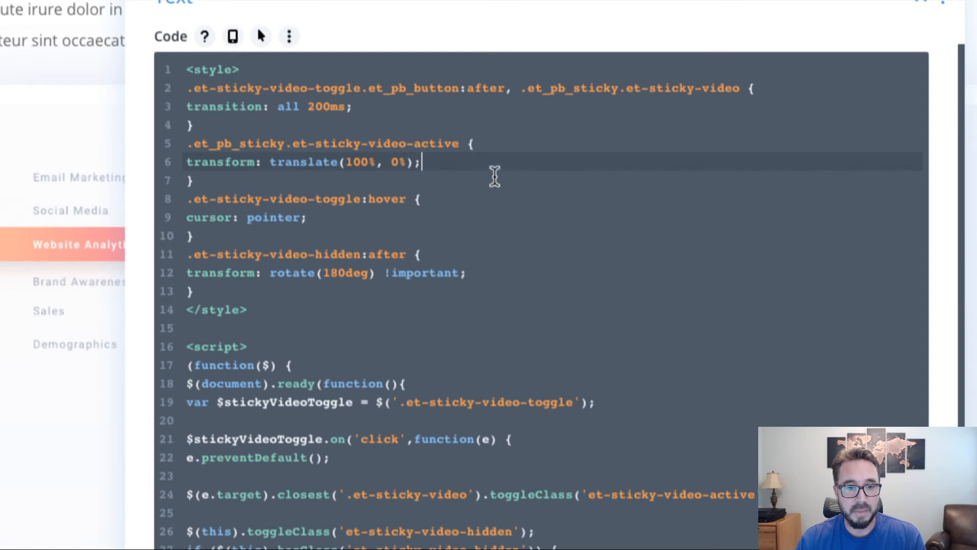
{"action": "scroll", "coordinate": [457, 164], "scroll_direction": "down", "scroll_amount": 2}
{"action": "scroll", "coordinate": [457, 164], "scroll_direction": "down", "scroll_amount": 2}
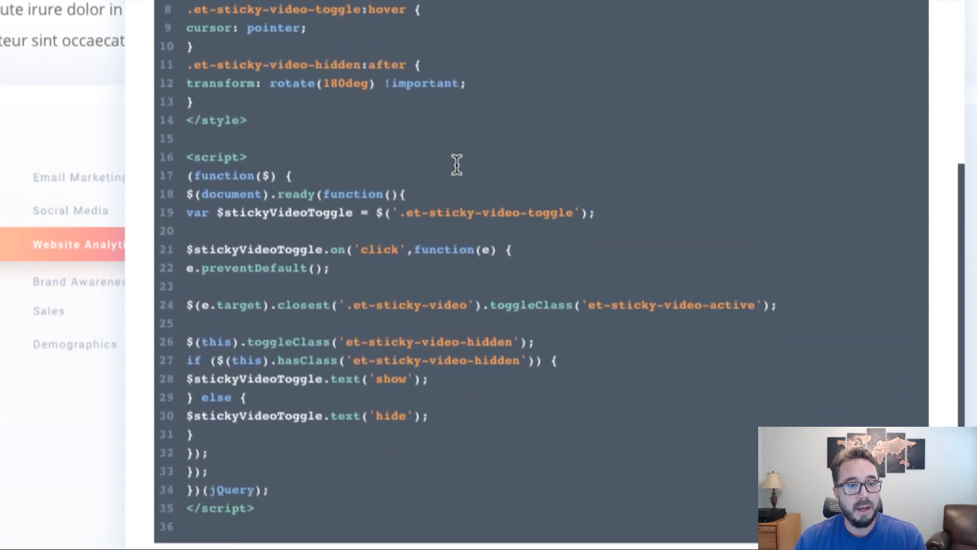
{"action": "scroll", "coordinate": [457, 164], "scroll_direction": "up", "scroll_amount": 3}
{"action": "scroll", "coordinate": [422, 177], "scroll_direction": "down", "scroll_amount": 2}
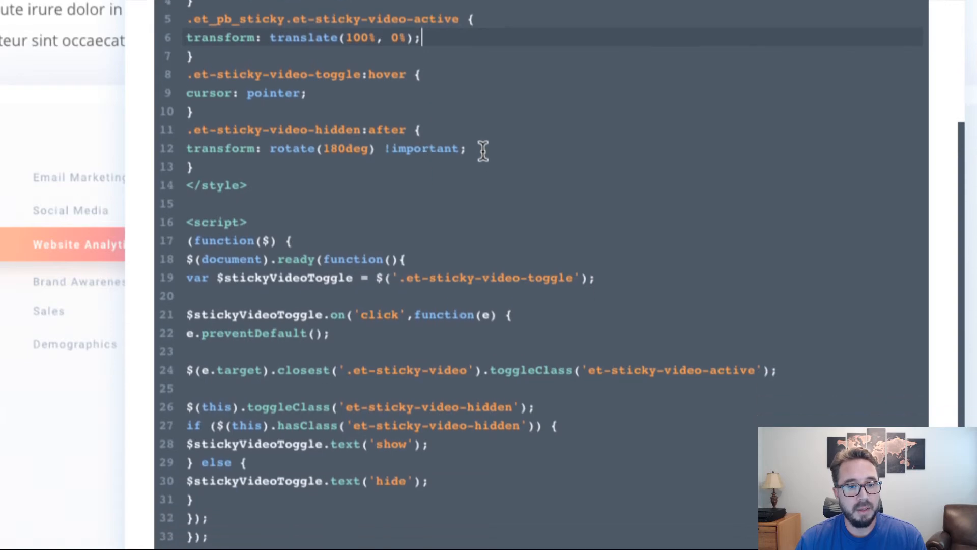
Examine the script's click event and the '.et-sticky-video-toggle' selector assigned to the toggle variable.
{"action": "scroll", "coordinate": [487, 154], "scroll_direction": "down", "scroll_amount": 5}
{"action": "scroll", "coordinate": [488, 178], "scroll_direction": "up", "scroll_amount": 2}
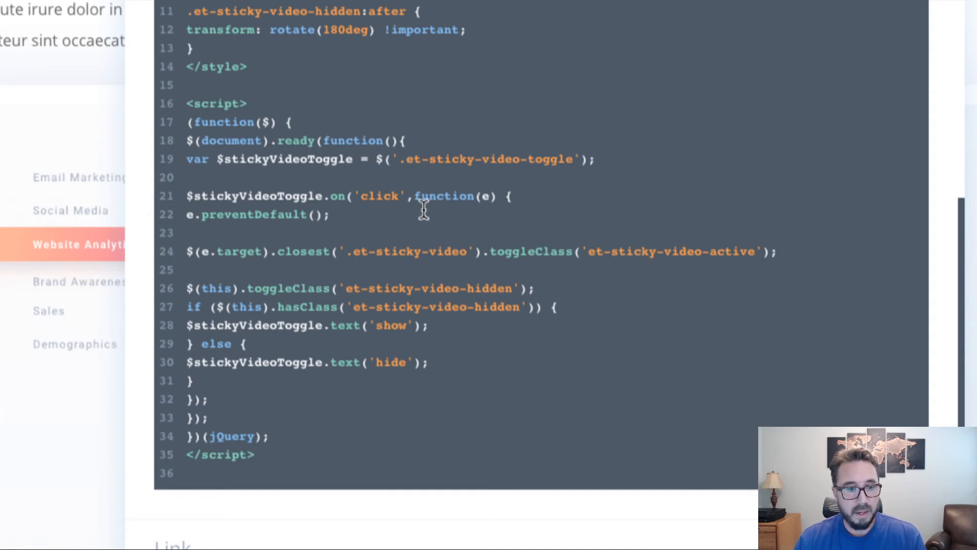
{"action": "double_click", "coordinate": [400, 197]}
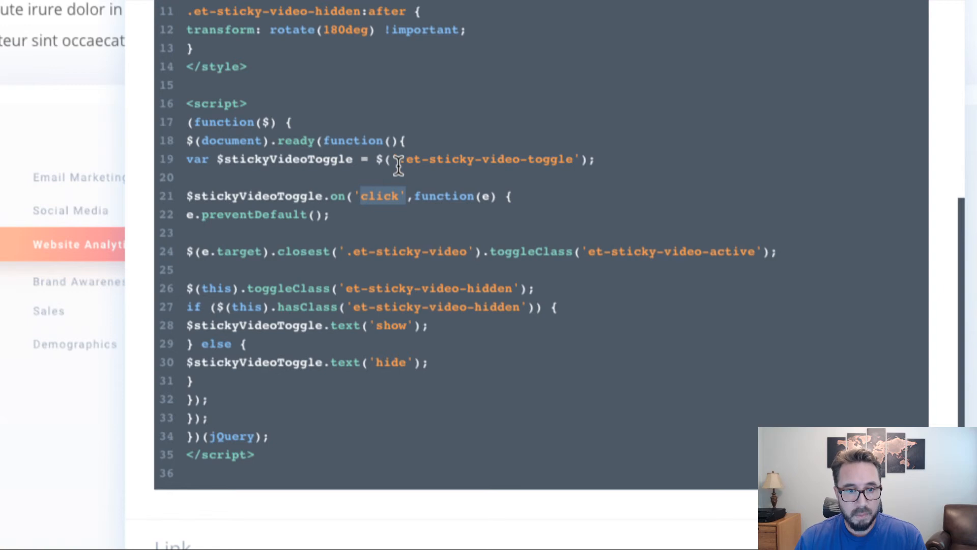
{"action": "left_click_drag", "start_coordinate": [399, 159], "coordinate": [574, 159]}
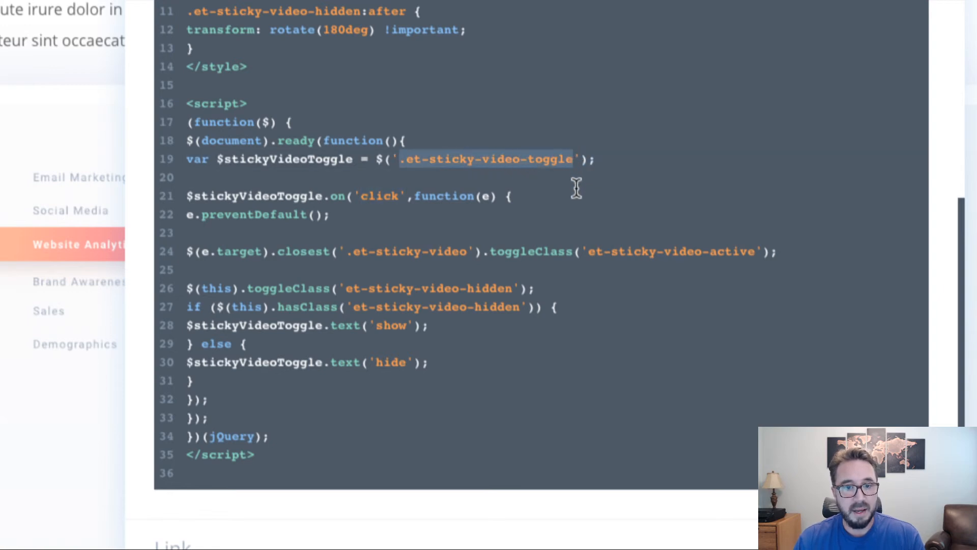
{"action": "double_click", "coordinate": [550, 159]}
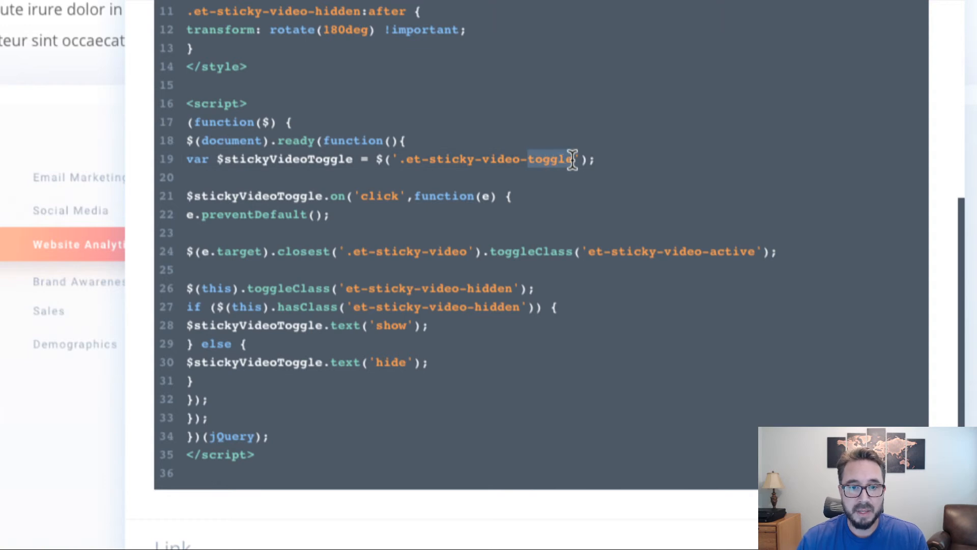
{"action": "left_click", "coordinate": [573, 160]}
{"action": "left_click", "coordinate": [601, 160]}
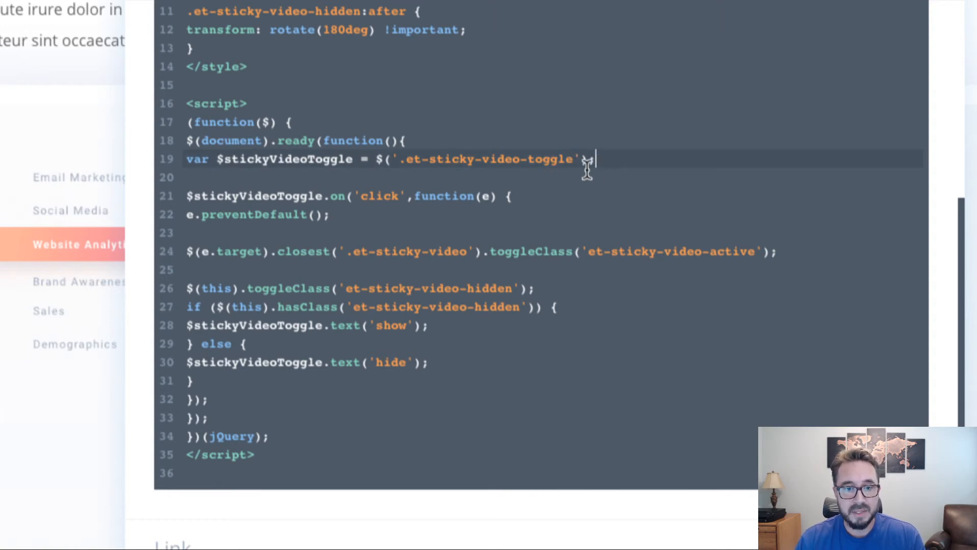
{"action": "left_click", "coordinate": [574, 160]}
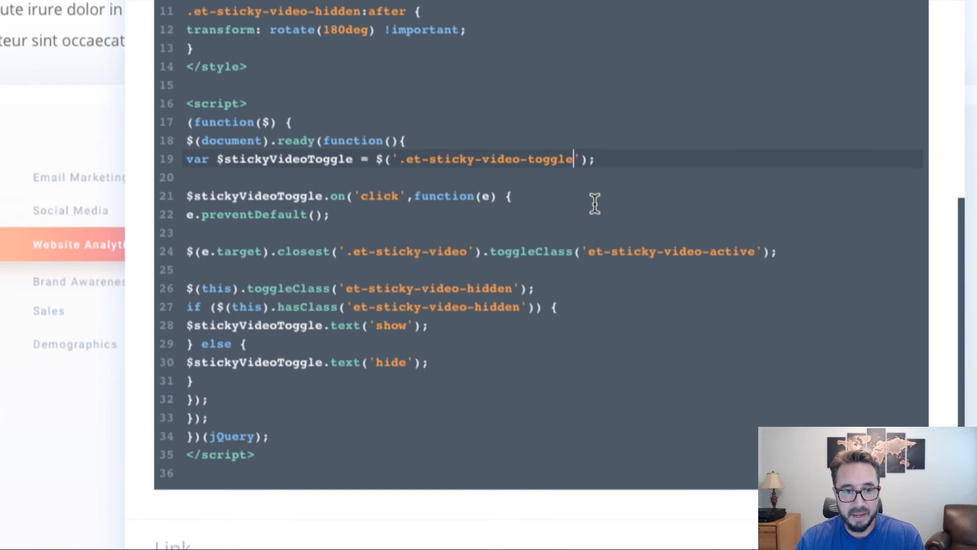
Examine the script's toggleClass lines, comparing 'et-sticky-video-active' with its CSS rule and highlighting 'et-sticky-video-hidden'.
{"action": "scroll", "coordinate": [595, 203], "scroll_direction": "down", "scroll_amount": 1}
{"action": "scroll", "coordinate": [595, 203], "scroll_direction": "up", "scroll_amount": 1}
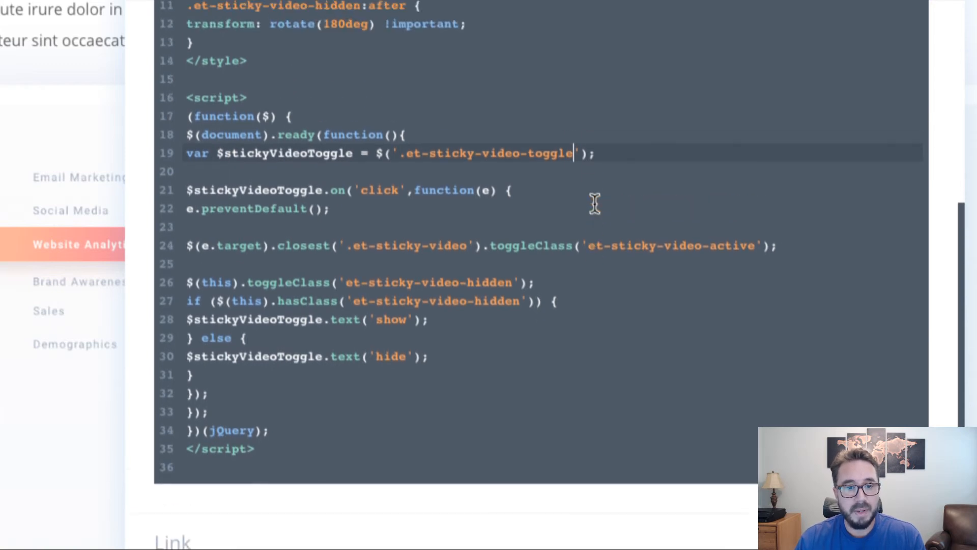
{"action": "scroll", "coordinate": [484, 197], "scroll_direction": "down", "scroll_amount": 2}
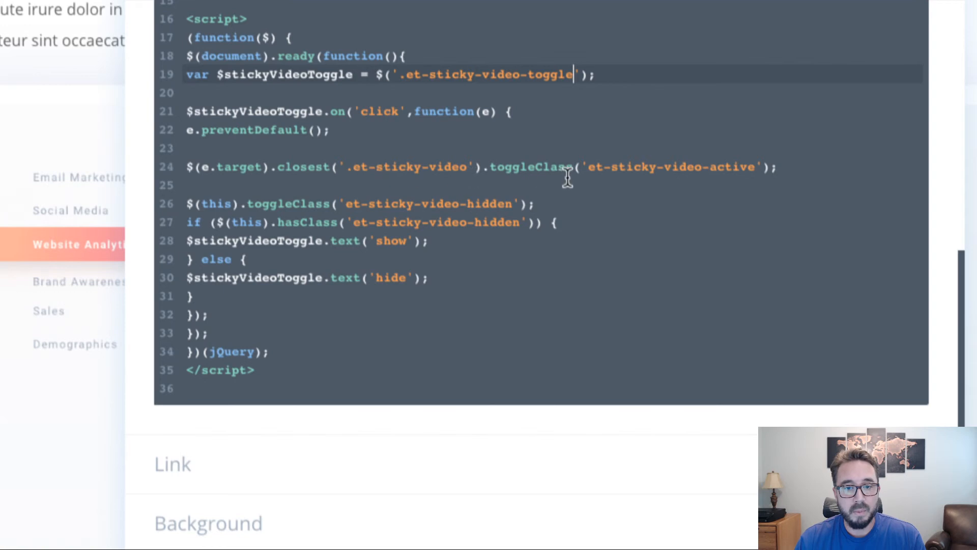
{"action": "left_click_drag", "start_coordinate": [587, 172], "coordinate": [756, 172]}
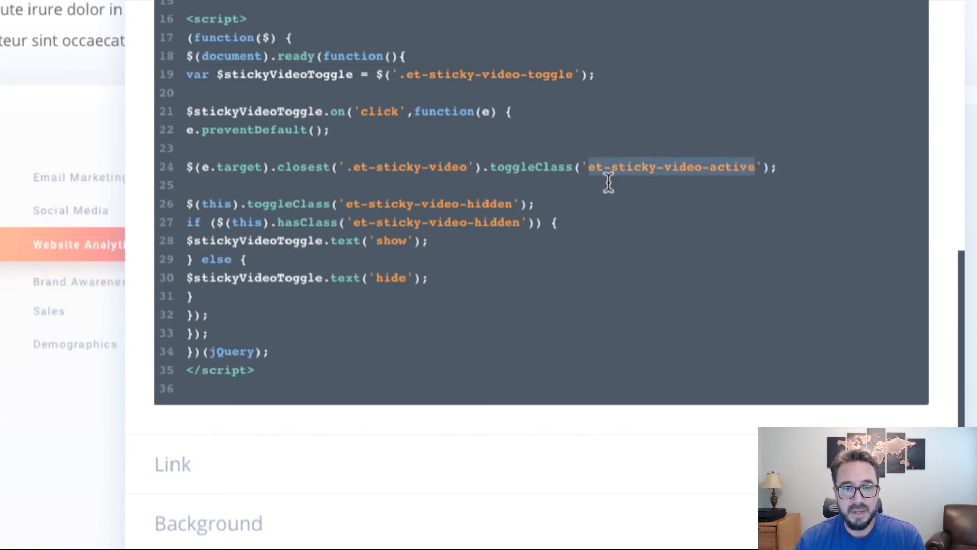
{"action": "scroll", "coordinate": [555, 179], "scroll_direction": "up", "scroll_amount": 5}
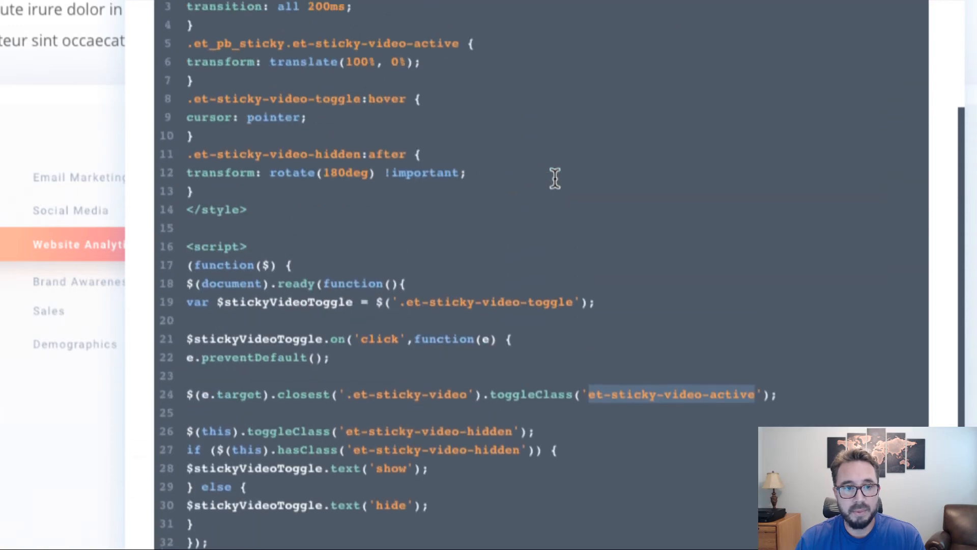
{"action": "scroll", "coordinate": [431, 89], "scroll_direction": "down", "scroll_amount": 5}
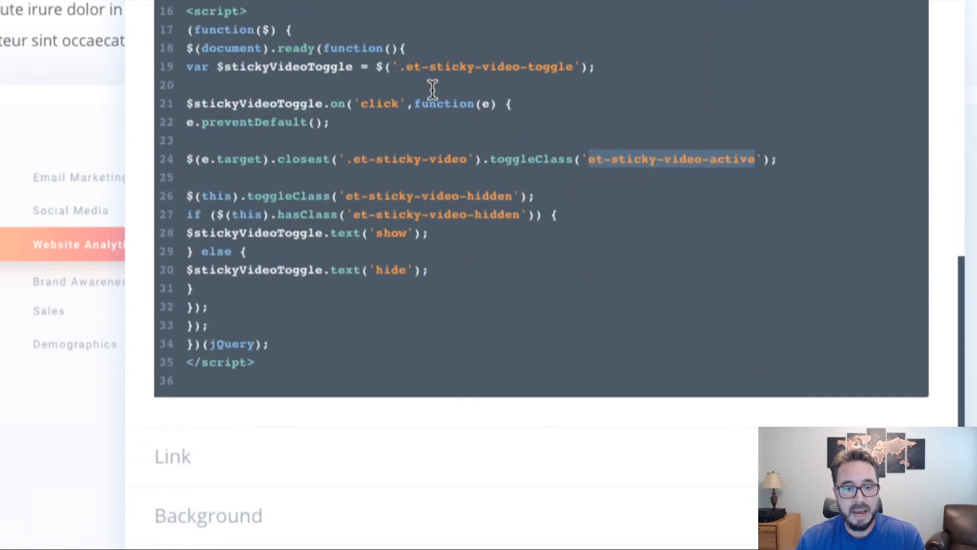
{"action": "left_click", "coordinate": [550, 201]}
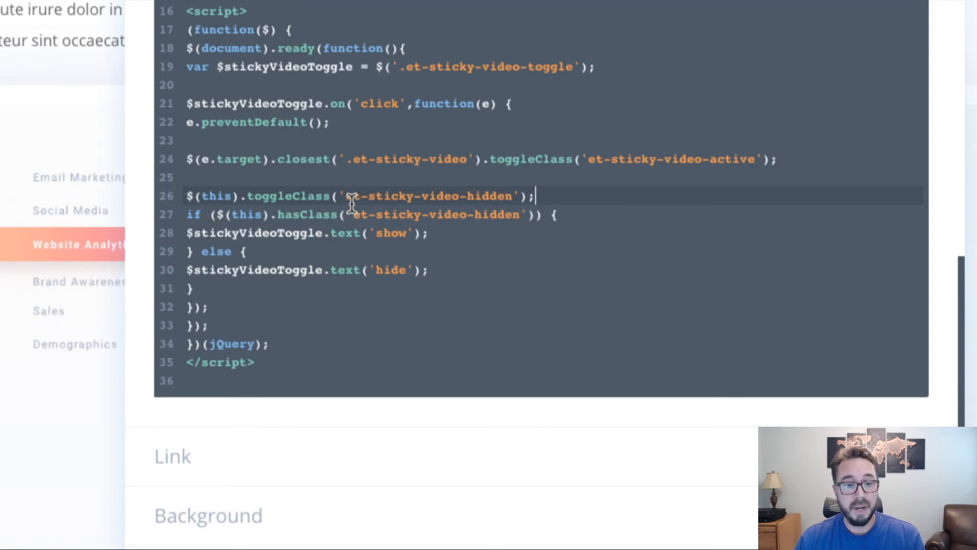
{"action": "left_click_drag", "start_coordinate": [346, 196], "coordinate": [514, 196]}
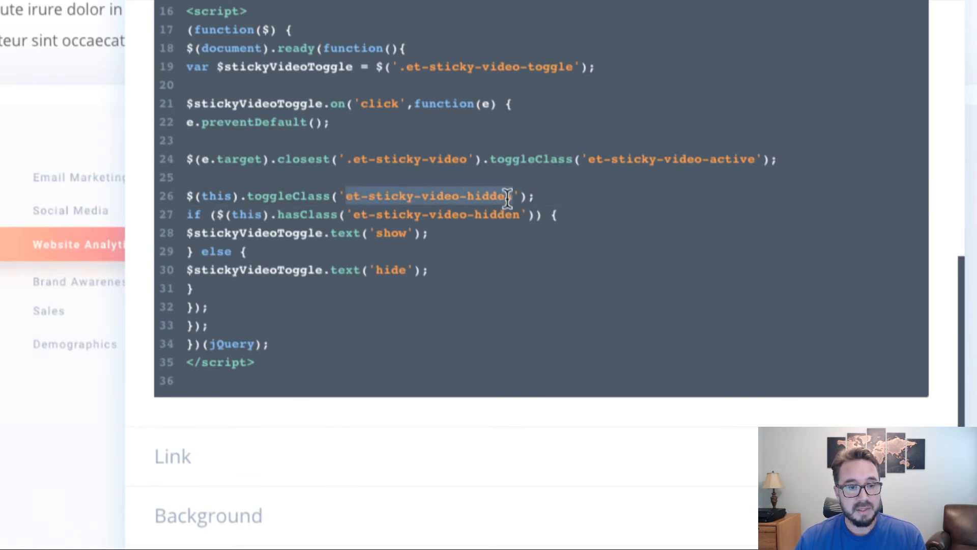
Review the script lines that set the toggle text to 'show' and 'hide', and save the Code module settings.
{"action": "left_click", "coordinate": [476, 234]}
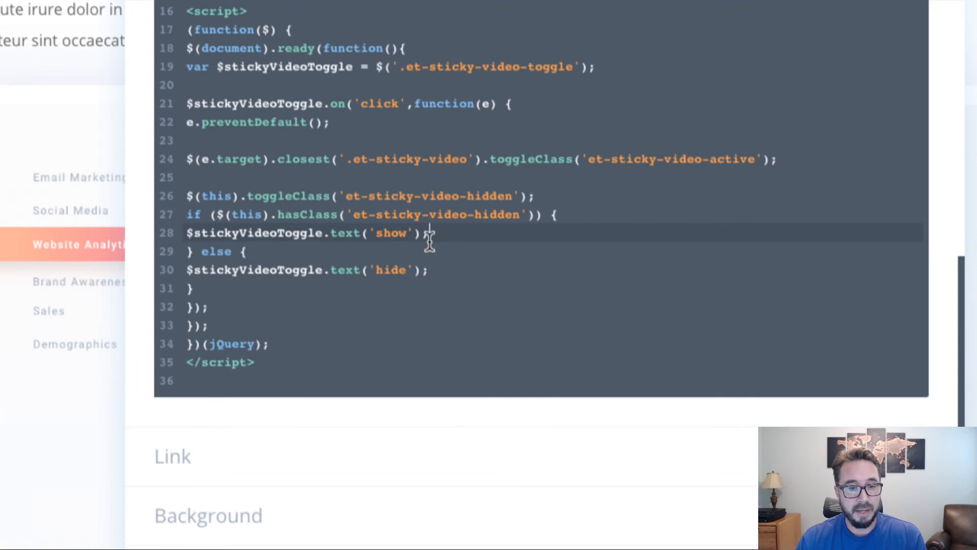
{"action": "double_click", "coordinate": [394, 233]}
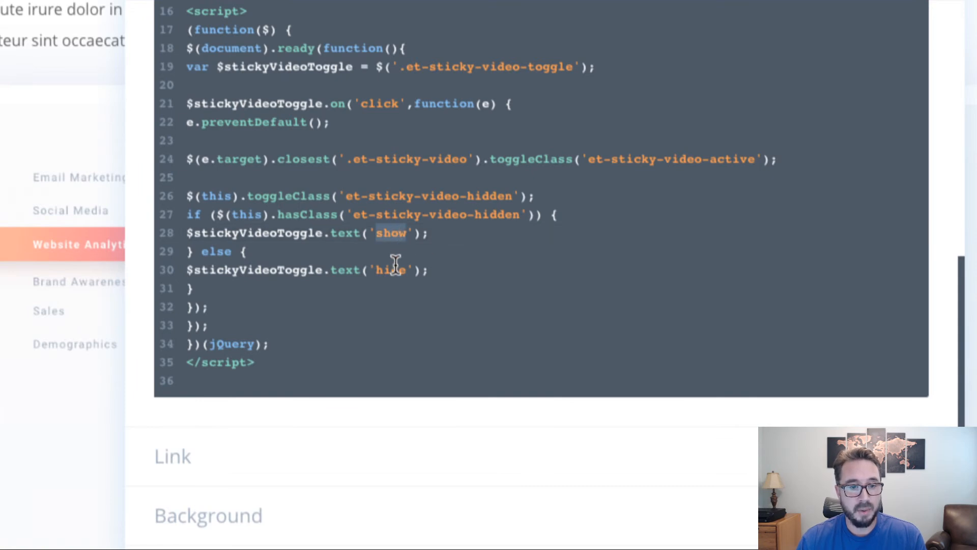
{"action": "double_click", "coordinate": [392, 269]}
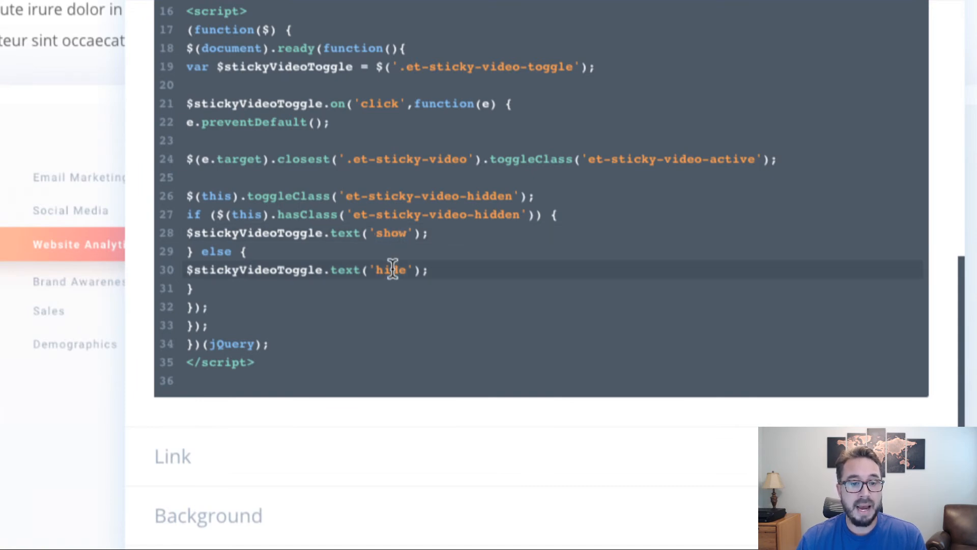
{"action": "double_click", "coordinate": [391, 233]}
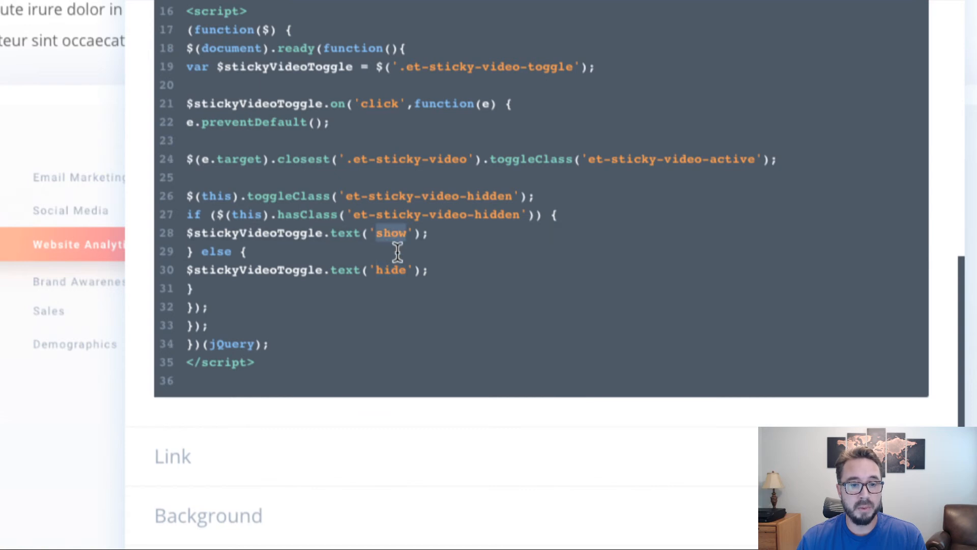
{"action": "left_click", "coordinate": [436, 233]}
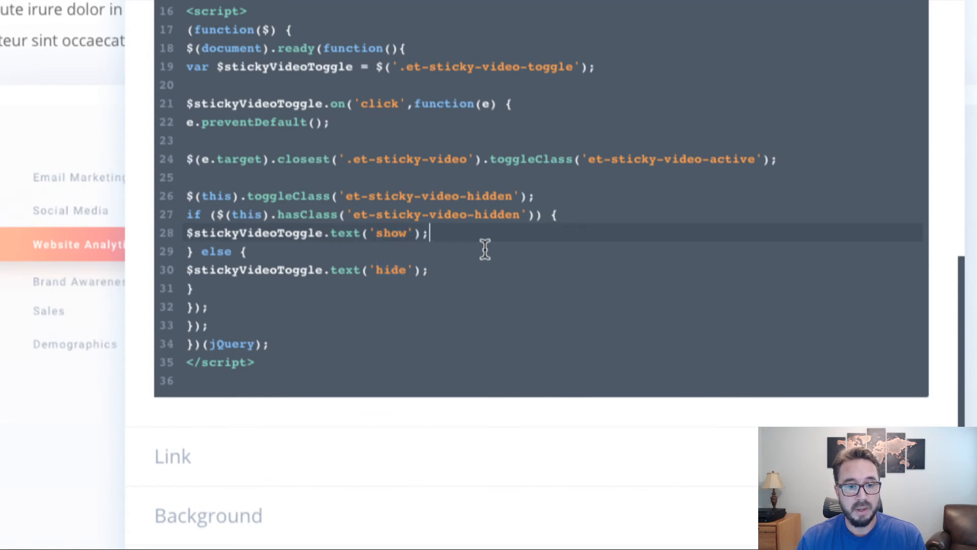
{"action": "scroll", "coordinate": [722, 355], "scroll_direction": "up", "scroll_amount": 2}
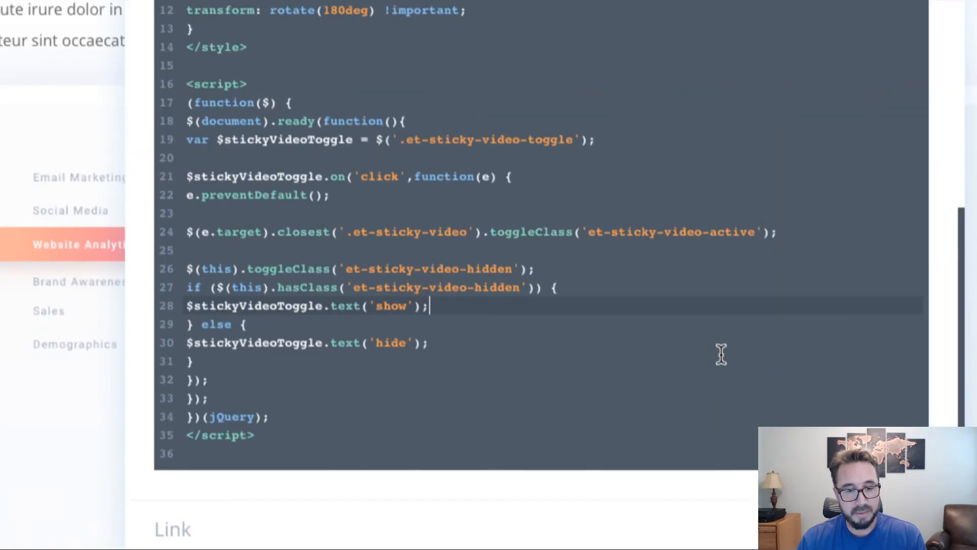
{"action": "scroll", "coordinate": [721, 355], "scroll_direction": "down", "scroll_amount": 2}
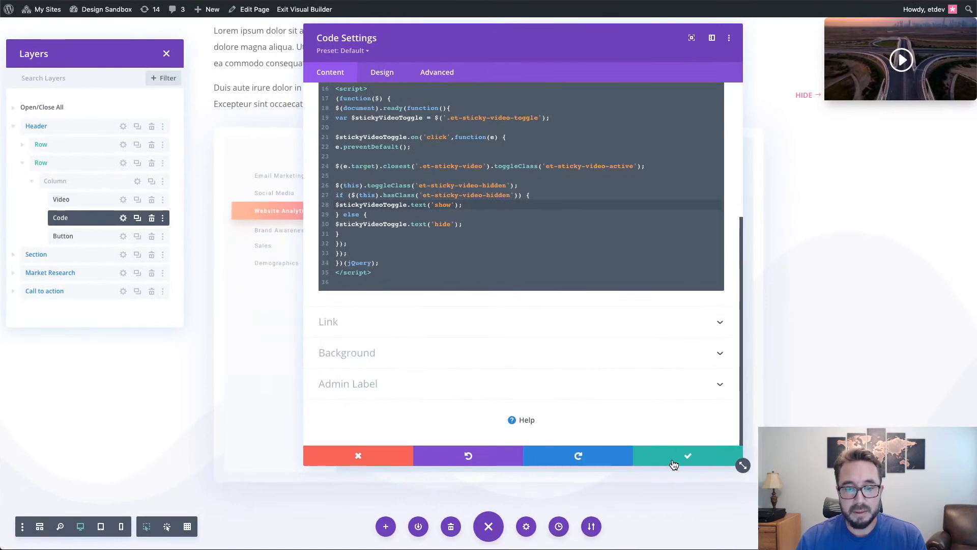
{"action": "left_click", "coordinate": [674, 464]}
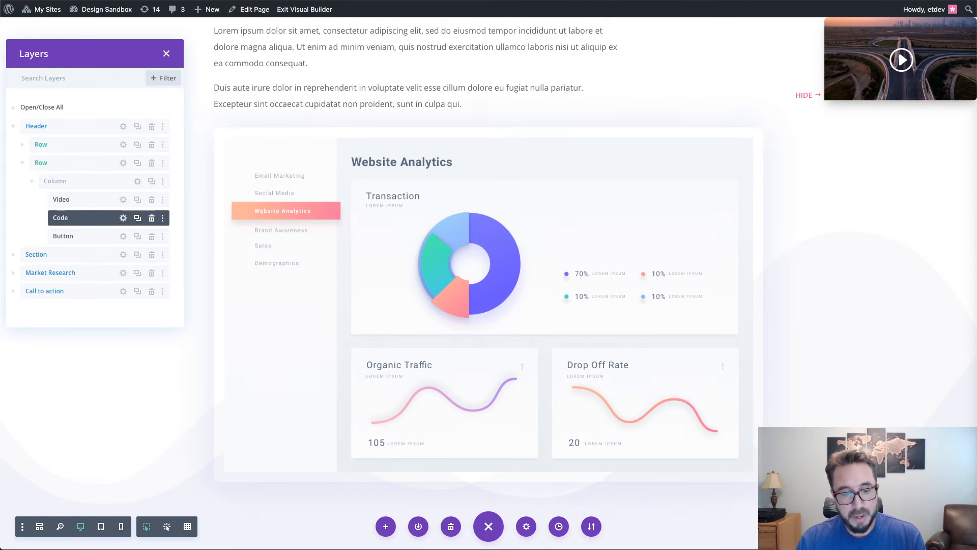
Check the 'et-sticky-video-toggle' CSS class in the Button module's settings and save them.
{"action": "left_click", "coordinate": [123, 236]}
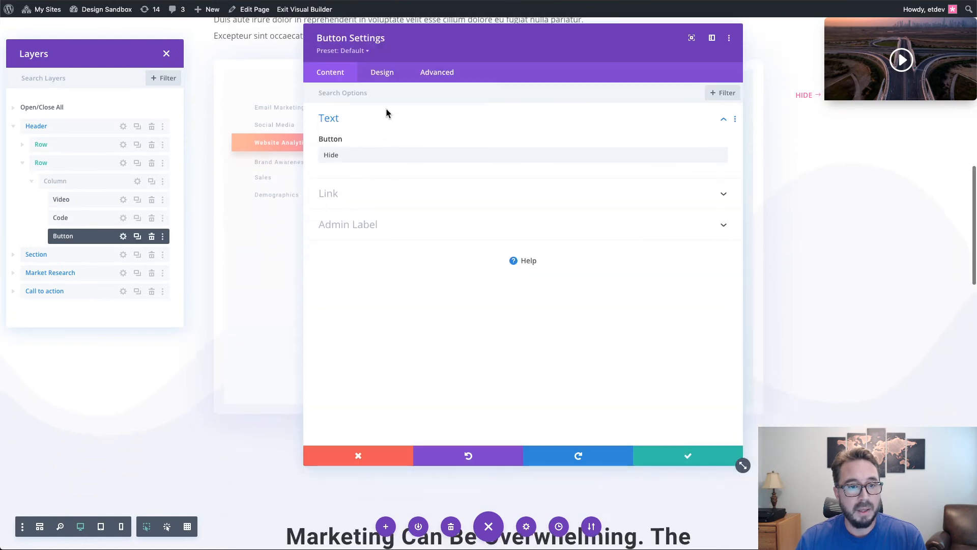
{"action": "left_click", "coordinate": [439, 79]}
{"action": "left_click", "coordinate": [423, 120]}
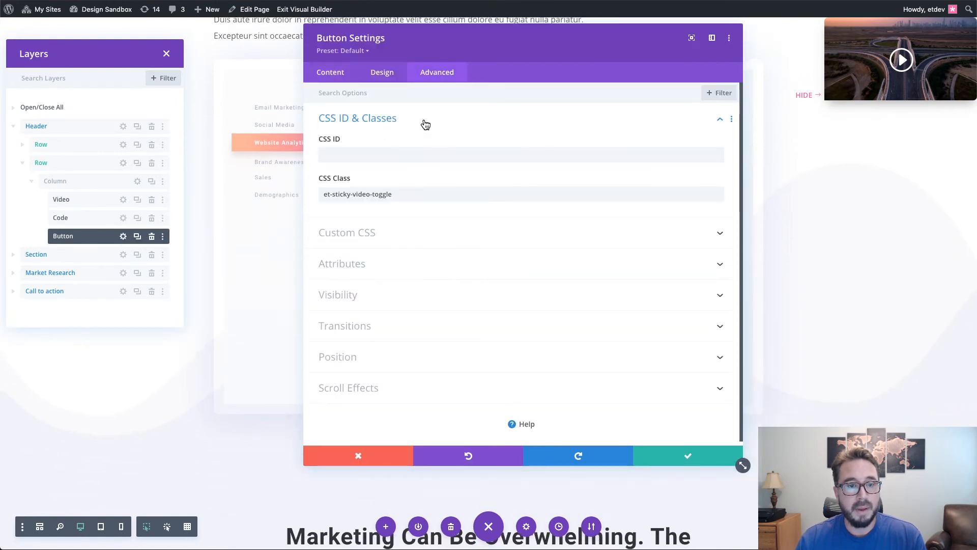
{"action": "left_click_drag", "start_coordinate": [437, 196], "coordinate": [296, 198]}
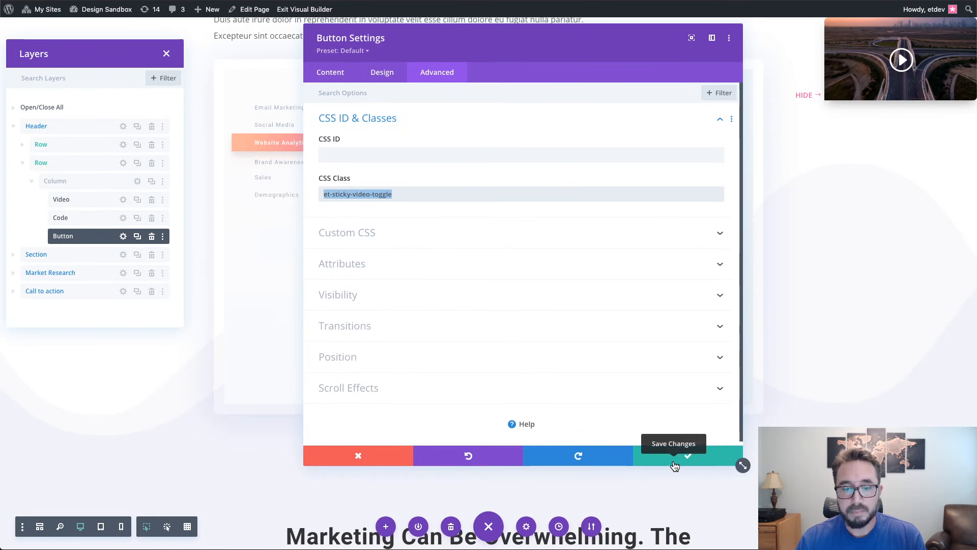
{"action": "left_click", "coordinate": [675, 464]}
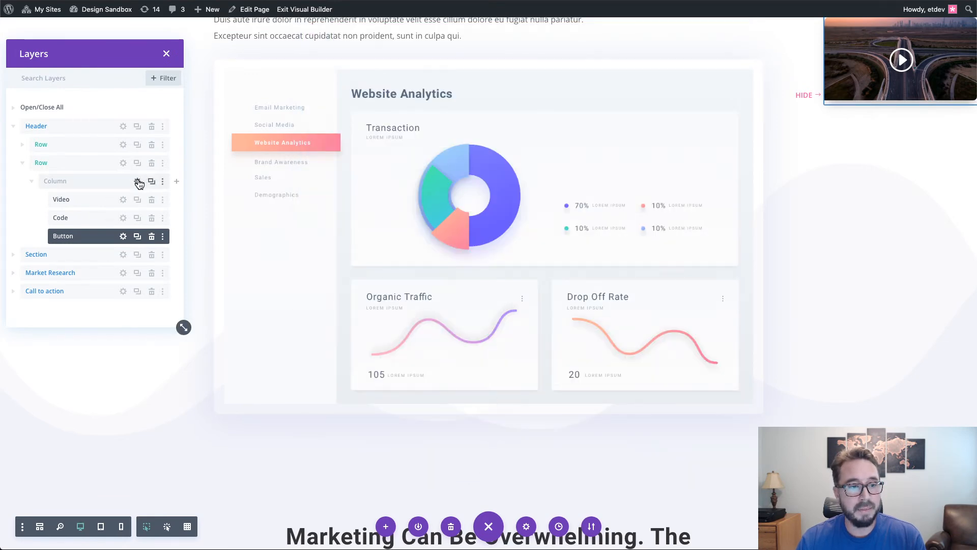
Check the 'et-sticky-video' CSS class in the settings of the column holding the video, and save the column and row.
{"action": "left_click", "coordinate": [138, 181]}
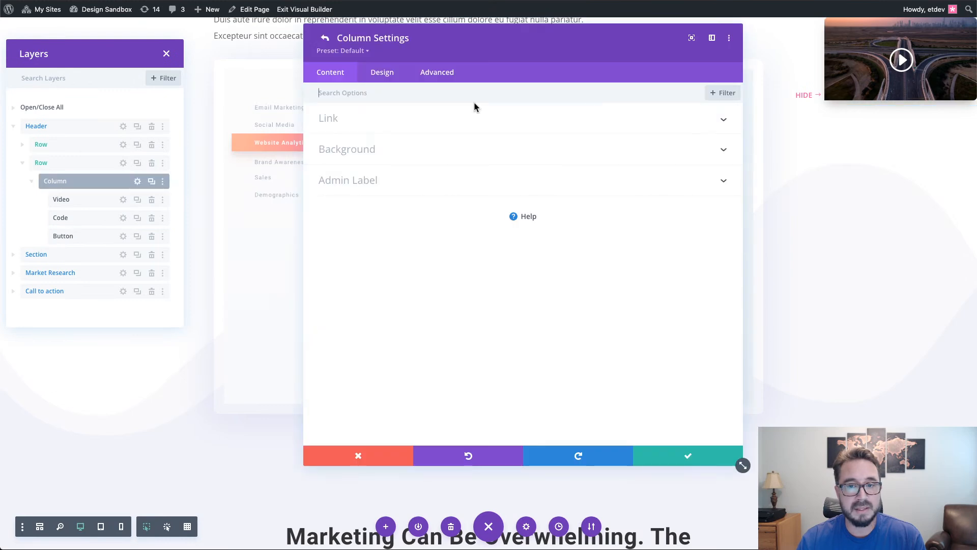
{"action": "left_click", "coordinate": [436, 72]}
{"action": "left_click", "coordinate": [396, 128]}
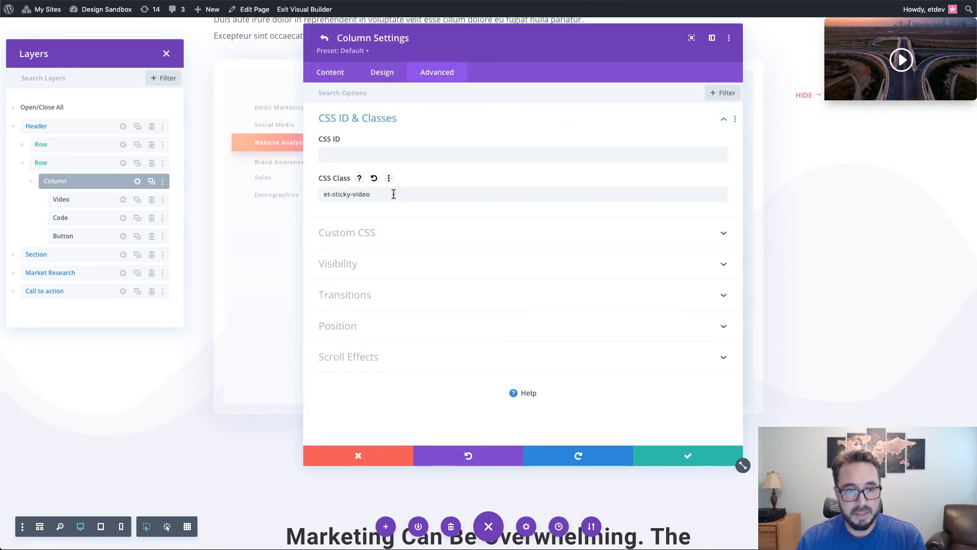
{"action": "left_click_drag", "start_coordinate": [394, 194], "coordinate": [295, 192]}
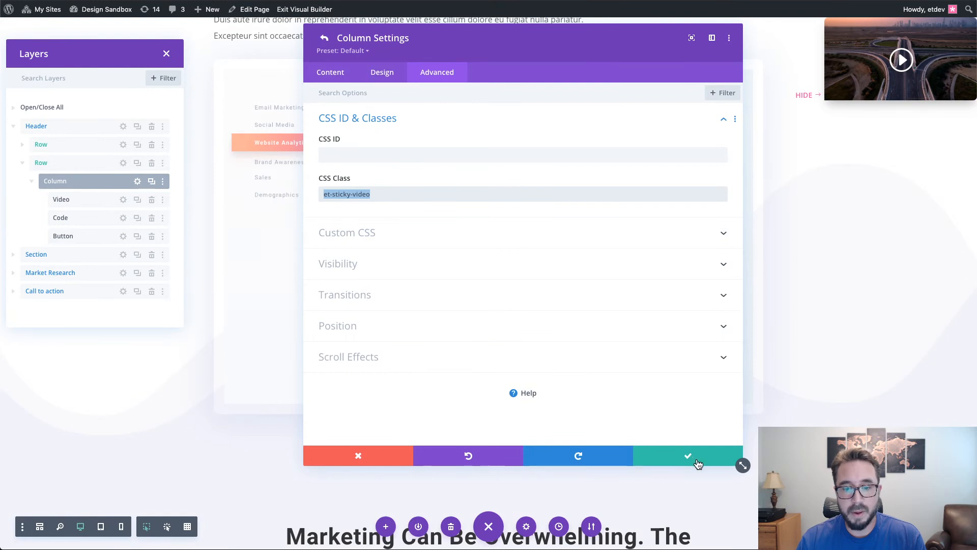
{"action": "left_click", "coordinate": [697, 461]}
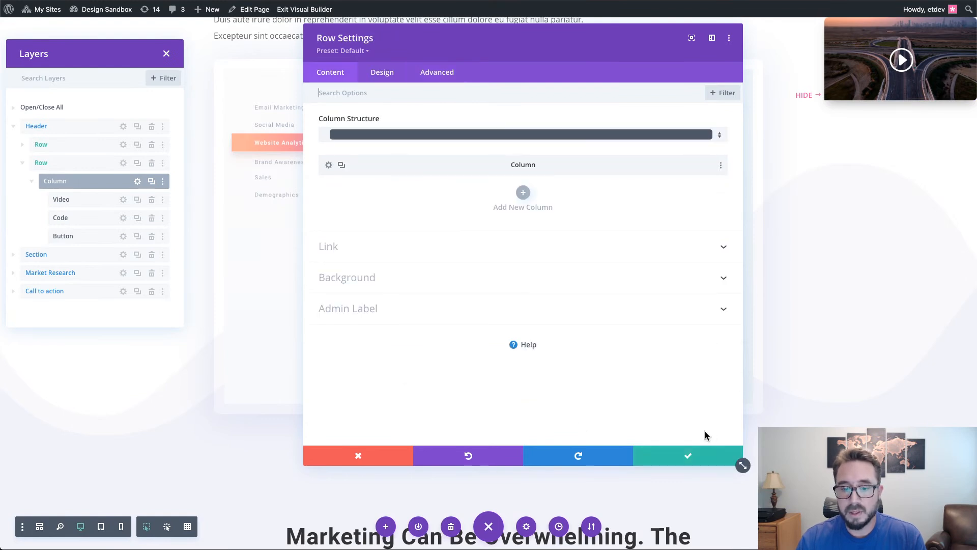
{"action": "left_click", "coordinate": [694, 454]}
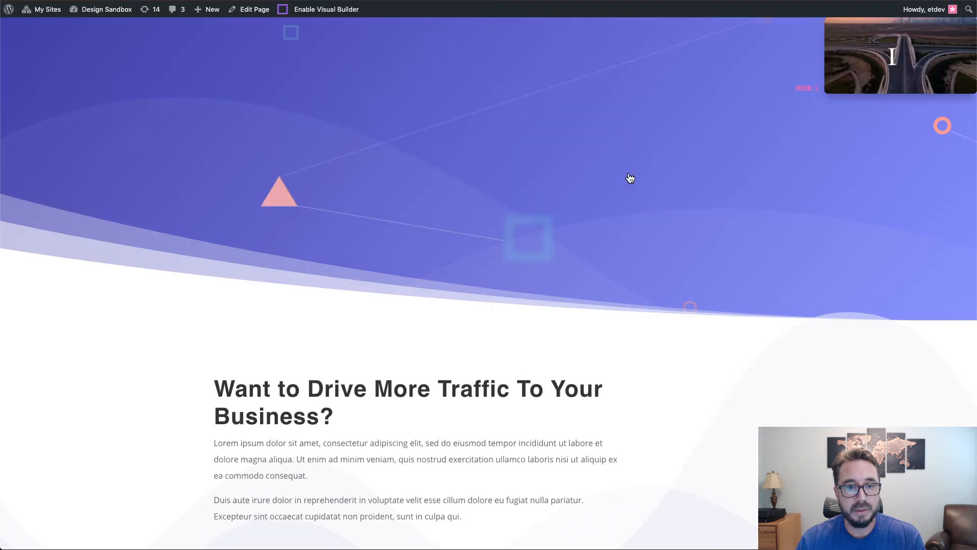
Test the sticky video on the live page by scrolling past the header and back several times.
{"action": "scroll", "coordinate": [593, 184], "scroll_direction": "up", "scroll_amount": 6}
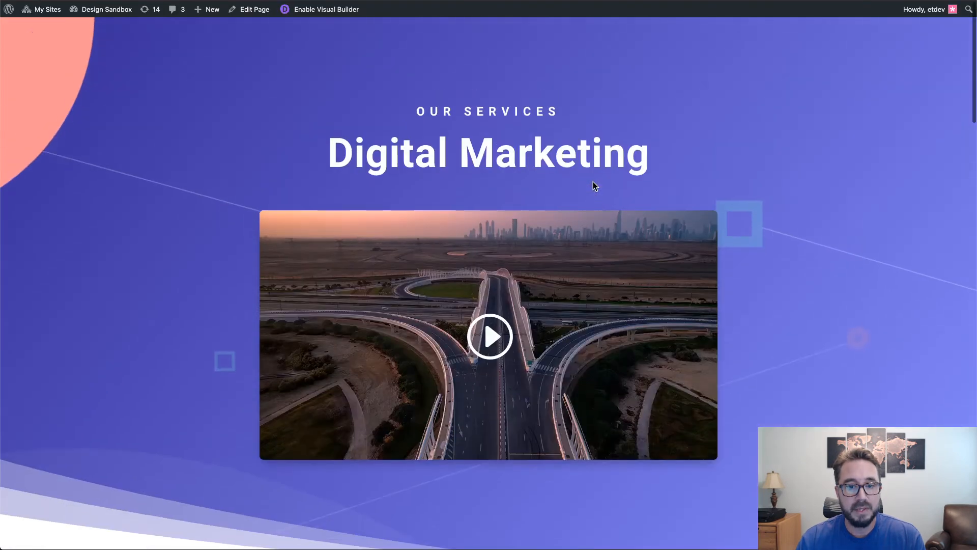
{"action": "scroll", "coordinate": [762, 175], "scroll_direction": "down", "scroll_amount": 5}
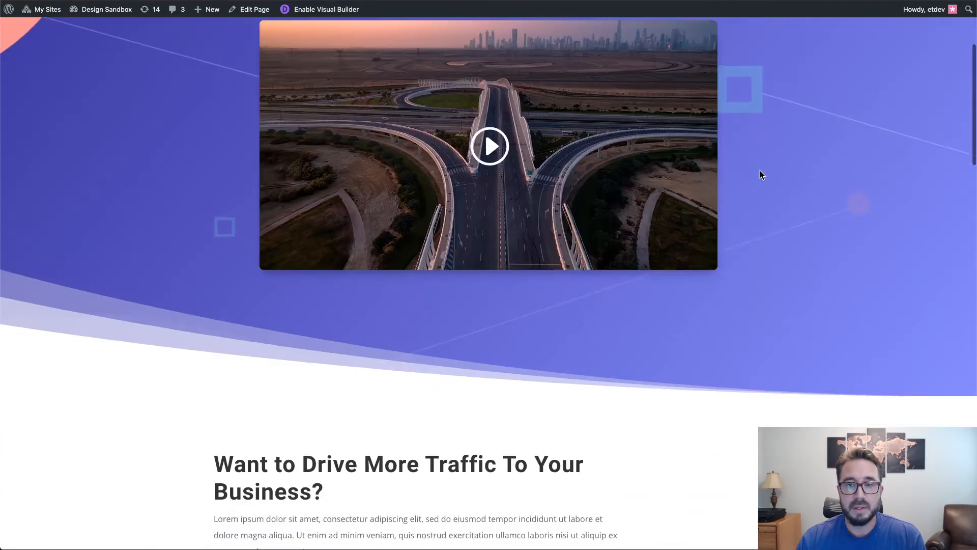
{"action": "scroll", "coordinate": [763, 175], "scroll_direction": "down", "scroll_amount": 4}
{"action": "scroll", "coordinate": [762, 174], "scroll_direction": "up", "scroll_amount": 2}
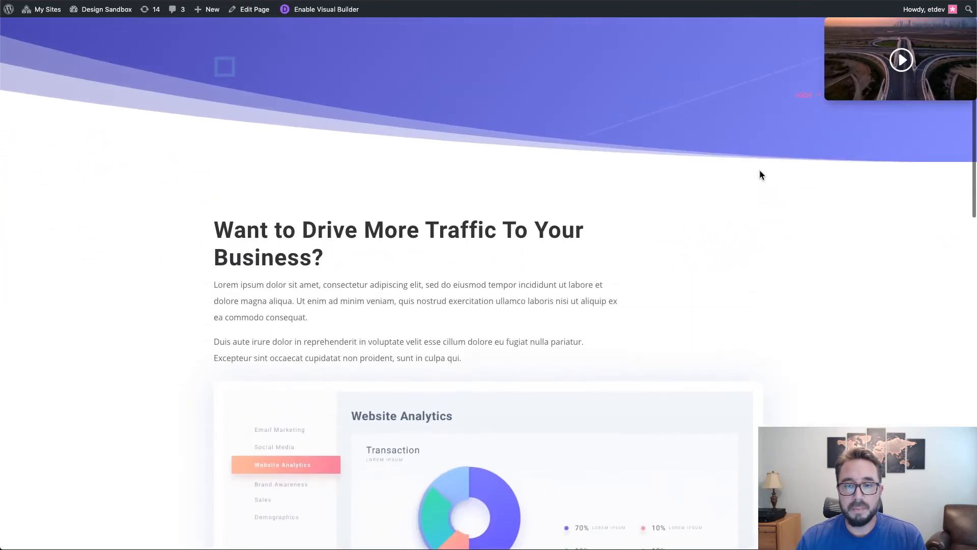
{"action": "scroll", "coordinate": [762, 174], "scroll_direction": "up", "scroll_amount": 5}
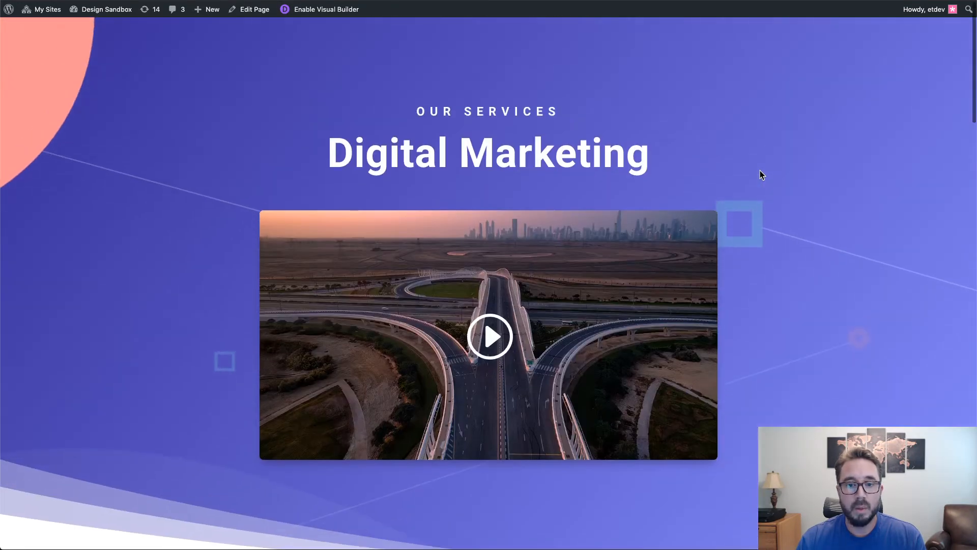
{"action": "scroll", "coordinate": [760, 171], "scroll_direction": "down", "scroll_amount": 5}
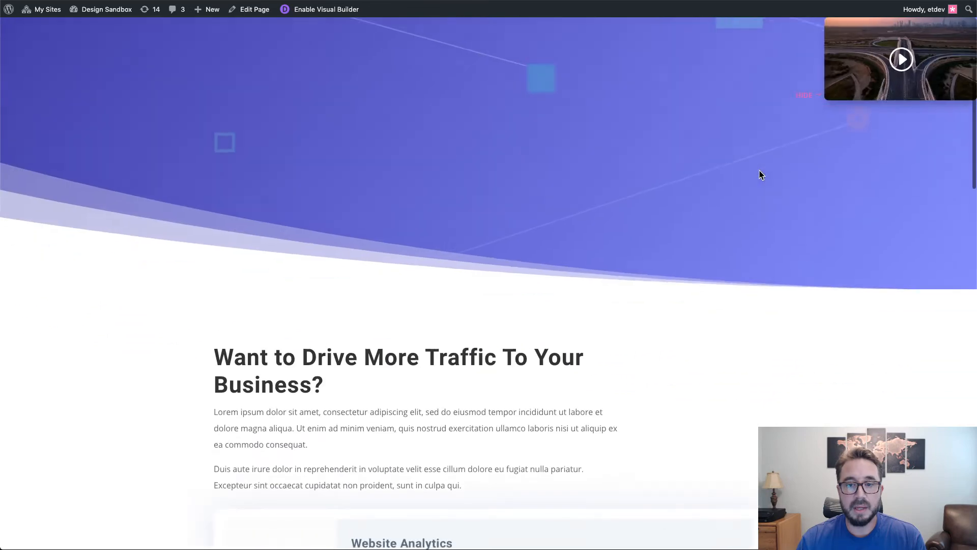
{"action": "scroll", "coordinate": [762, 175], "scroll_direction": "down", "scroll_amount": 4}
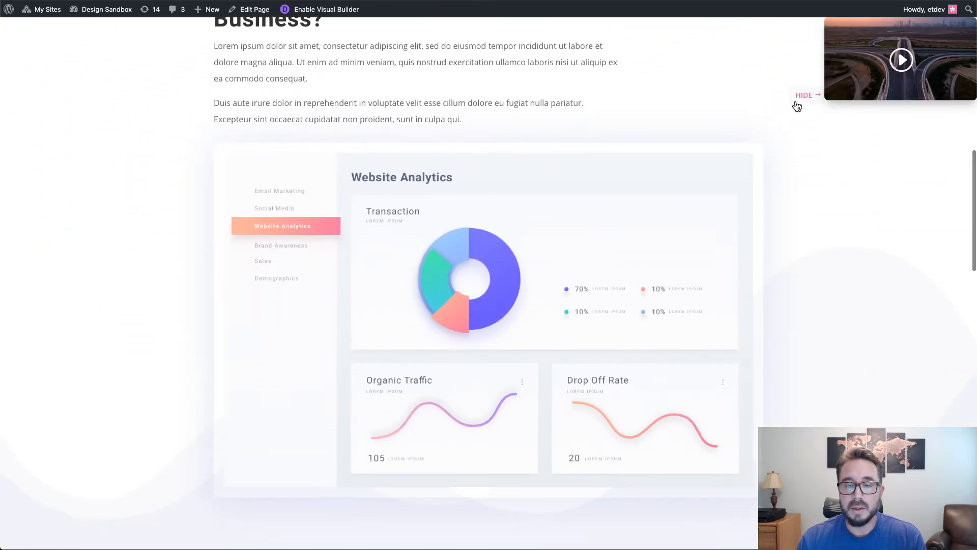
Test hiding and showing the docked video with its toggle, and scroll the live page with the video hidden.
{"action": "left_click", "coordinate": [810, 101]}
{"action": "left_click", "coordinate": [949, 99]}
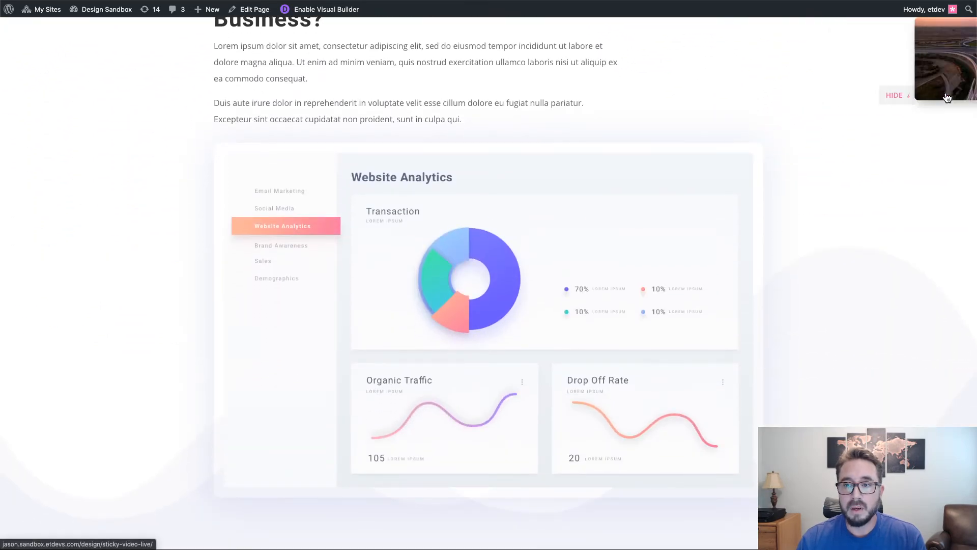
{"action": "left_click", "coordinate": [804, 96]}
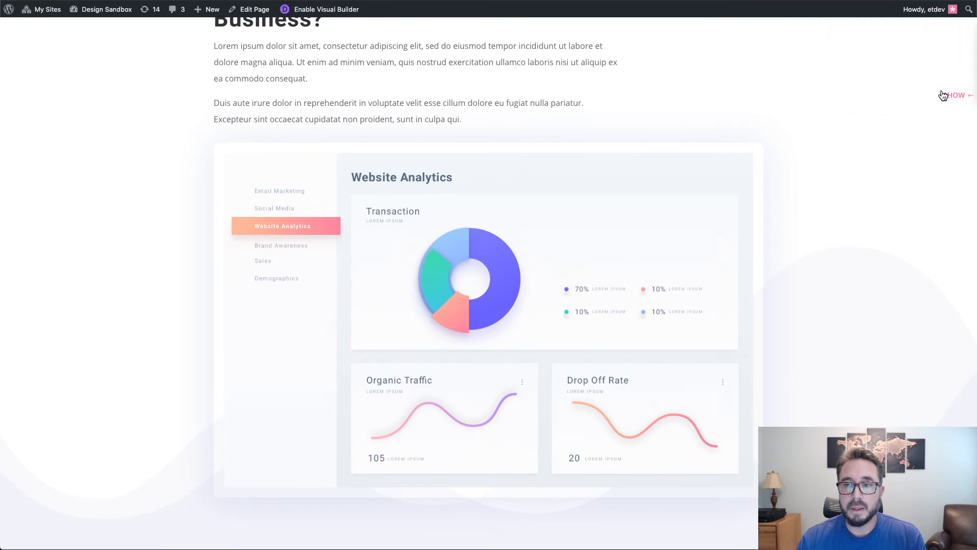
{"action": "left_click", "coordinate": [943, 94]}
{"action": "left_click", "coordinate": [811, 96]}
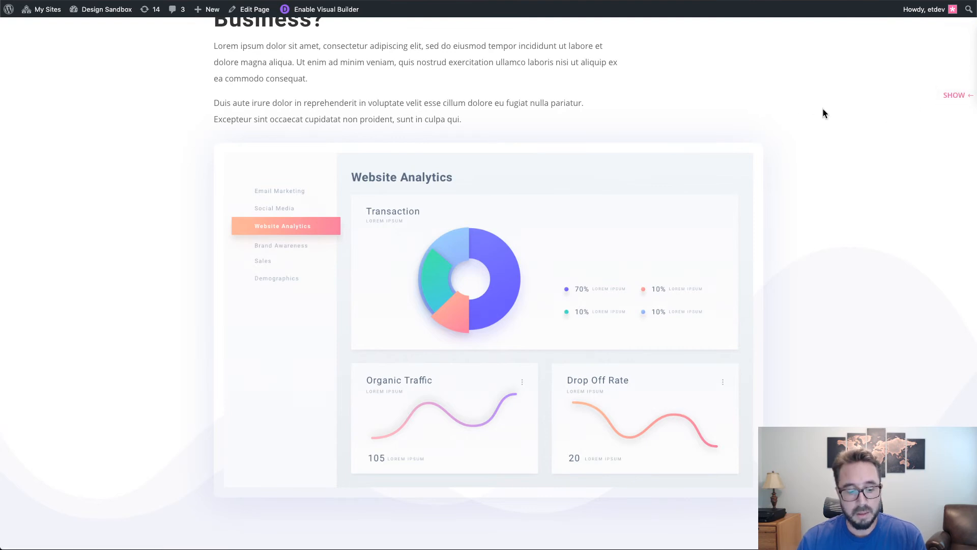
{"action": "scroll", "coordinate": [830, 111], "scroll_direction": "up", "scroll_amount": 5}
{"action": "scroll", "coordinate": [830, 111], "scroll_direction": "down", "scroll_amount": 6}
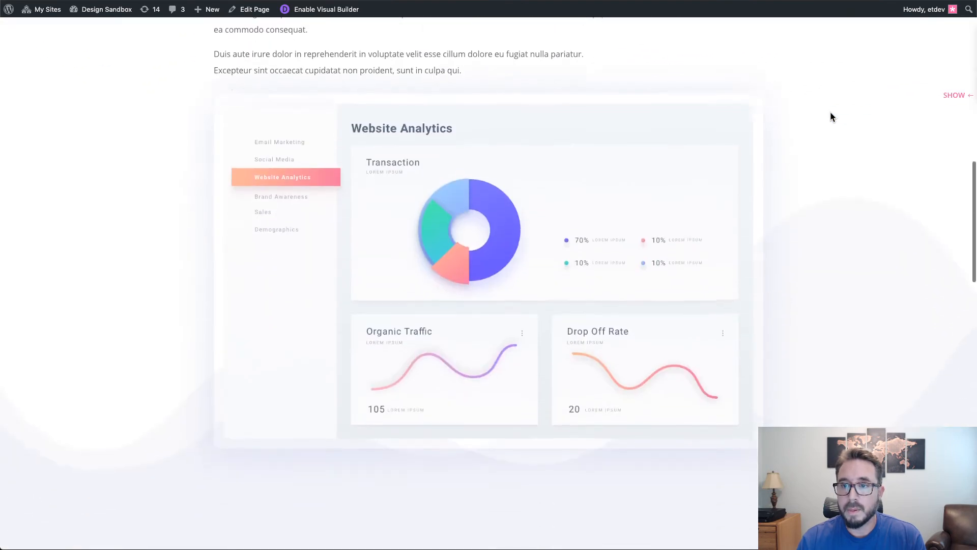
{"action": "scroll", "coordinate": [832, 117], "scroll_direction": "up", "scroll_amount": 1}
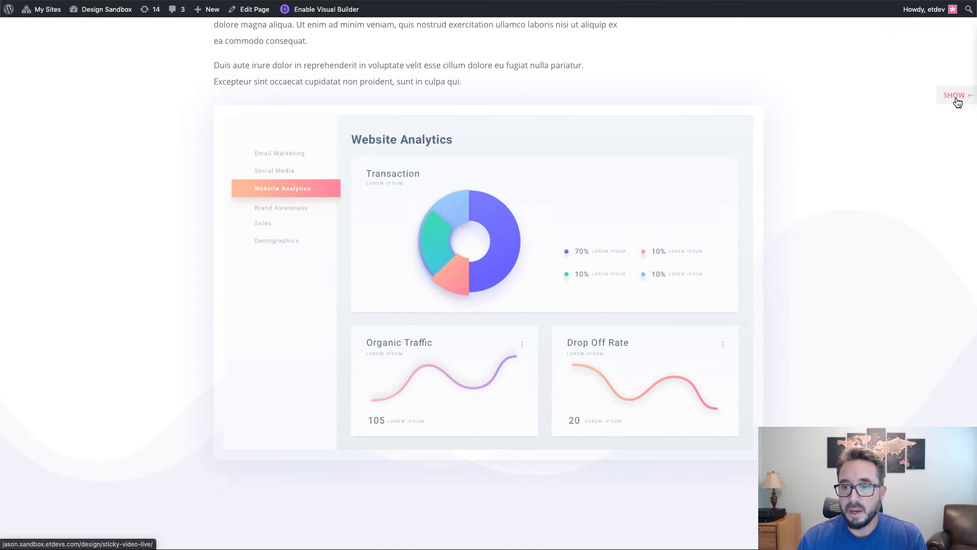
Show and hide the docked video repeatedly to check the toggle's text change and slide animation, ending at the page's header.
{"action": "left_click", "coordinate": [956, 101]}
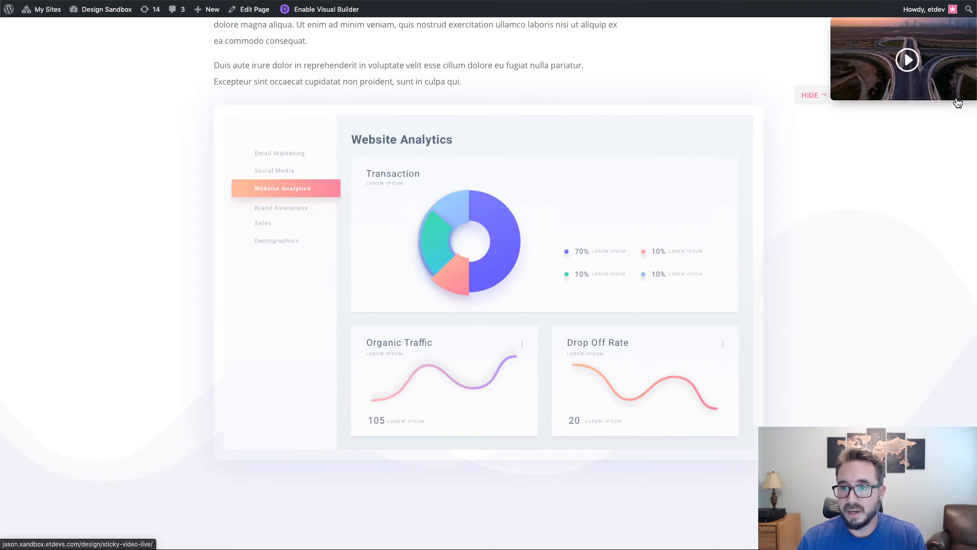
{"action": "left_click", "coordinate": [812, 100]}
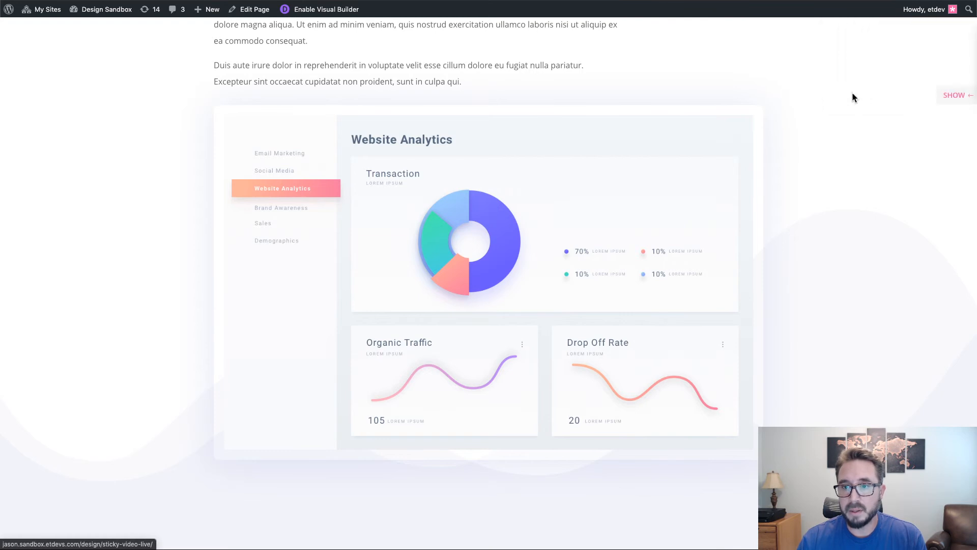
{"action": "left_click", "coordinate": [956, 96]}
{"action": "left_click", "coordinate": [810, 102]}
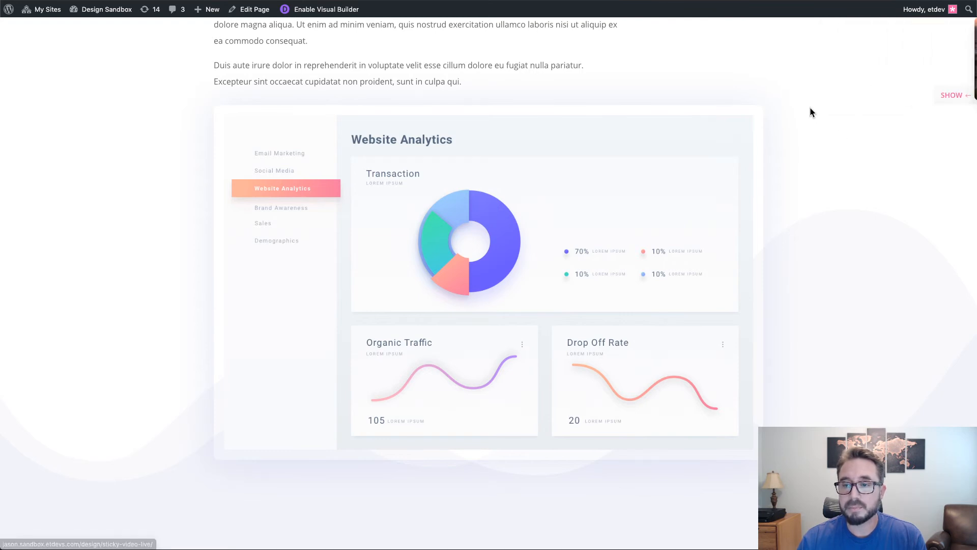
{"action": "left_click", "coordinate": [948, 105]}
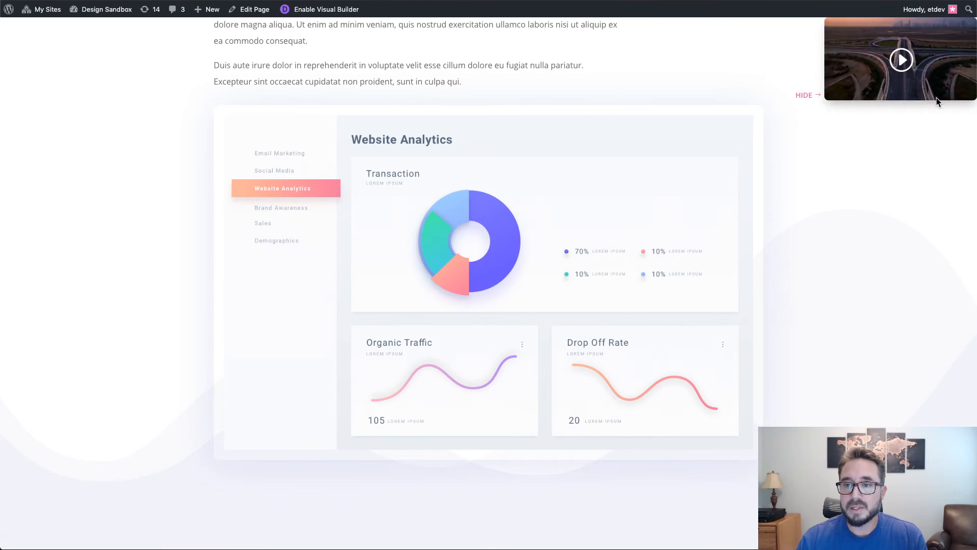
{"action": "left_click", "coordinate": [807, 96]}
{"action": "scroll", "coordinate": [798, 116], "scroll_direction": "up", "scroll_amount": 15}
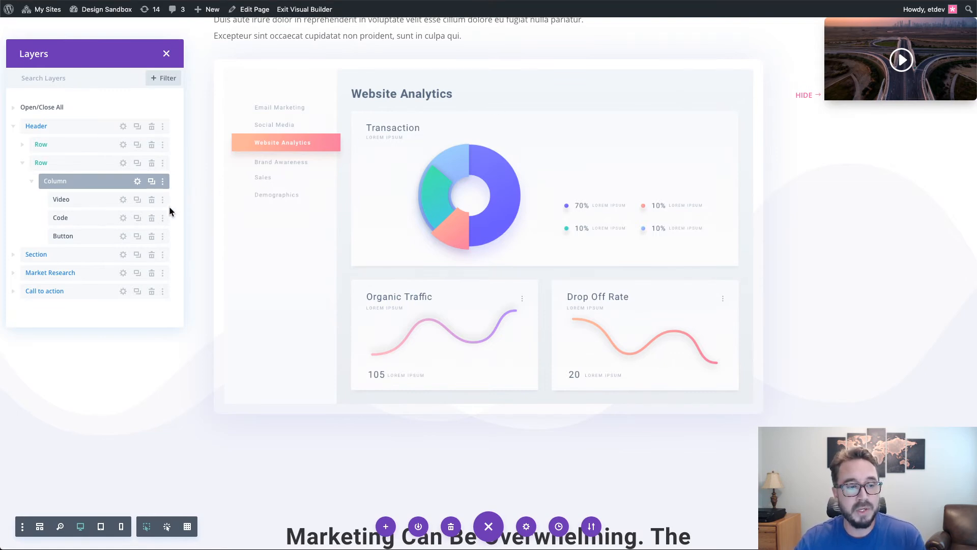
{"action": "scroll", "coordinate": [606, 207], "scroll_direction": "up", "scroll_amount": 15}
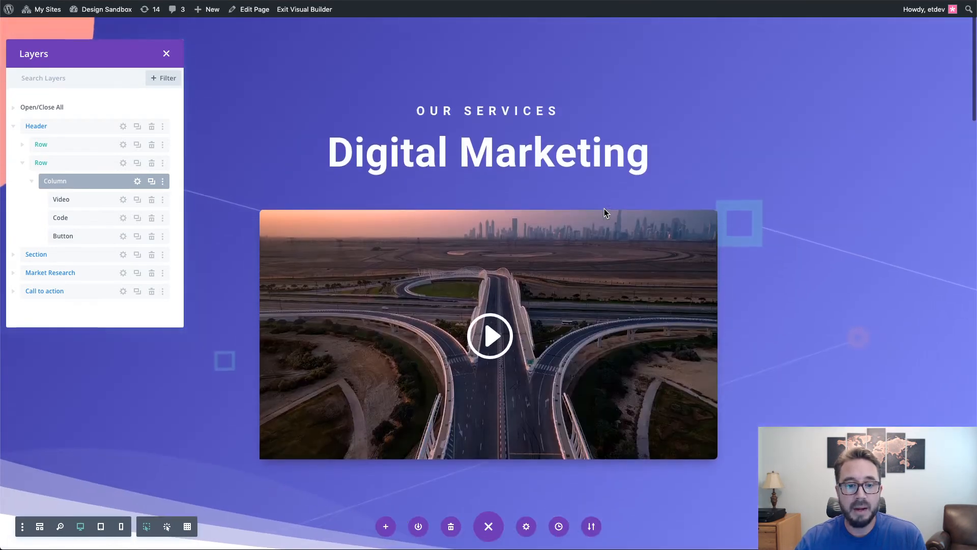
{"action": "scroll", "coordinate": [606, 213], "scroll_direction": "down", "scroll_amount": 5}
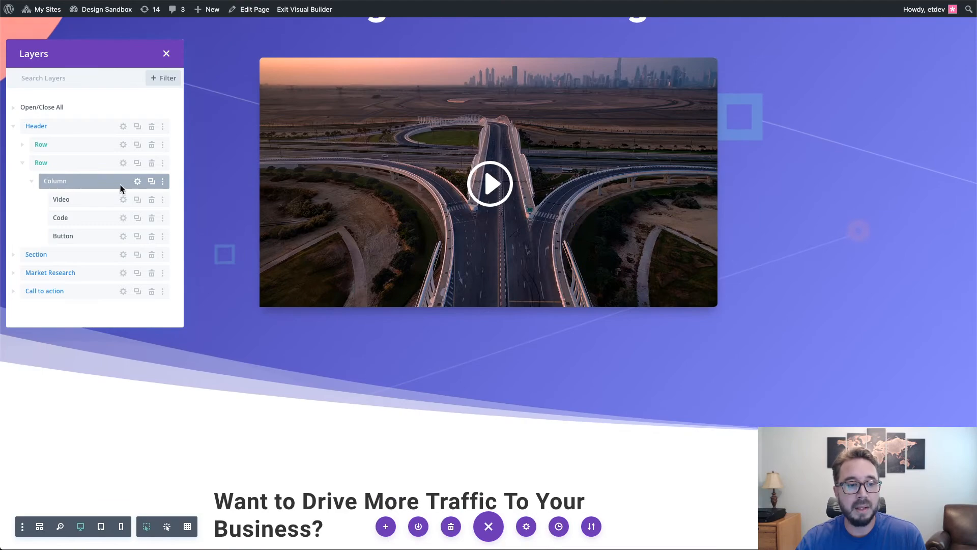
Copy the 'Setup A Free Consultation' button from the call to action section and paste it below the toggle button in the video's column.
{"action": "scroll", "coordinate": [497, 237], "scroll_direction": "down", "scroll_amount": 8}
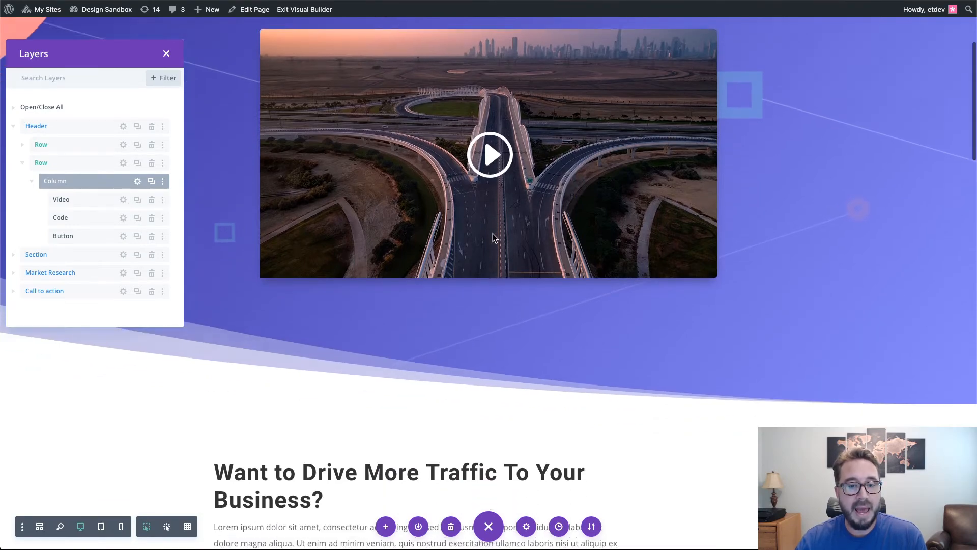
{"action": "scroll", "coordinate": [492, 231], "scroll_direction": "up", "scroll_amount": 8}
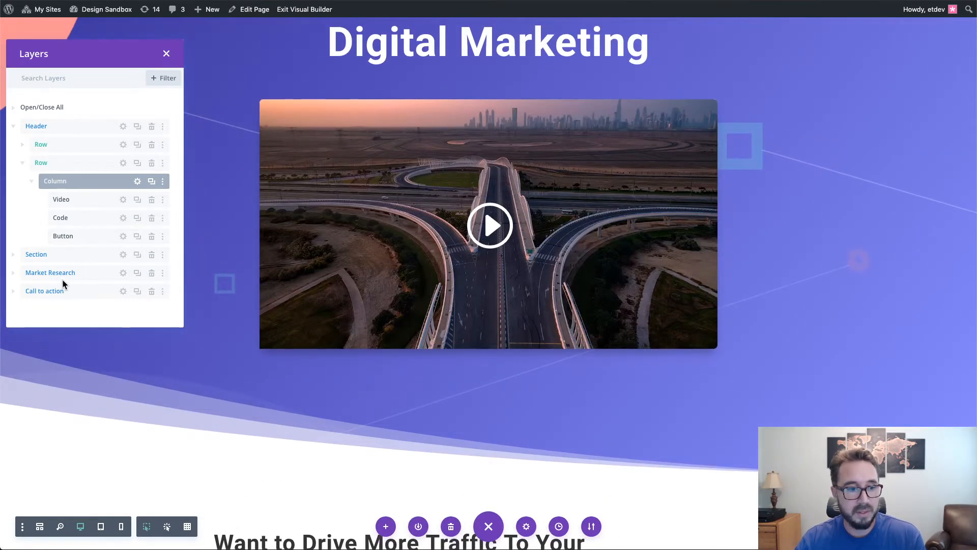
{"action": "scroll", "coordinate": [243, 286], "scroll_direction": "down", "scroll_amount": 2}
{"action": "scroll", "coordinate": [241, 281], "scroll_direction": "down", "scroll_amount": 15}
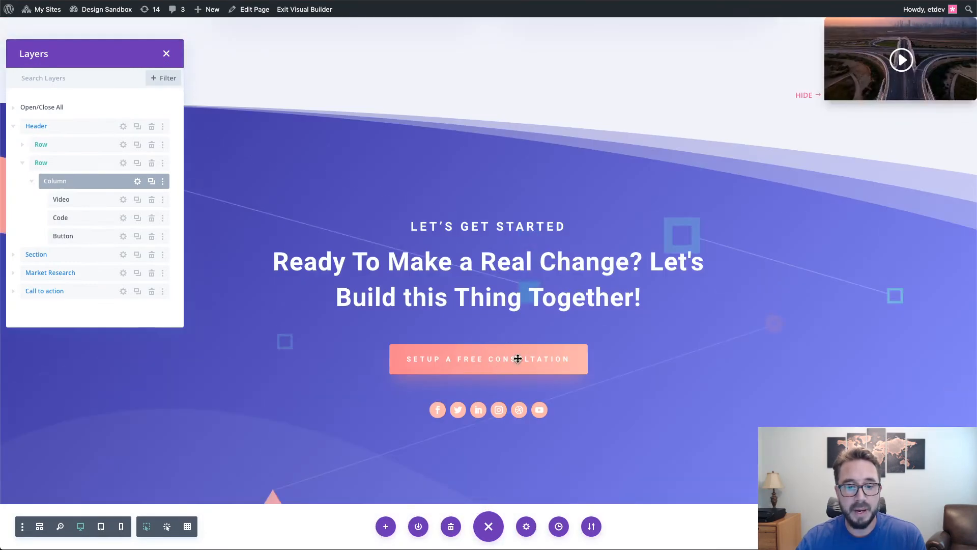
{"action": "left_click", "coordinate": [525, 352]}
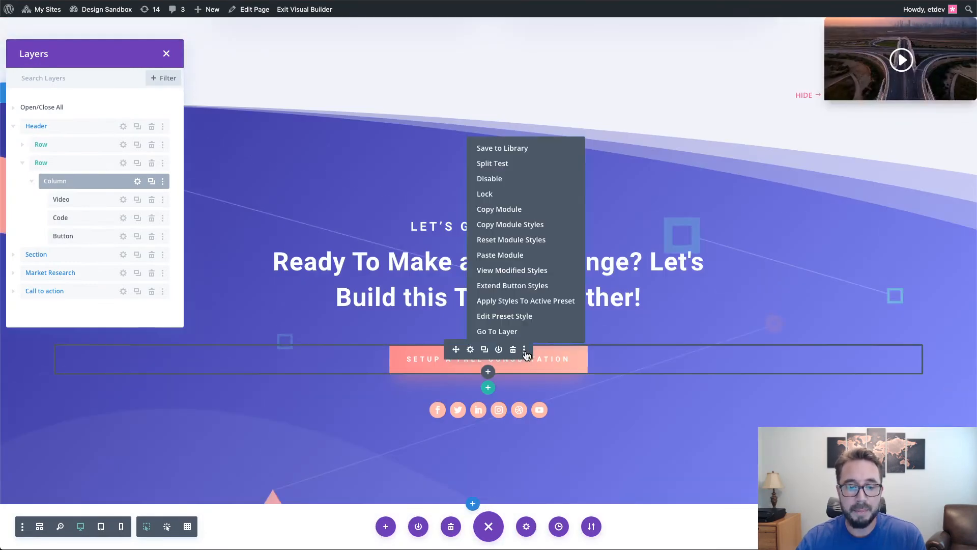
{"action": "left_click", "coordinate": [502, 213]}
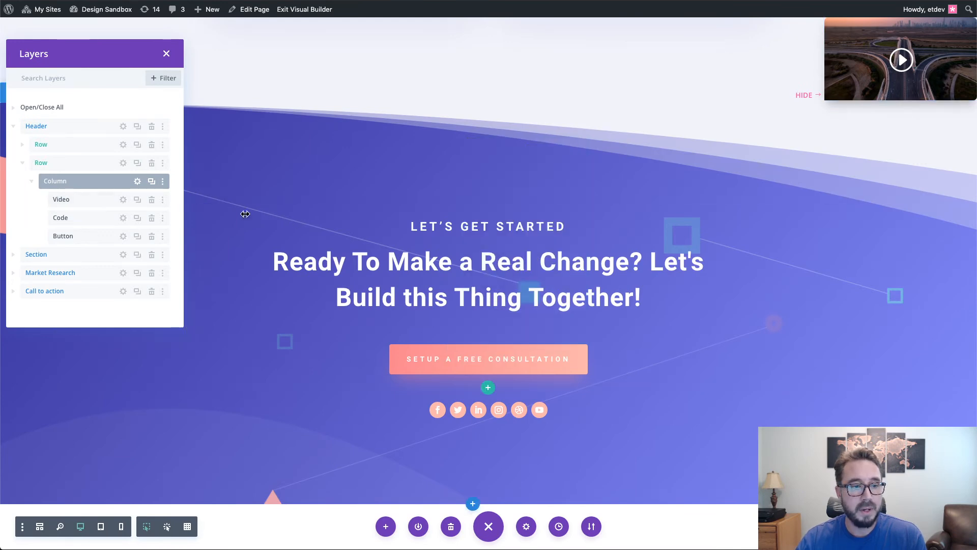
{"action": "scroll", "coordinate": [416, 225], "scroll_direction": "up", "scroll_amount": 4}
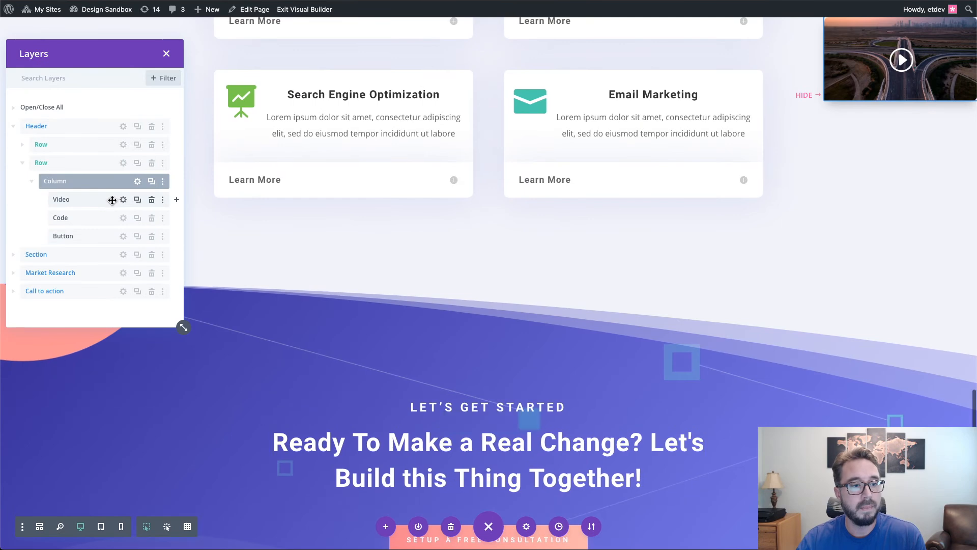
{"action": "right_click", "coordinate": [104, 236]}
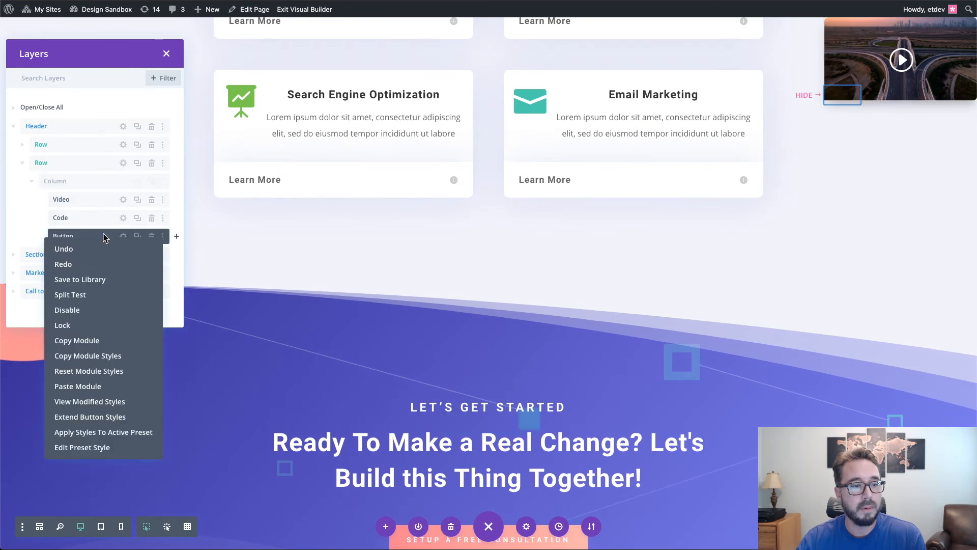
{"action": "left_click", "coordinate": [90, 390]}
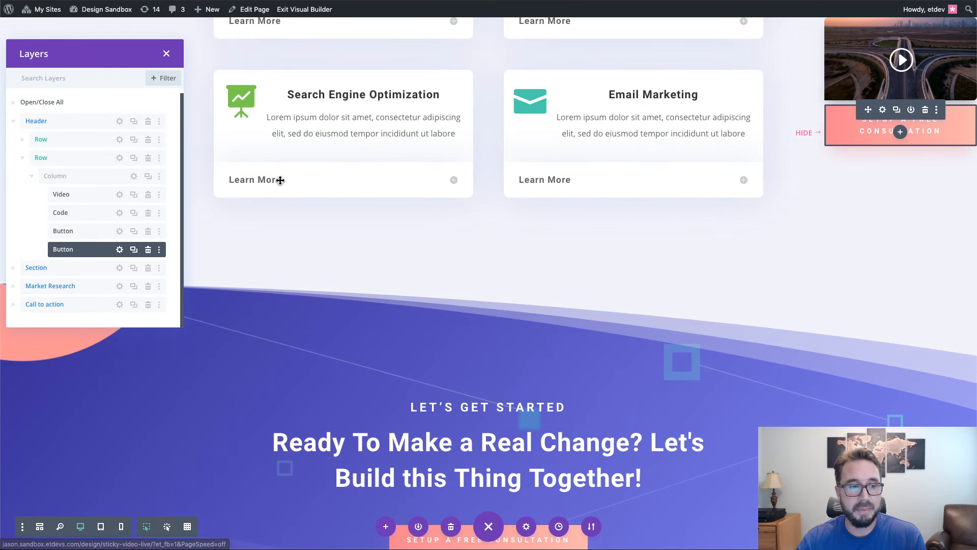
Set the pasted button's text to "Get Started" and save its settings.
{"action": "left_click", "coordinate": [119, 250]}
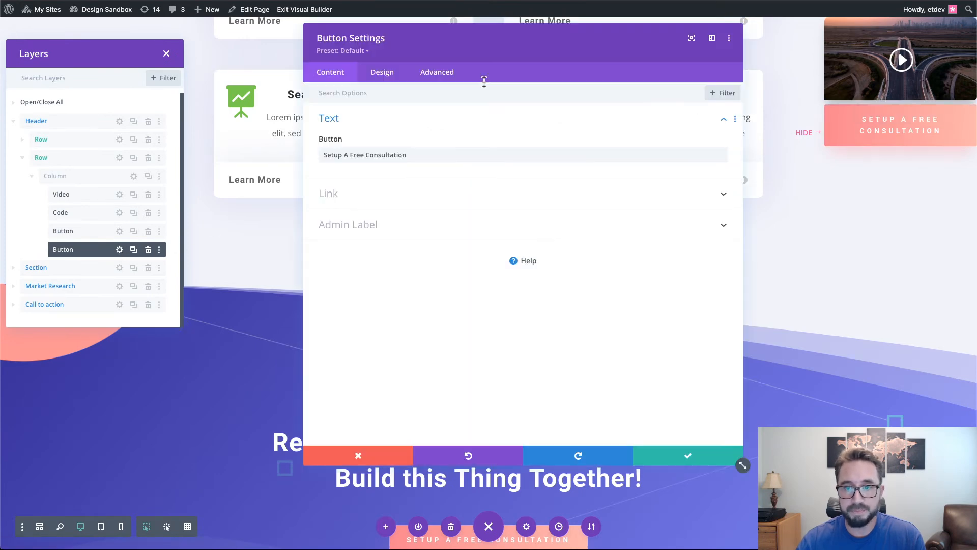
{"action": "left_click_drag", "start_coordinate": [423, 155], "coordinate": [312, 156]}
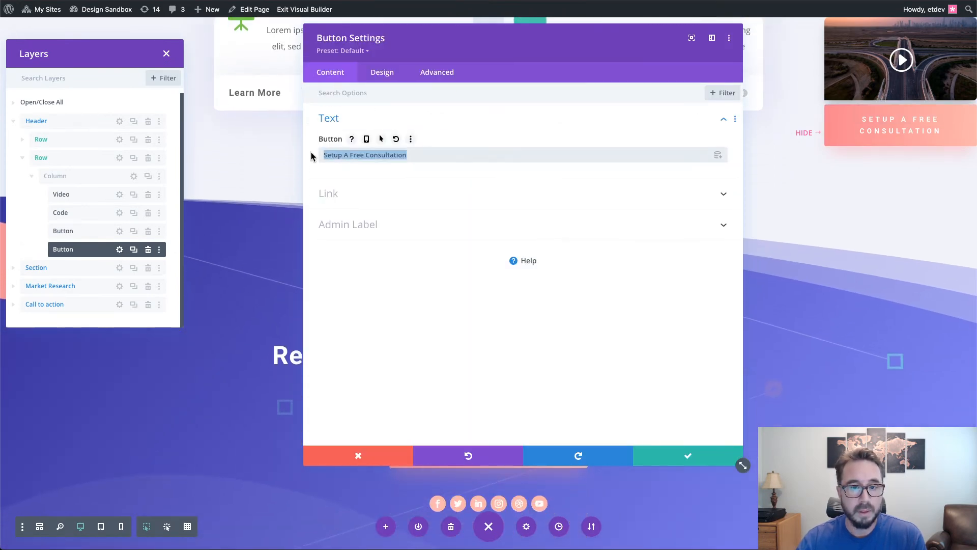
{"action": "type", "text": "Get"}
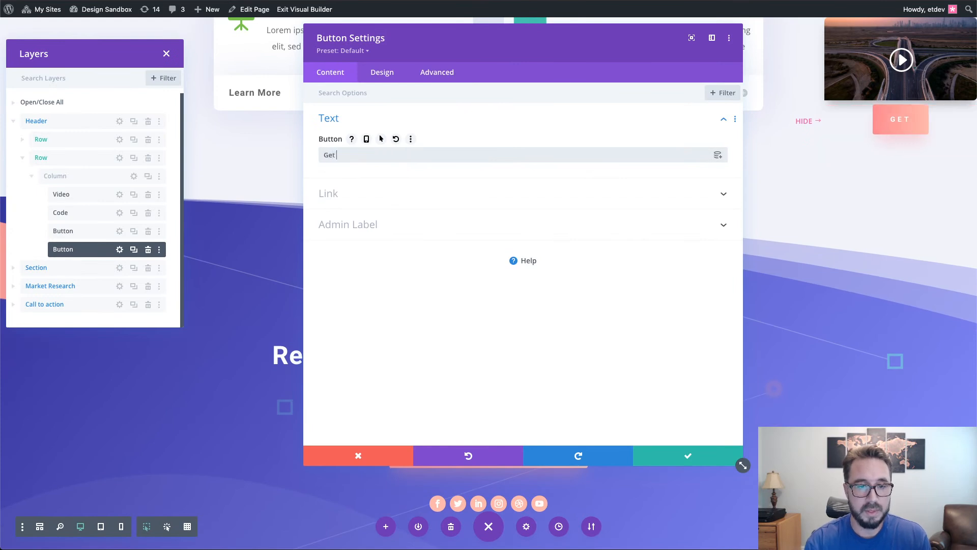
{"action": "type", "text": " Started"}
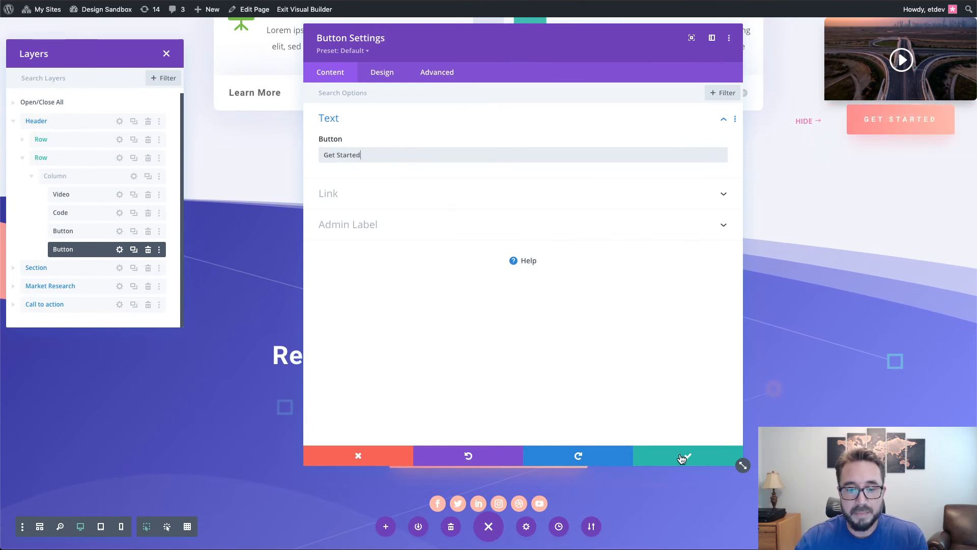
{"action": "left_click", "coordinate": [680, 457]}
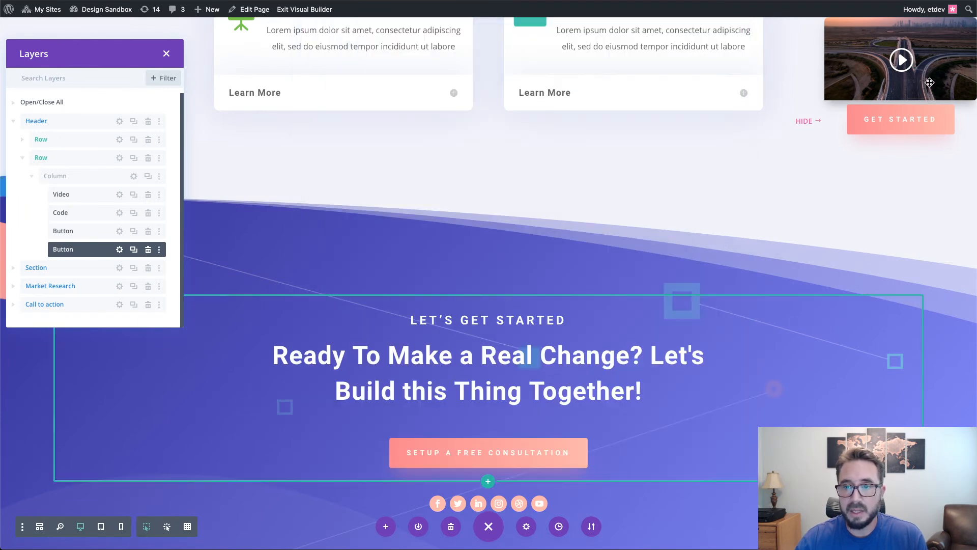
Examine how the Get Started button follows the video in the header and when docked while scrolling through the page.
{"action": "mouse_move", "coordinate": [916, 127]}
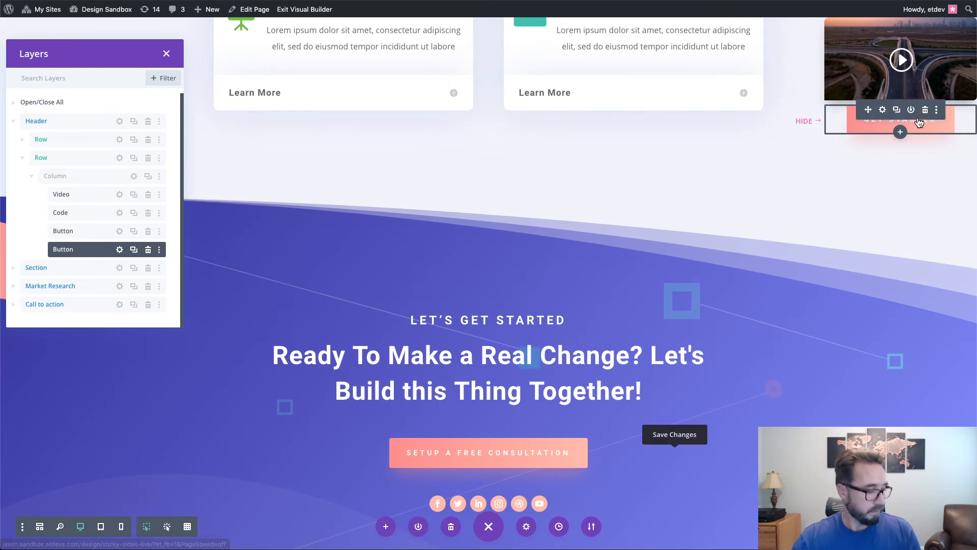
{"action": "scroll", "coordinate": [689, 161], "scroll_direction": "up", "scroll_amount": 20}
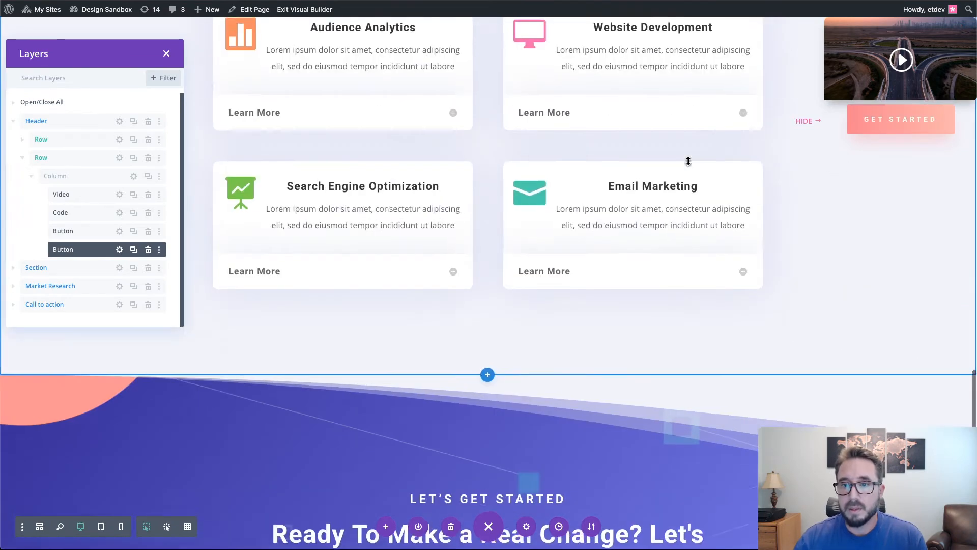
{"action": "scroll", "coordinate": [688, 161], "scroll_direction": "up", "scroll_amount": 20}
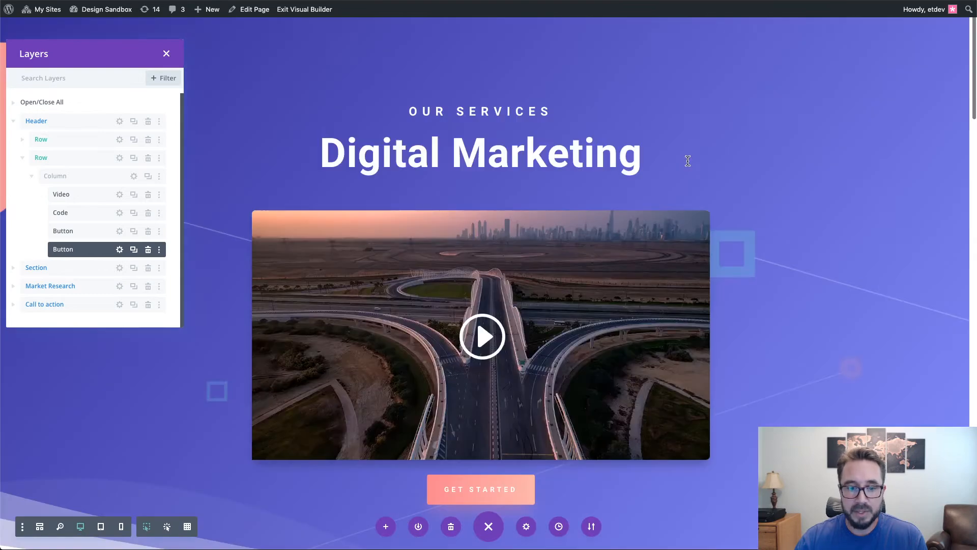
{"action": "scroll", "coordinate": [688, 161], "scroll_direction": "down", "scroll_amount": 12}
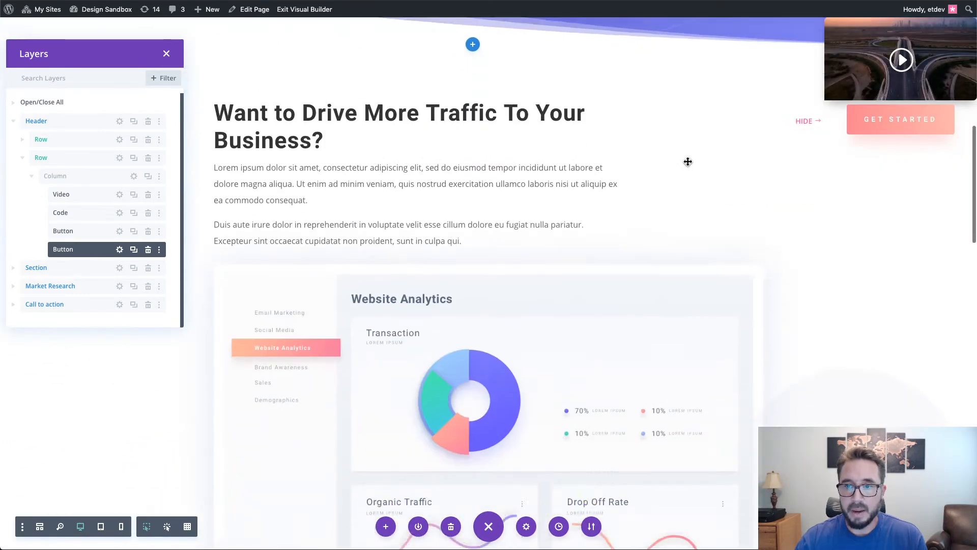
{"action": "scroll", "coordinate": [688, 162], "scroll_direction": "down", "scroll_amount": 8}
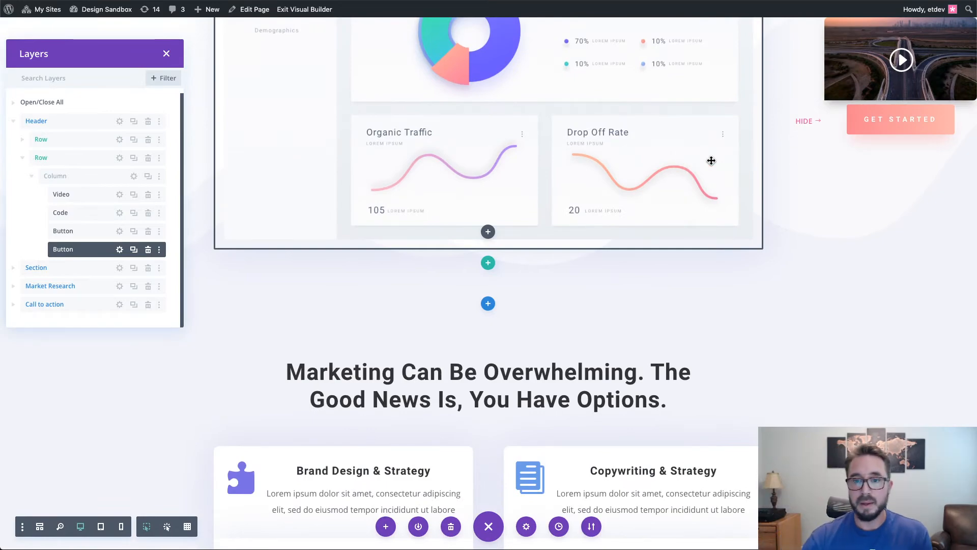
{"action": "scroll", "coordinate": [803, 140], "scroll_direction": "down", "scroll_amount": 8}
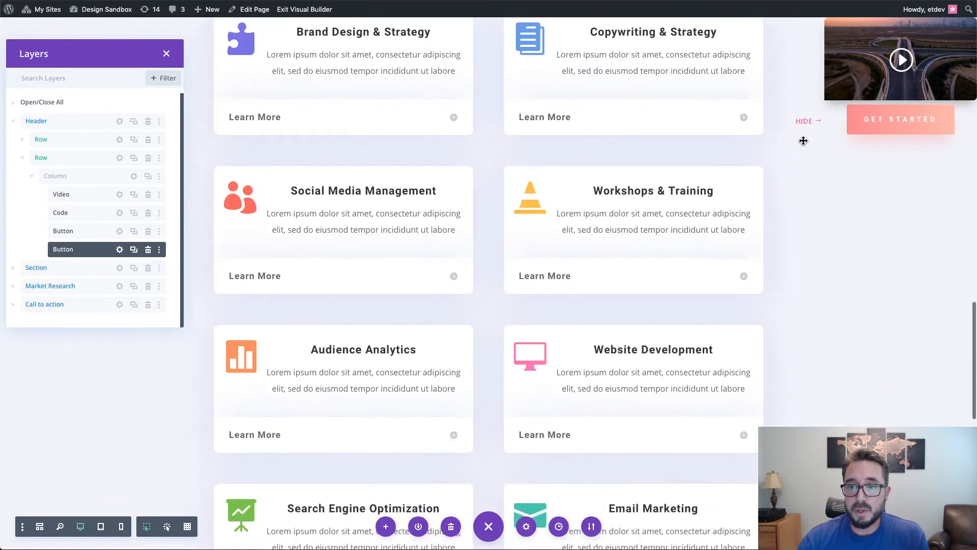
{"action": "scroll", "coordinate": [804, 140], "scroll_direction": "up", "scroll_amount": 6}
{"action": "scroll", "coordinate": [803, 140], "scroll_direction": "up", "scroll_amount": 2}
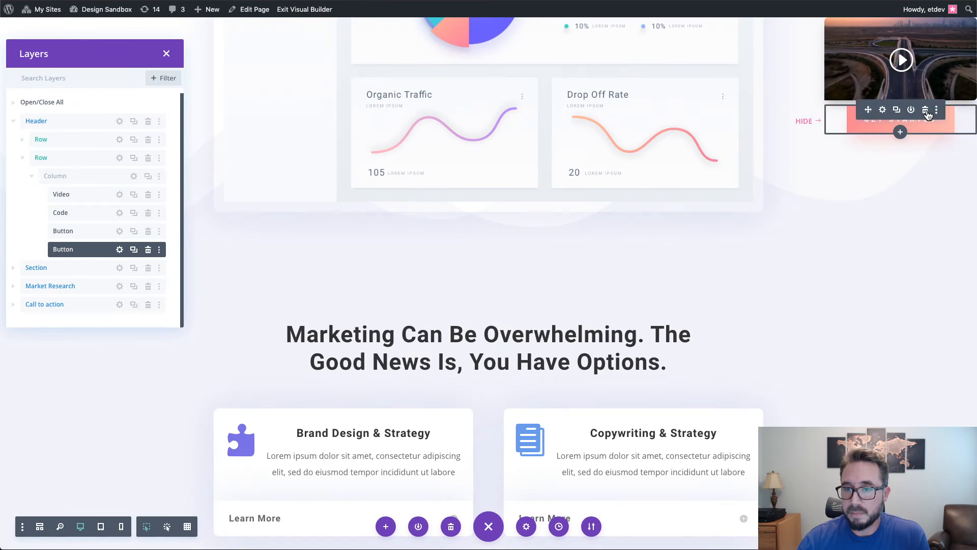
Delete the Get Started button from the video's column and return to the page's header.
{"action": "left_click", "coordinate": [927, 112]}
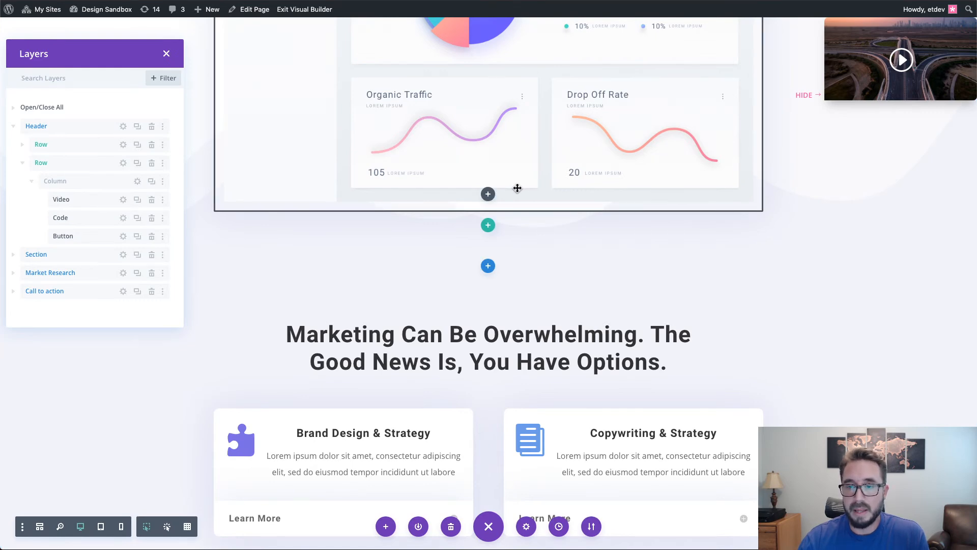
{"action": "scroll", "coordinate": [517, 188], "scroll_direction": "up", "scroll_amount": 15}
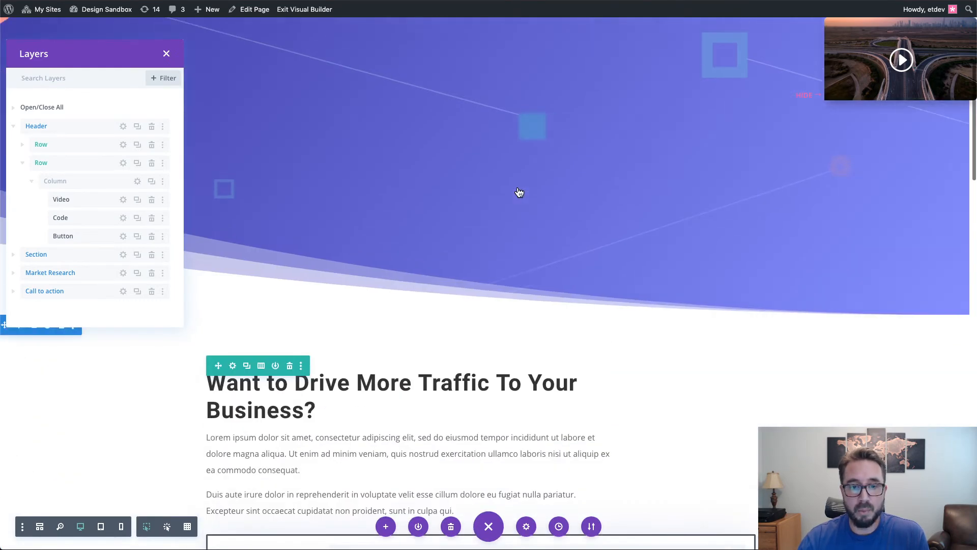
{"action": "scroll", "coordinate": [520, 192], "scroll_direction": "up", "scroll_amount": 5}
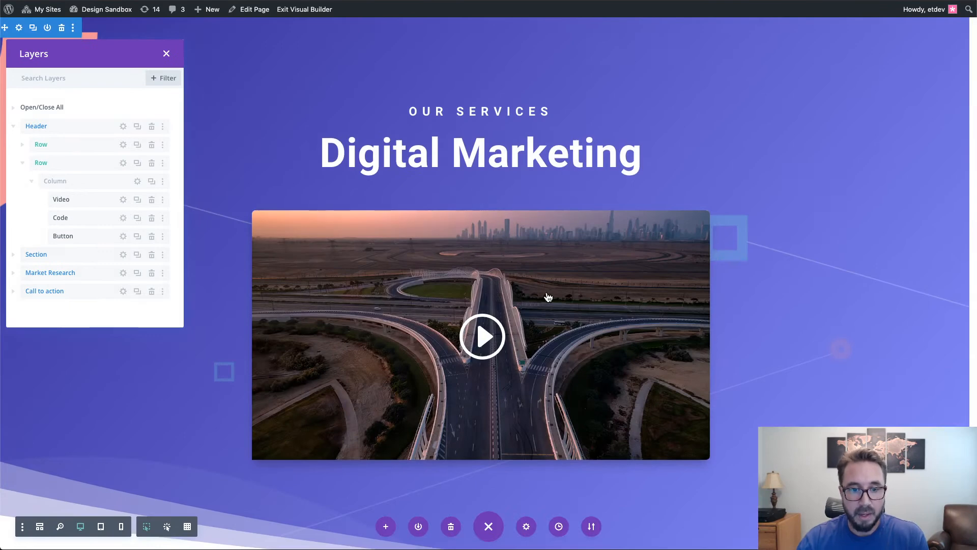